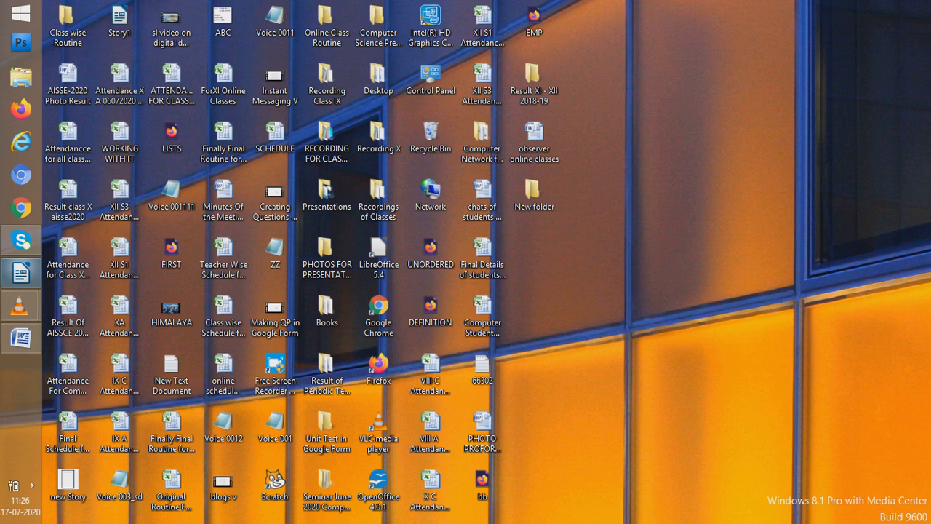
Switch to Microsoft Word and copy the entire text of the README document
{"action": "mouse_move", "coordinate": [20, 273]}
{"action": "mouse_move", "coordinate": [117, 280]}
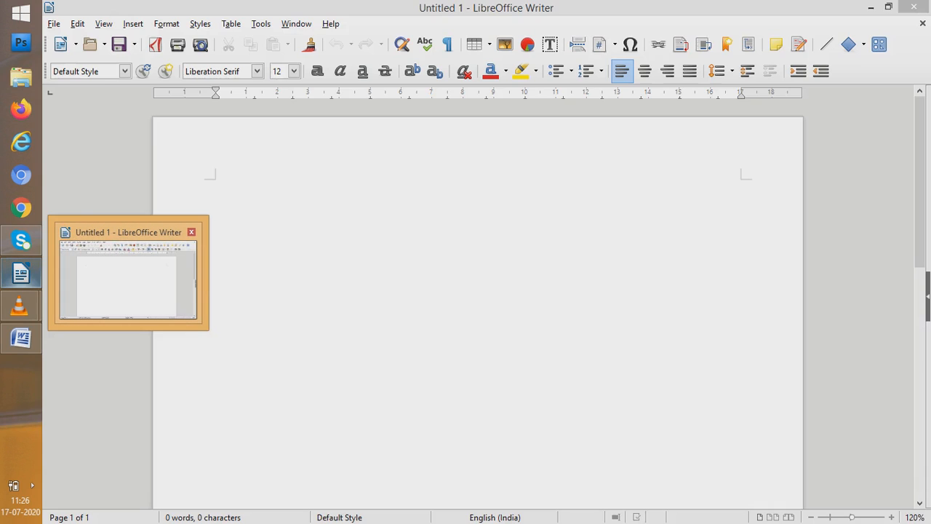
{"action": "left_click", "coordinate": [127, 280]}
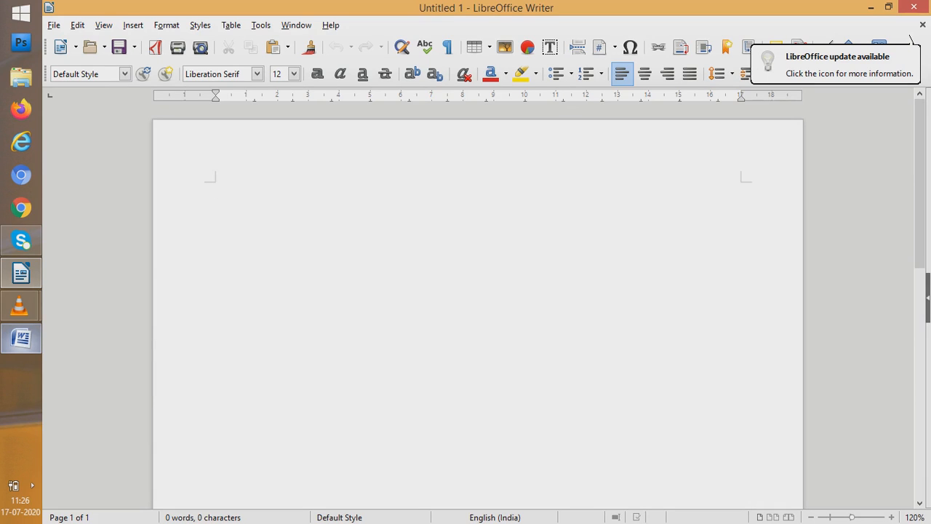
{"action": "mouse_move", "coordinate": [21, 337]}
{"action": "left_click", "coordinate": [128, 342]}
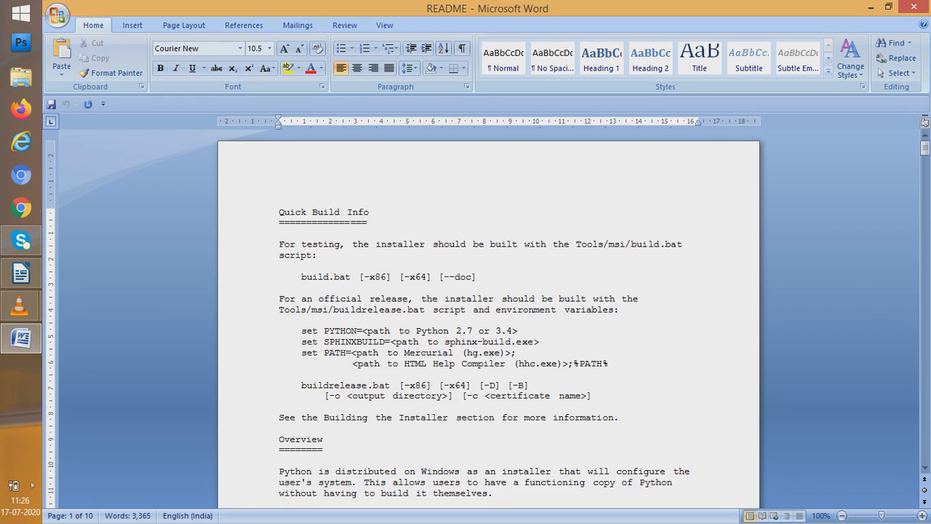
{"action": "key", "text": "ctrl+a"}
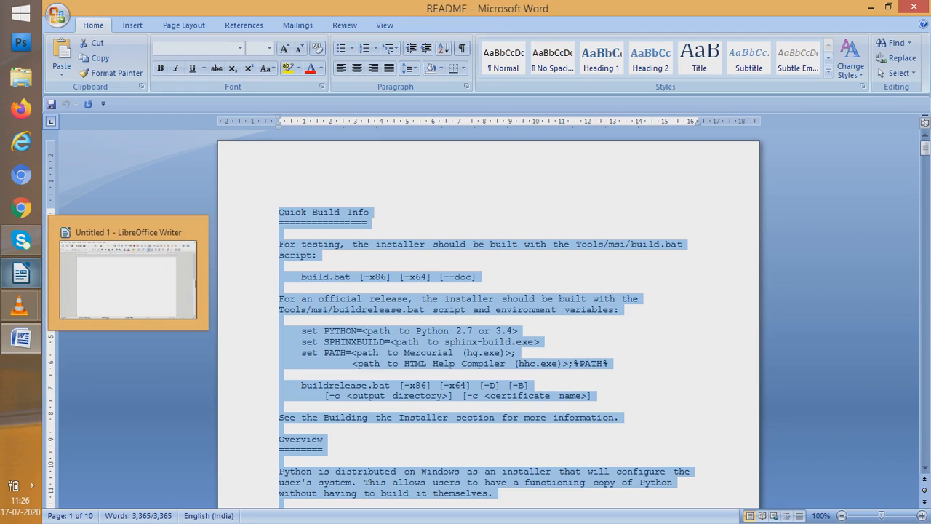
Switch to LibreOffice Writer, paste the copied README text into the blank document and return to its beginning
{"action": "left_click", "coordinate": [20, 272]}
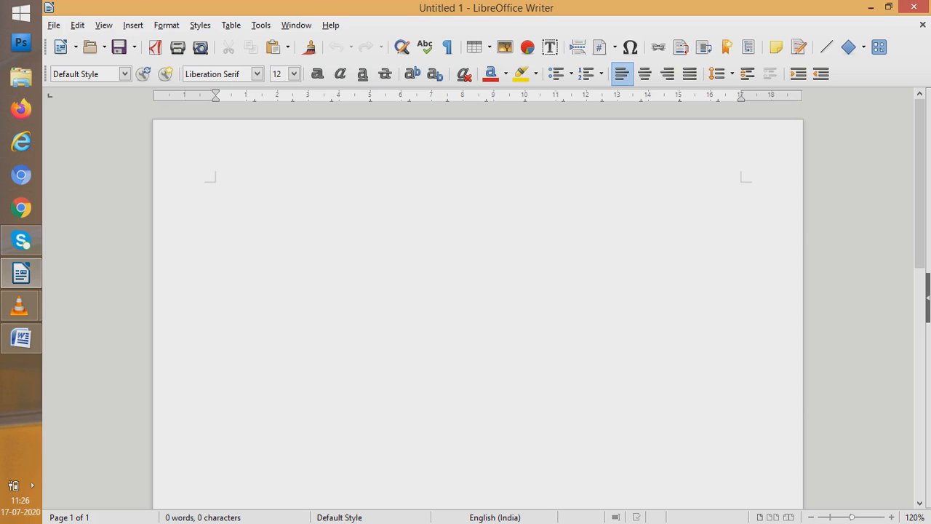
{"action": "key", "text": "ctrl+v"}
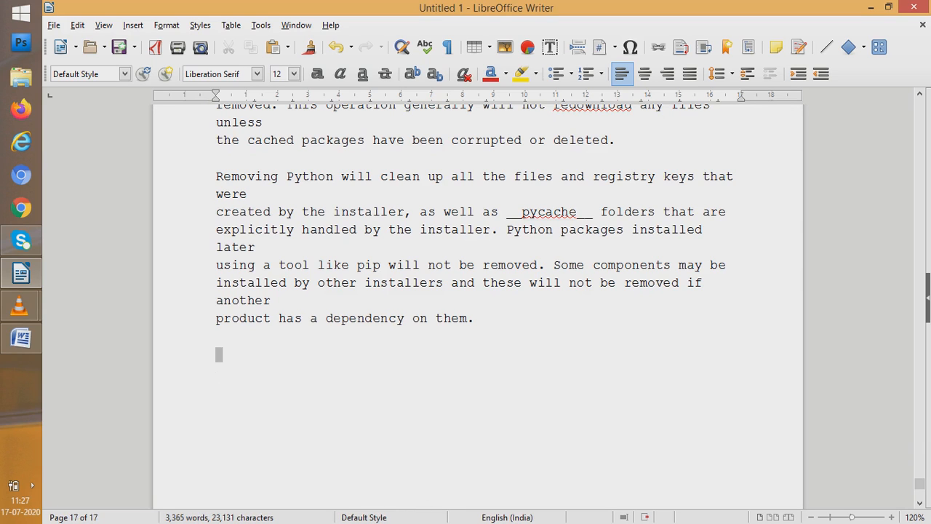
{"action": "key", "text": "Return"}
{"action": "key", "text": "Return"}
{"action": "left_click_drag", "start_coordinate": [919, 483], "coordinate": [920, 104]}
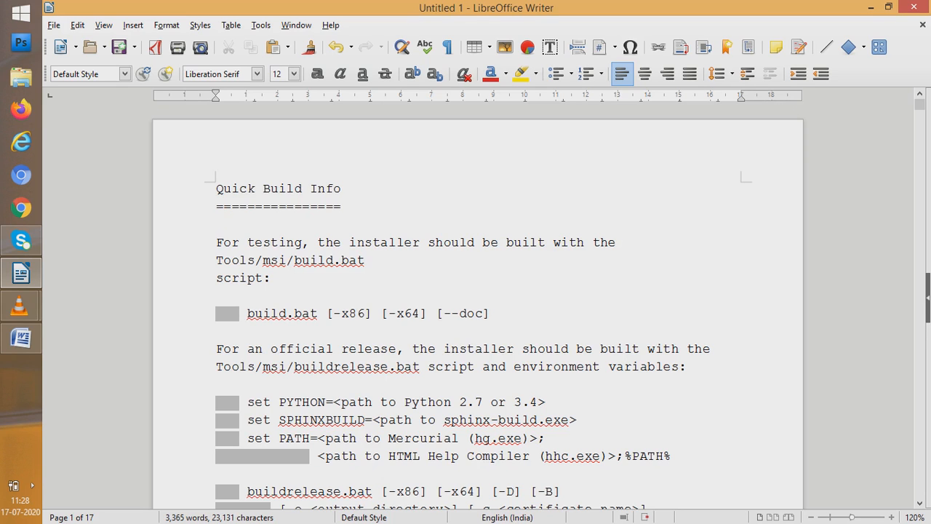
Start a text search in the document with WITH as the search term
{"action": "key", "text": "ctrl+f"}
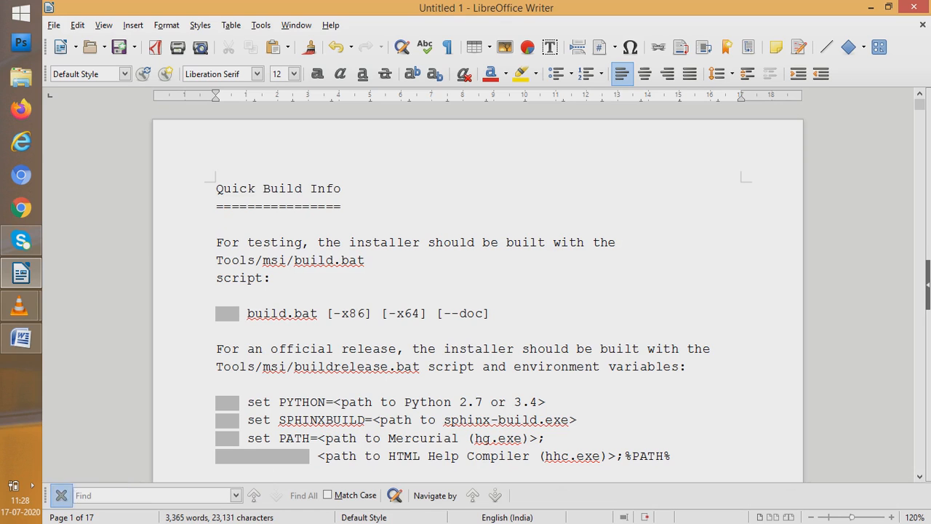
{"action": "left_click", "coordinate": [61, 494]}
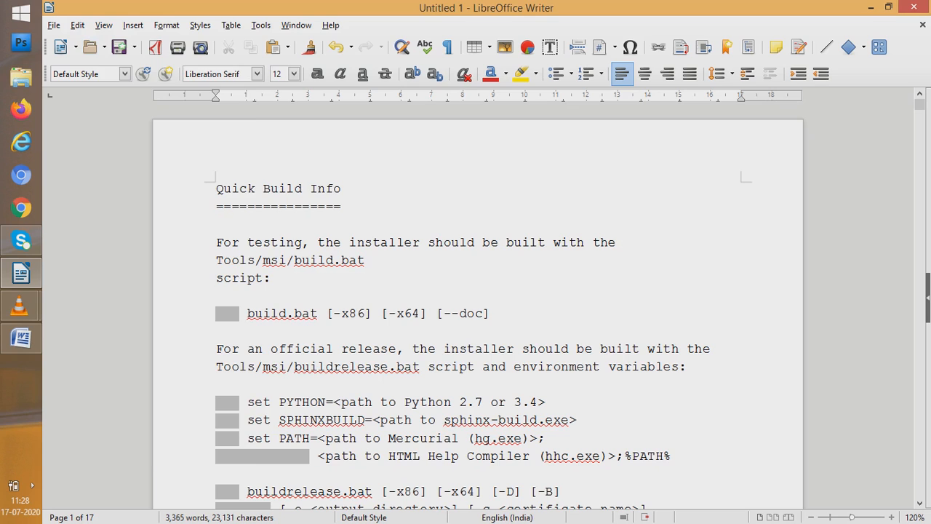
{"action": "key", "text": "alt+e"}
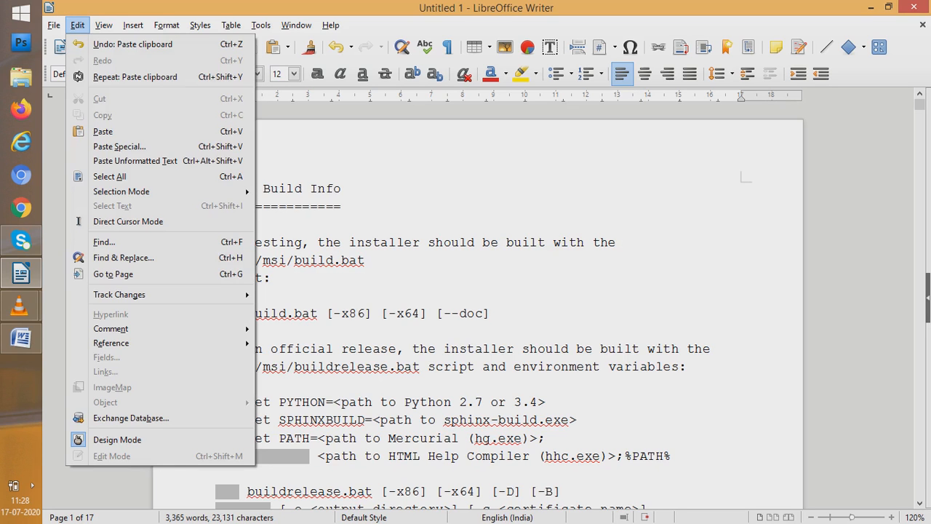
{"action": "key", "text": "Down"}
{"action": "key", "text": "Down"}
{"action": "key", "text": "Down"}
{"action": "key", "text": "Down"}
{"action": "key", "text": "Down"}
{"action": "key", "text": "Down"}
{"action": "key", "text": "Down"}
{"action": "key", "text": "Down"}
{"action": "key", "text": "Down"}
{"action": "key", "text": "Down"}
{"action": "key", "text": "Down"}
{"action": "key", "text": "Down"}
{"action": "key", "text": "Down"}
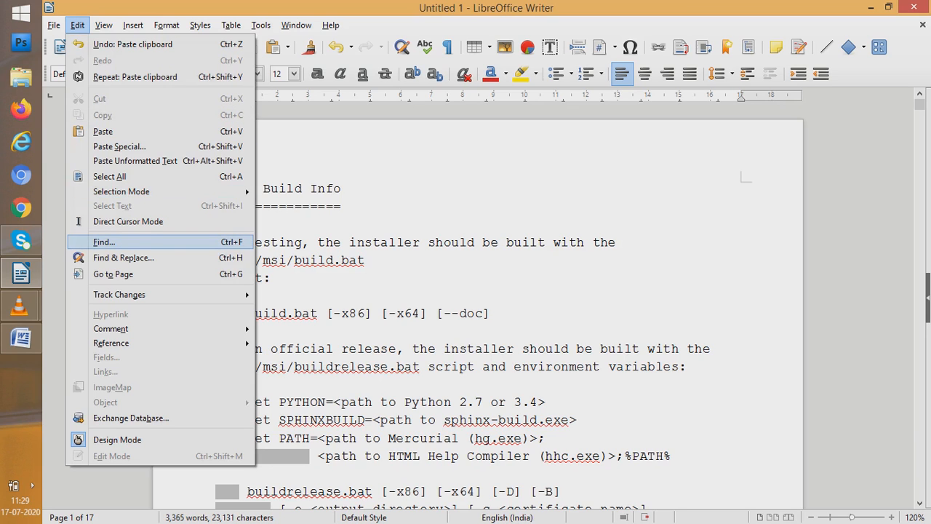
{"action": "key", "text": "Return"}
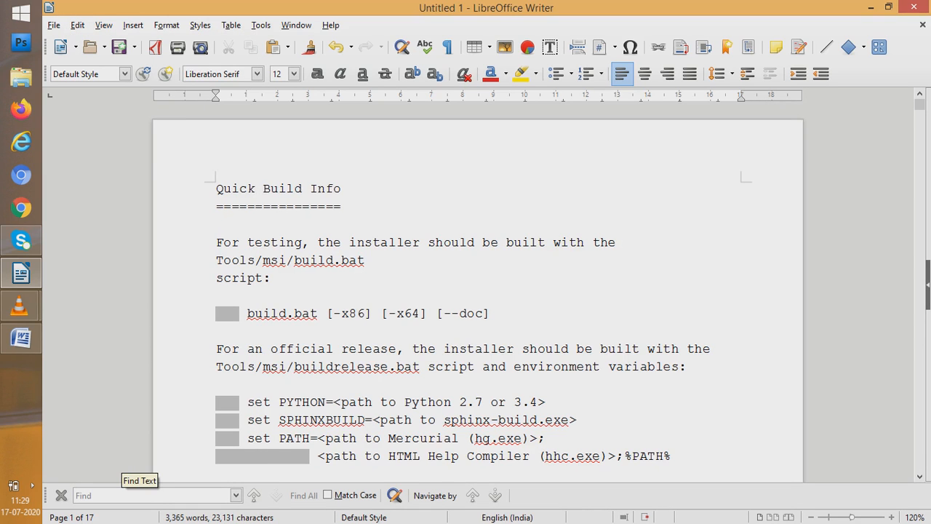
{"action": "type", "text": "W"}
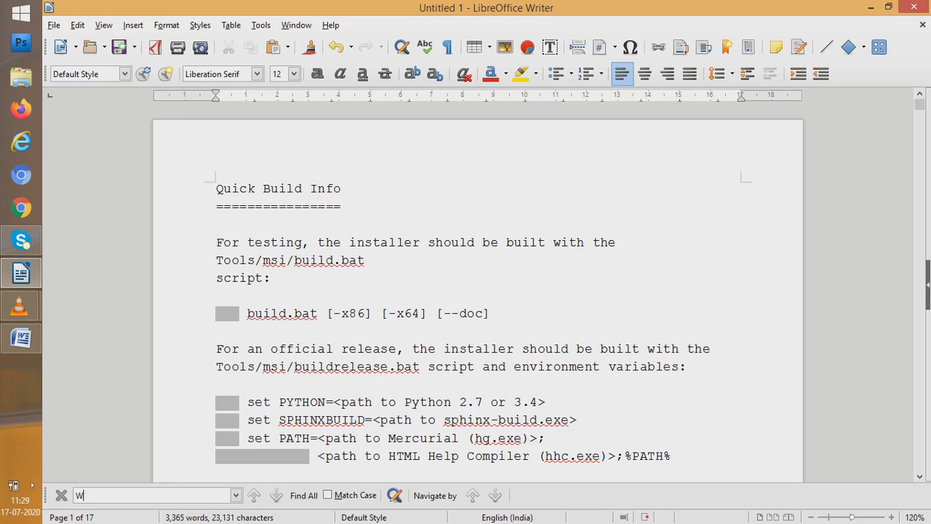
{"action": "type", "text": "ITH"}
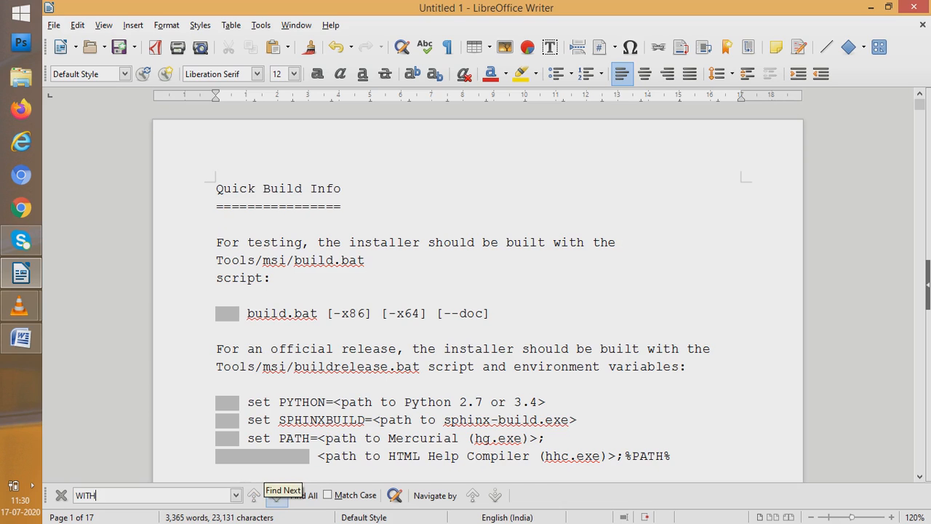
Step forward through the first three matches of WITH and go back to the previous match
{"action": "left_click", "coordinate": [276, 495]}
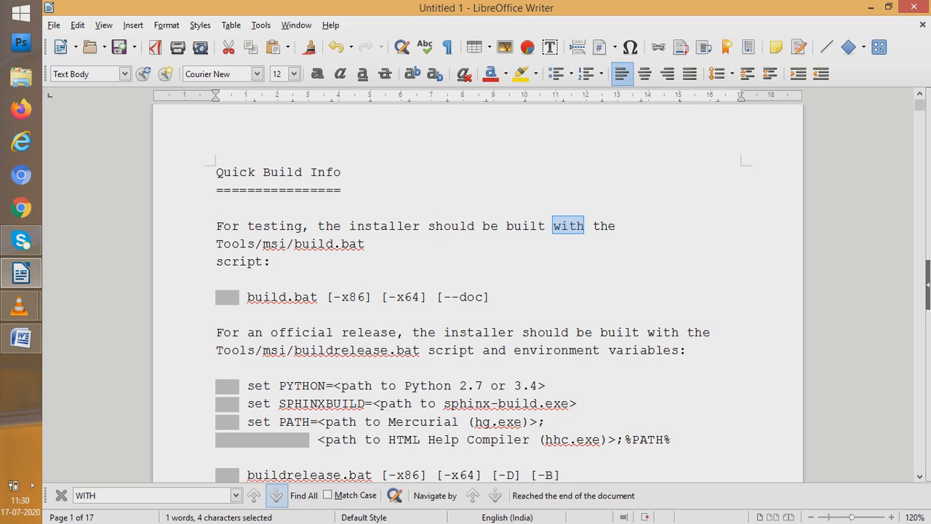
{"action": "left_click", "coordinate": [276, 495]}
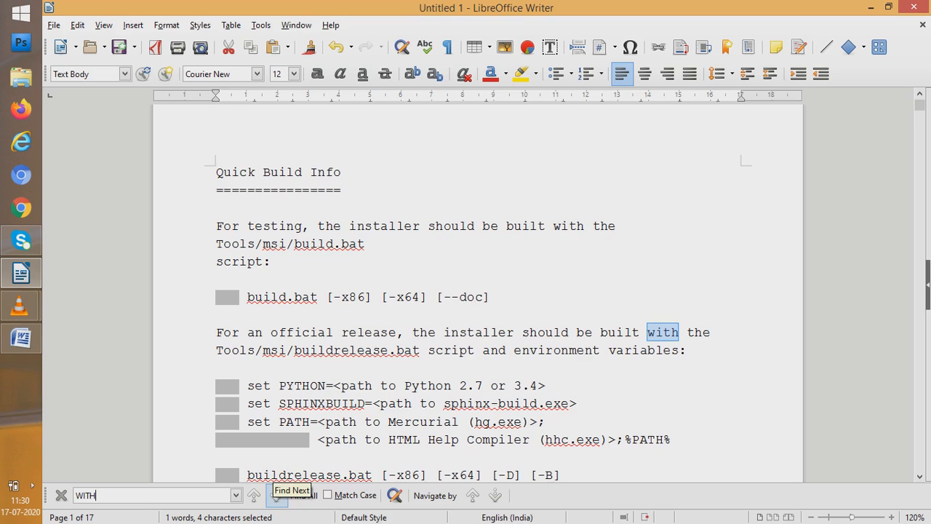
{"action": "left_click", "coordinate": [277, 495]}
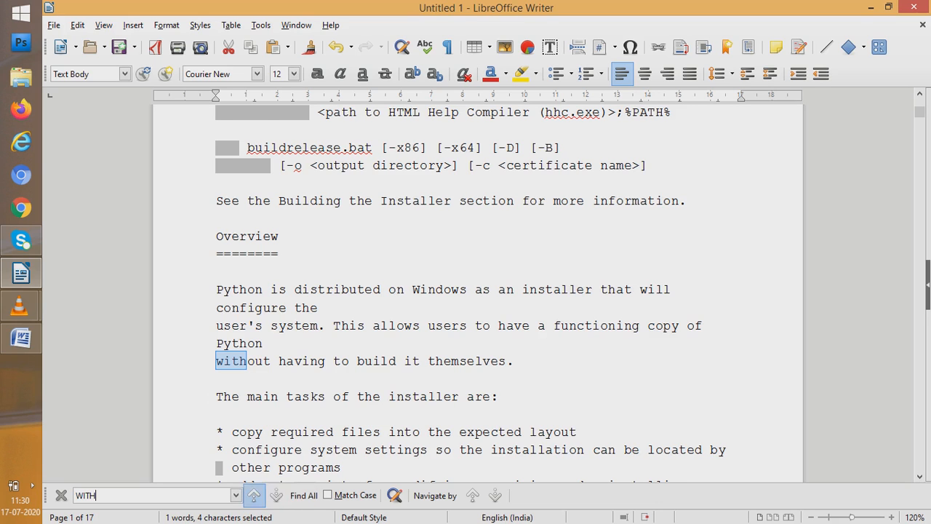
{"action": "left_click", "coordinate": [253, 495]}
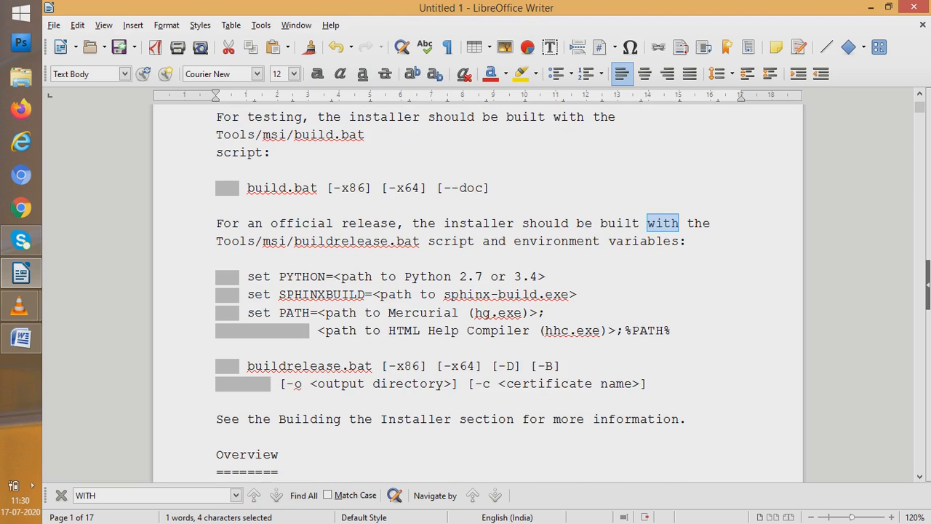
Find all occurrences of WITH at once, review them across the first pages, and end the search
{"action": "left_click", "coordinate": [305, 496]}
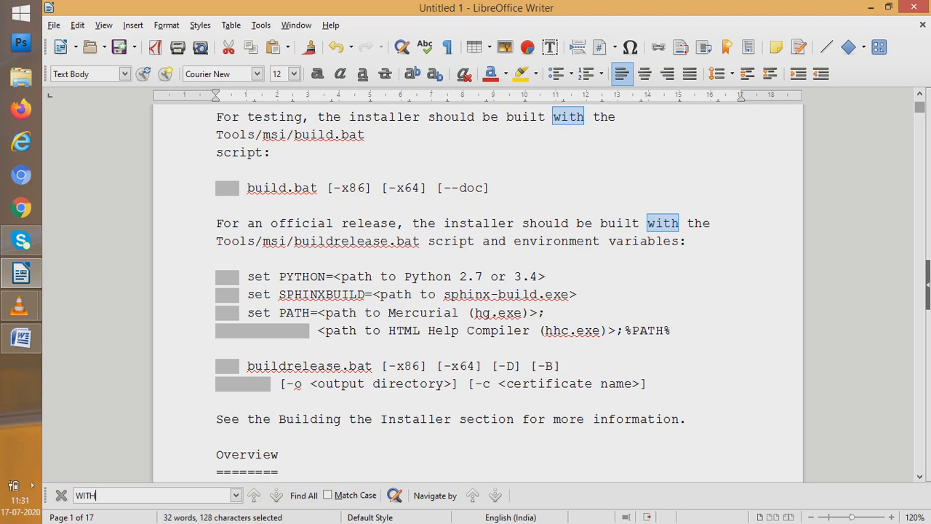
{"action": "scroll", "coordinate": [477, 291], "scroll_direction": "down", "scroll_amount": 7}
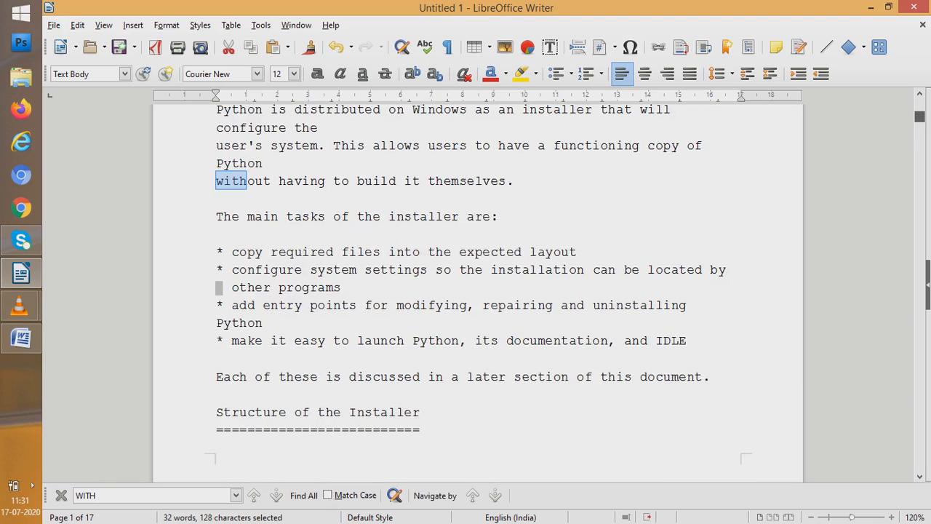
{"action": "scroll", "coordinate": [477, 291], "scroll_direction": "down", "scroll_amount": 5}
{"action": "scroll", "coordinate": [477, 291], "scroll_direction": "down", "scroll_amount": 14}
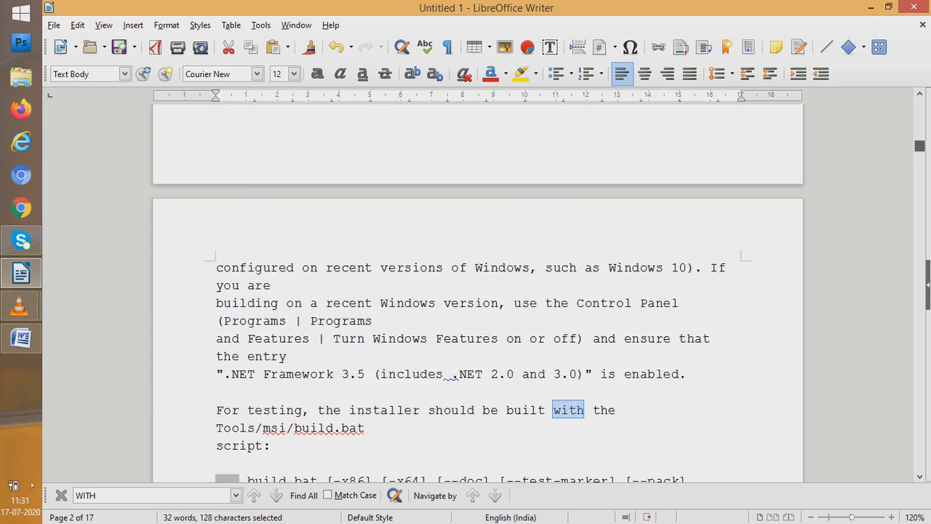
{"action": "scroll", "coordinate": [477, 291], "scroll_direction": "up", "scroll_amount": 12}
{"action": "scroll", "coordinate": [477, 291], "scroll_direction": "up", "scroll_amount": 15}
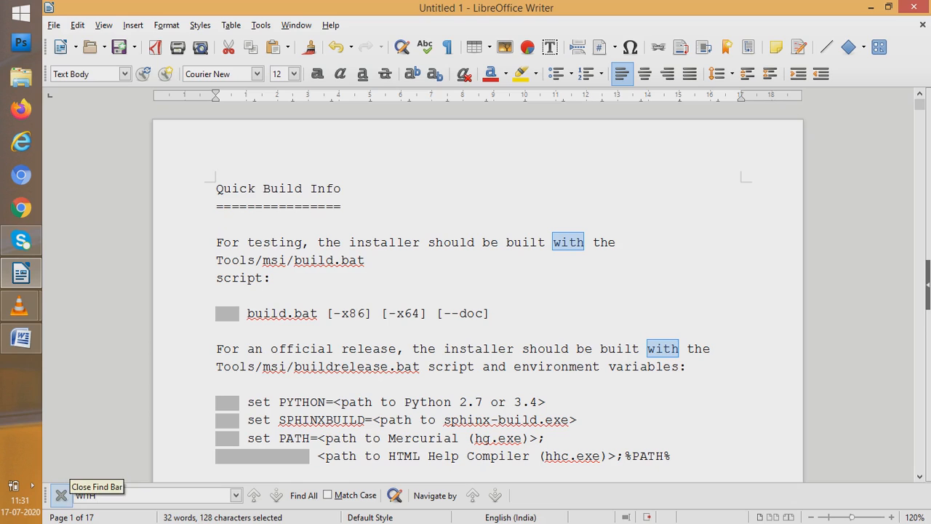
{"action": "left_click", "coordinate": [61, 495]}
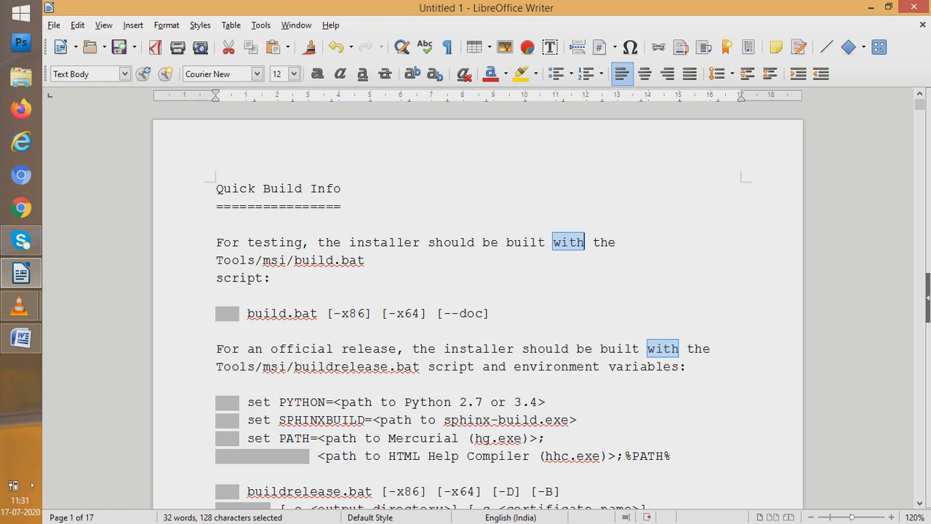
Use Find & Replace to replace all occurrences of WITH with "without", with whole-word matching enabled
{"action": "key", "text": "alt+e"}
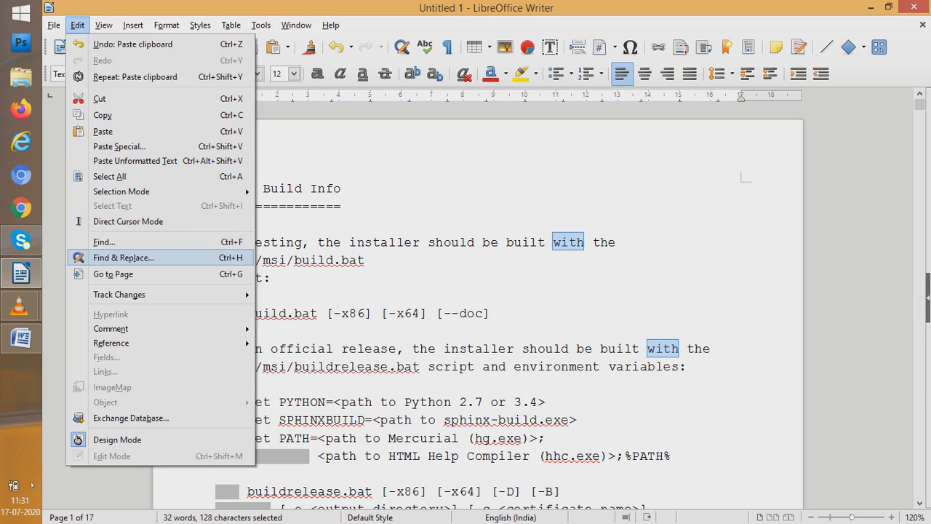
{"action": "key", "text": "Return"}
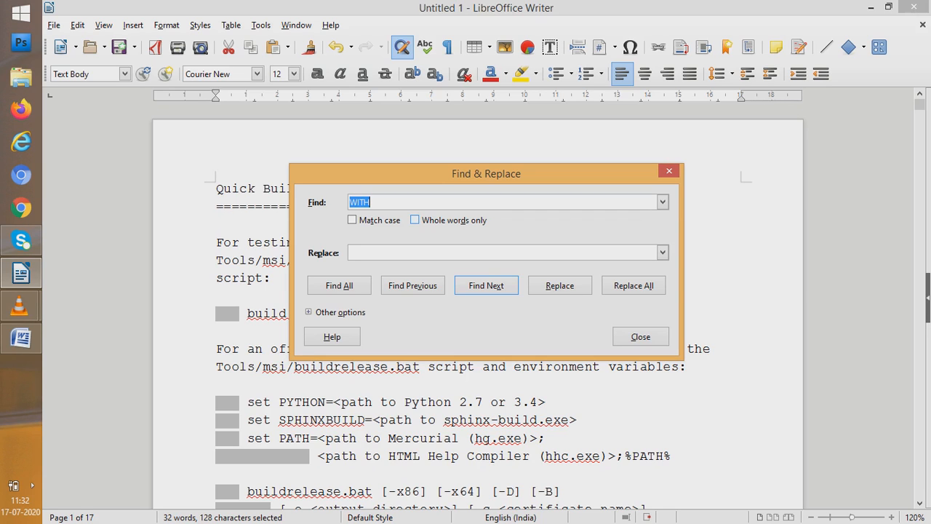
{"action": "left_click", "coordinate": [414, 219]}
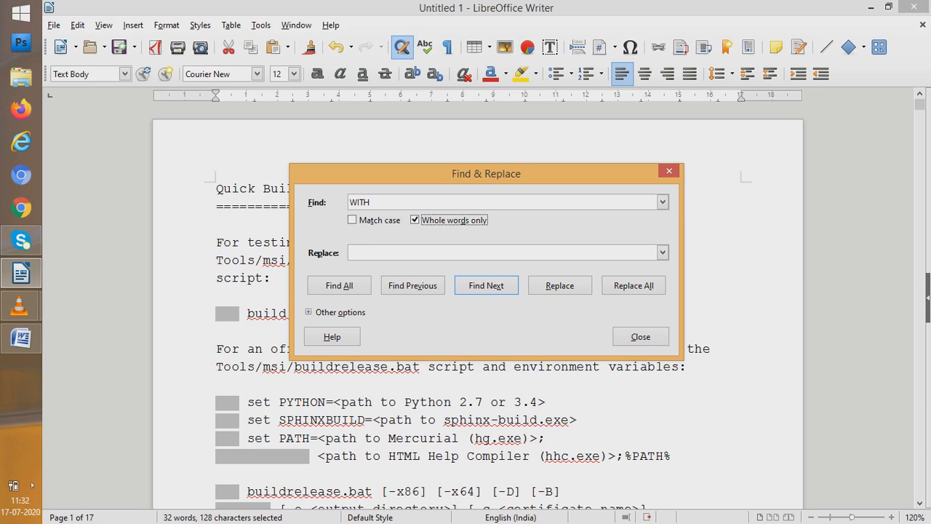
{"action": "left_click", "coordinate": [350, 253]}
{"action": "type", "text": "without"}
{"action": "left_click", "coordinate": [632, 285]}
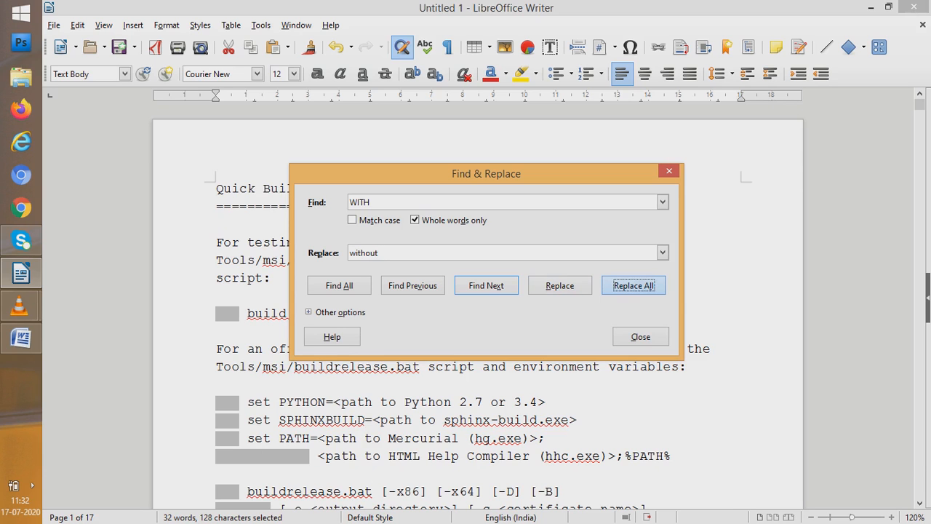
{"action": "left_click", "coordinate": [640, 336]}
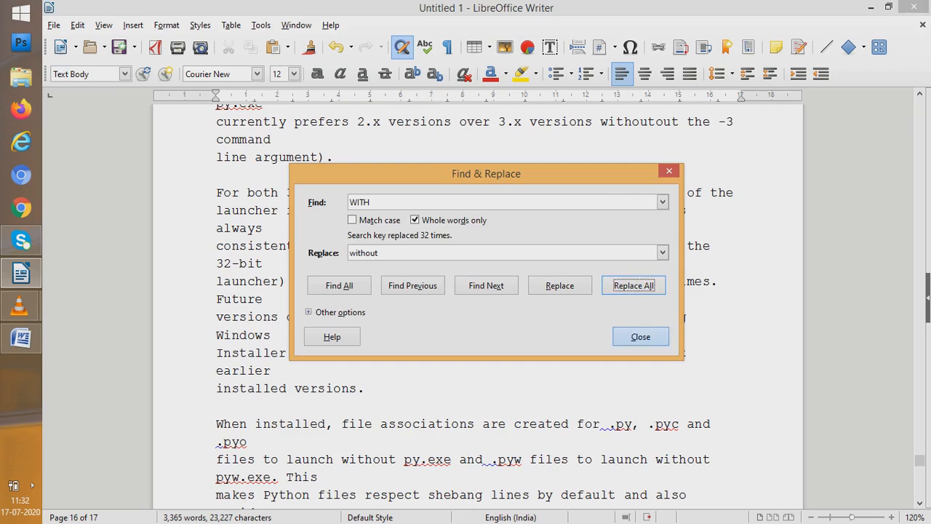
Review the replaced words from the beginning of the document, selecting "without" in the official release sentence
{"action": "left_click_drag", "start_coordinate": [919, 460], "coordinate": [920, 104]}
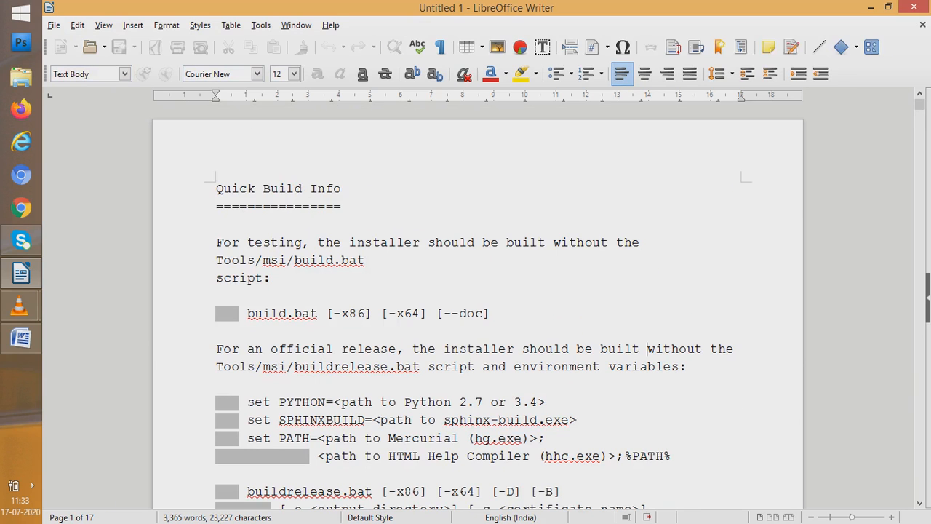
{"action": "key", "text": "shift+Right"}
{"action": "key", "text": "shift+Right"}
{"action": "key", "text": "shift+Right"}
{"action": "key", "text": "shift+Right"}
{"action": "key", "text": "shift+Right"}
{"action": "key", "text": "shift+Right"}
{"action": "key", "text": "shift+Right"}
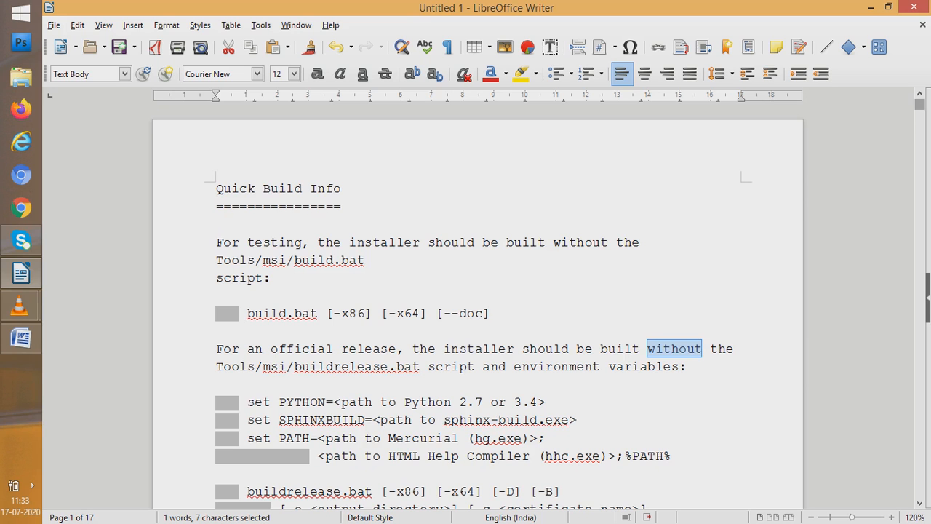
{"action": "scroll", "coordinate": [477, 305], "scroll_direction": "down", "scroll_amount": 3}
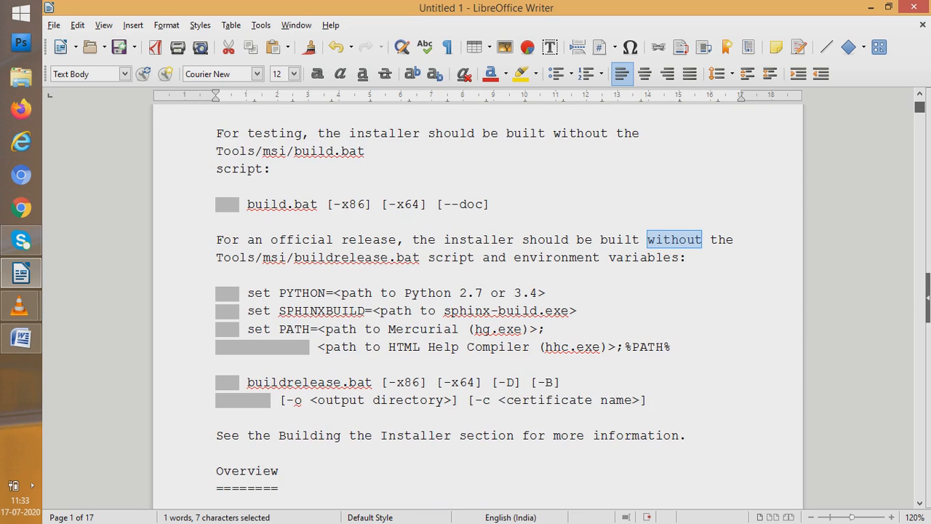
{"action": "scroll", "coordinate": [478, 305], "scroll_direction": "down", "scroll_amount": 4}
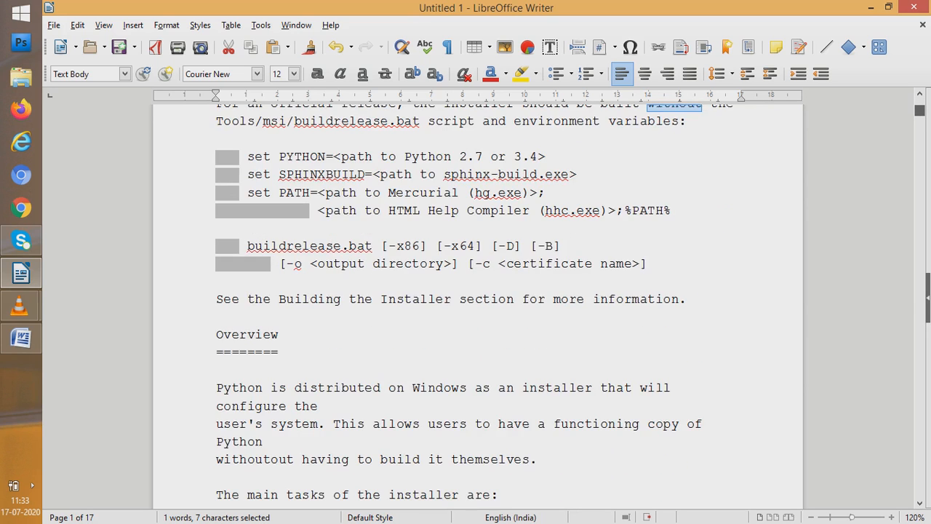
{"action": "scroll", "coordinate": [571, 306], "scroll_direction": "down", "scroll_amount": 1}
{"action": "scroll", "coordinate": [570, 306], "scroll_direction": "up", "scroll_amount": 1}
{"action": "scroll", "coordinate": [478, 306], "scroll_direction": "up", "scroll_amount": 7}
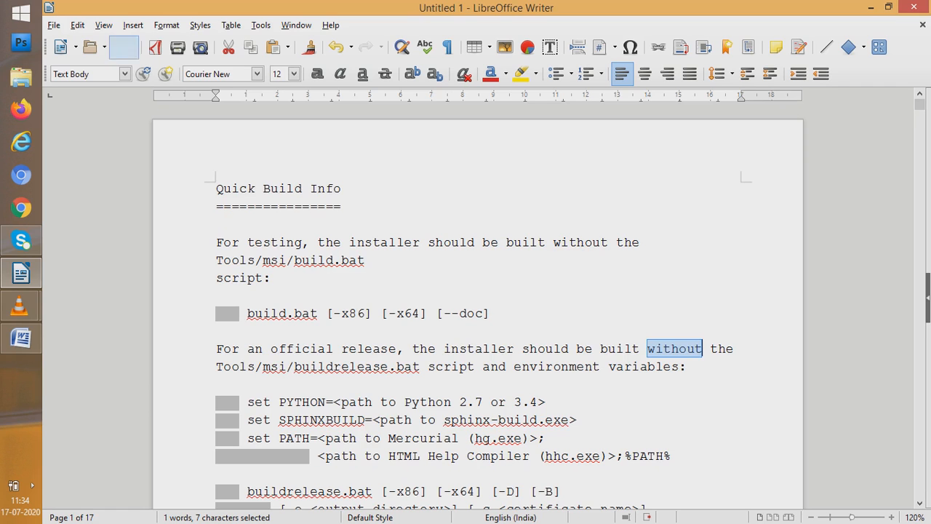
Undo the replacement of all occurrences of "WITH" and check the restored wording on the first page
{"action": "left_click", "coordinate": [77, 24]}
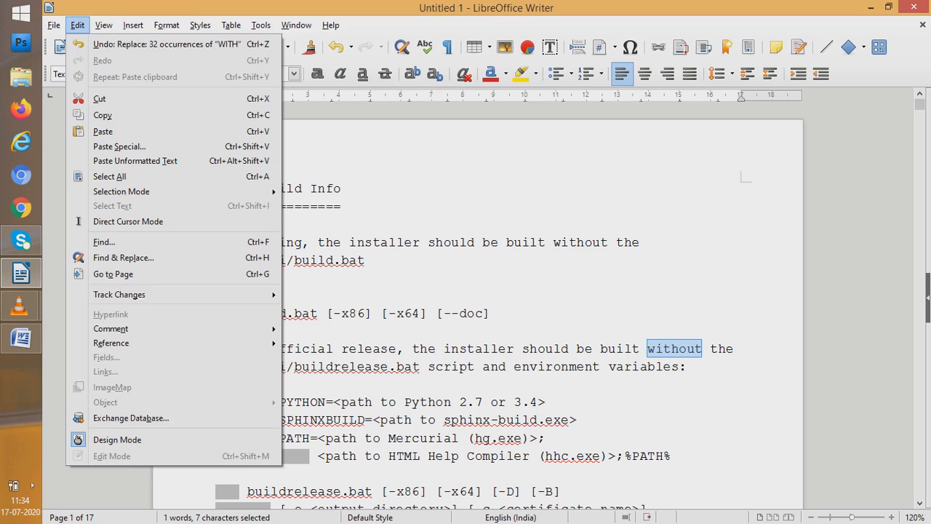
{"action": "key", "text": "Right"}
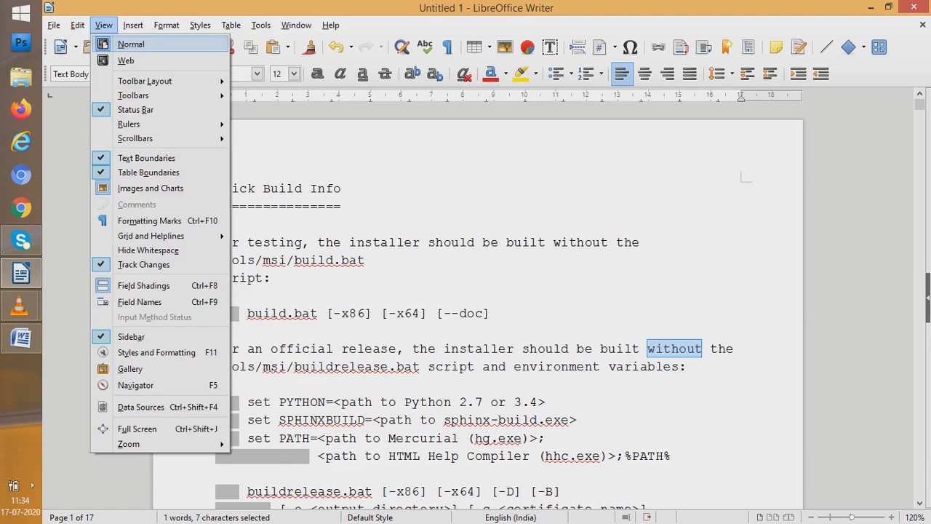
{"action": "key", "text": "Left"}
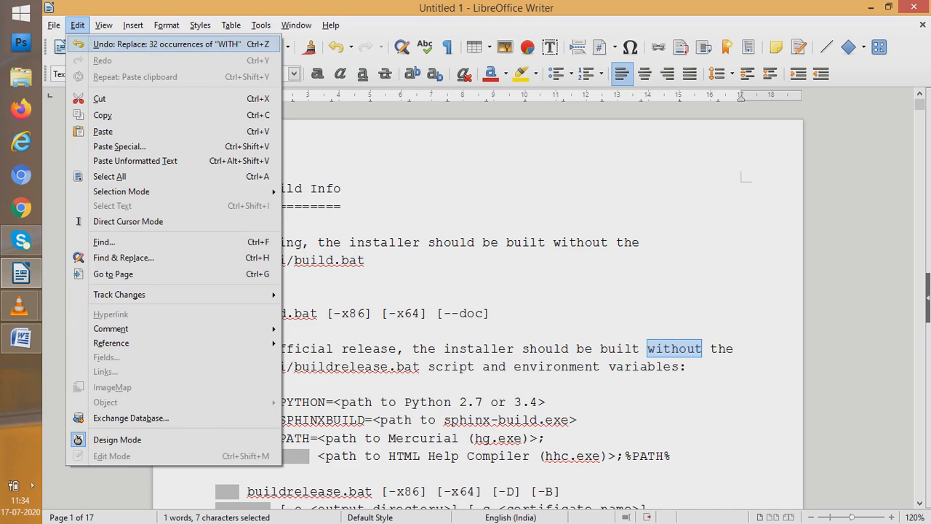
{"action": "key", "text": "Return"}
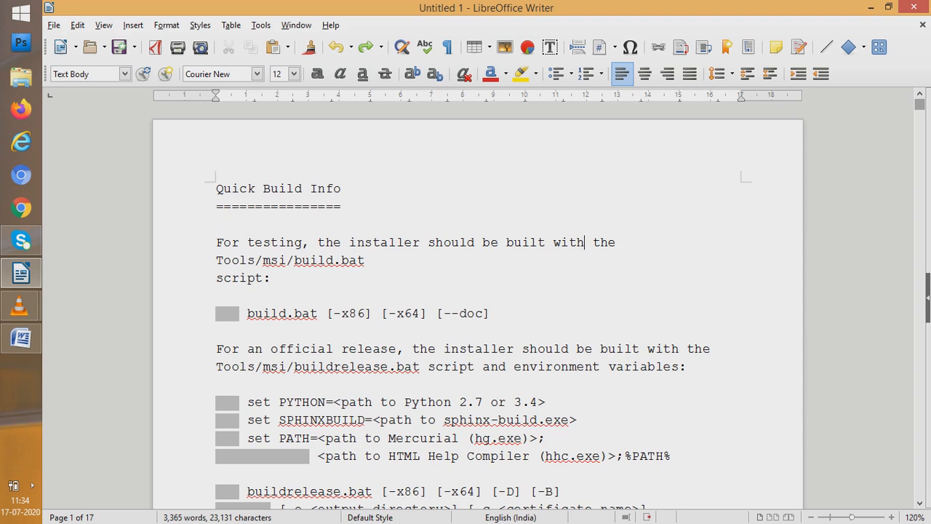
{"action": "scroll", "coordinate": [478, 307], "scroll_direction": "down", "scroll_amount": 6}
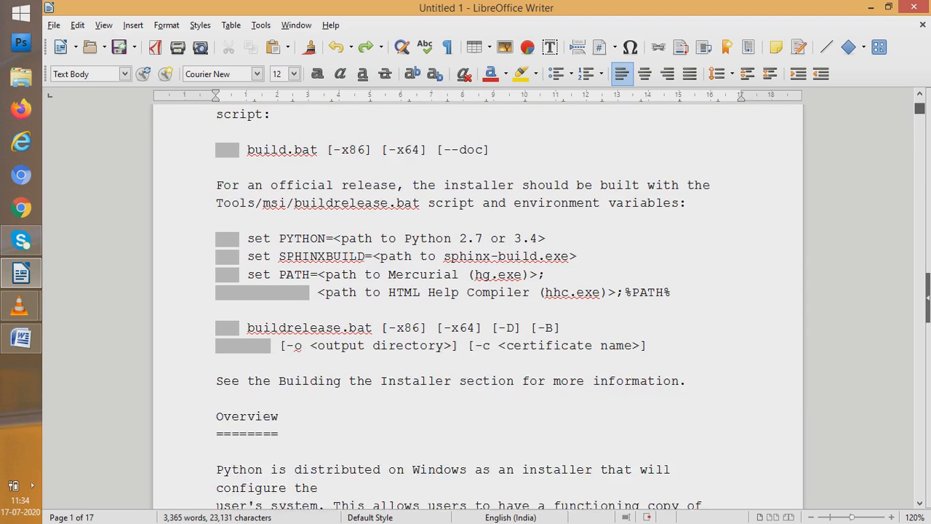
{"action": "scroll", "coordinate": [478, 307], "scroll_direction": "down", "scroll_amount": 5}
{"action": "scroll", "coordinate": [478, 307], "scroll_direction": "up", "scroll_amount": 11}
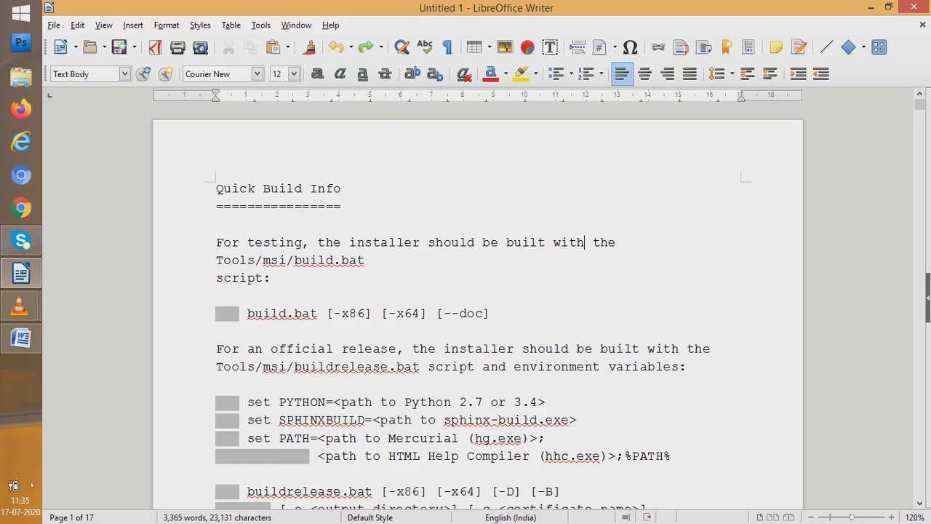
Use Go to Page to jump to page 17, and return to the beginning of the document
{"action": "left_click", "coordinate": [77, 25]}
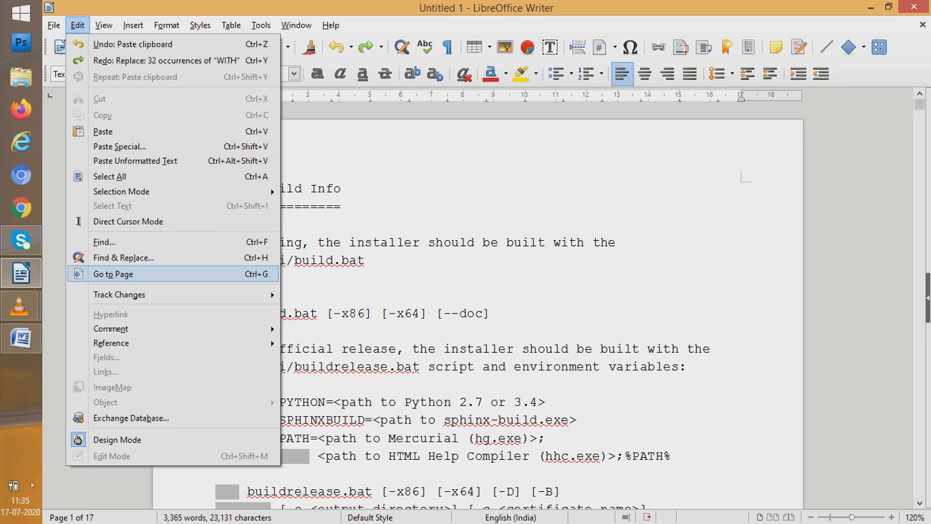
{"action": "key", "text": "Return"}
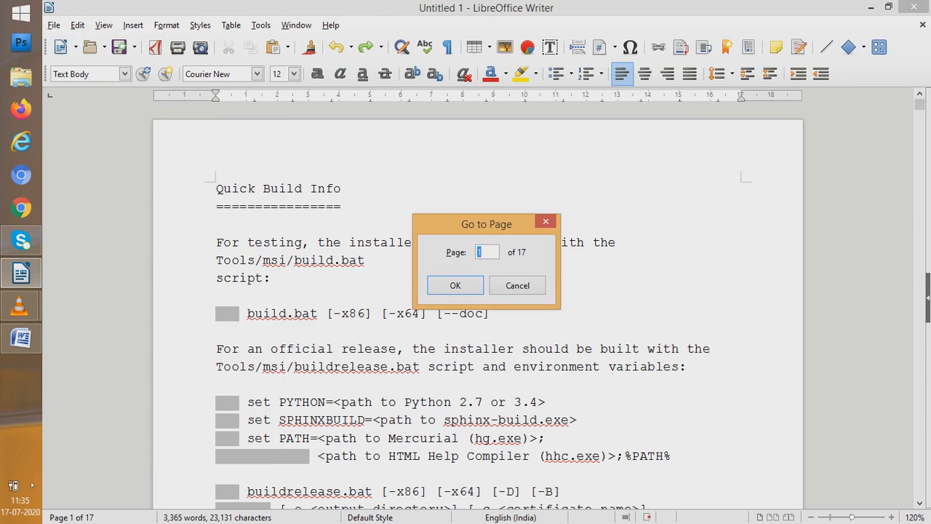
{"action": "type", "text": "16"}
{"action": "key", "text": "Return"}
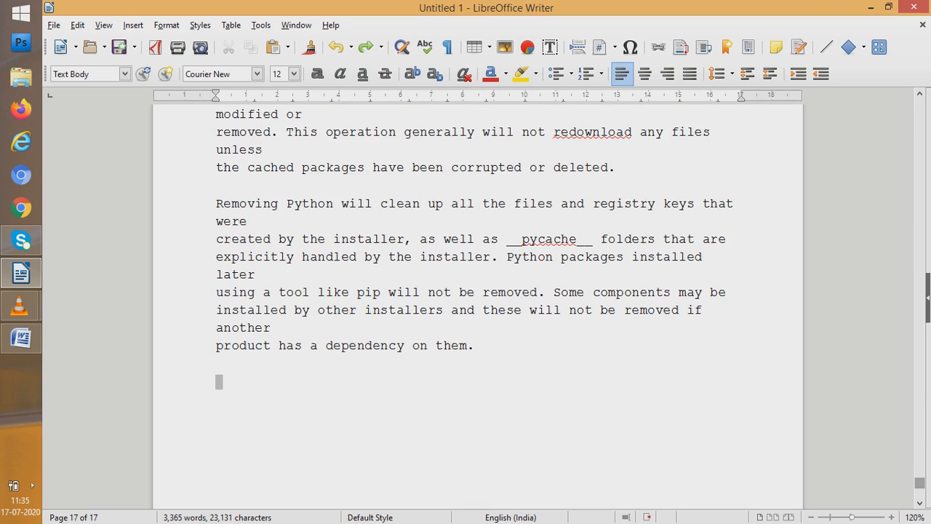
{"action": "scroll", "coordinate": [477, 306], "scroll_direction": "up", "scroll_amount": 8}
{"action": "scroll", "coordinate": [477, 305], "scroll_direction": "up", "scroll_amount": 20}
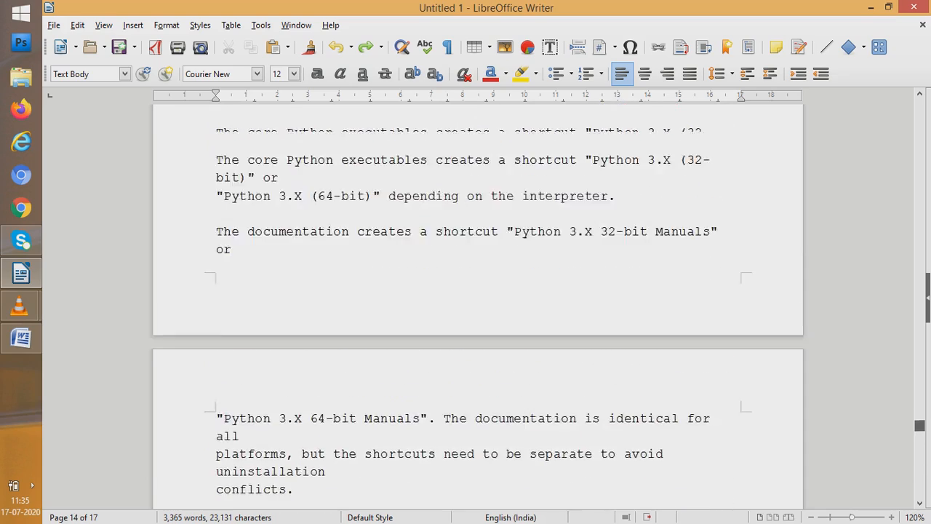
{"action": "scroll", "coordinate": [477, 305], "scroll_direction": "up", "scroll_amount": 20}
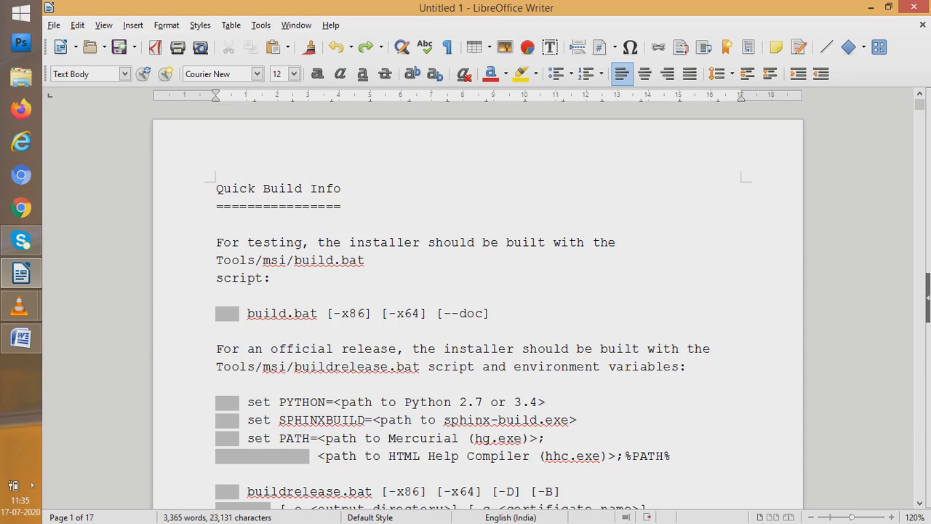
{"action": "left_click", "coordinate": [77, 25]}
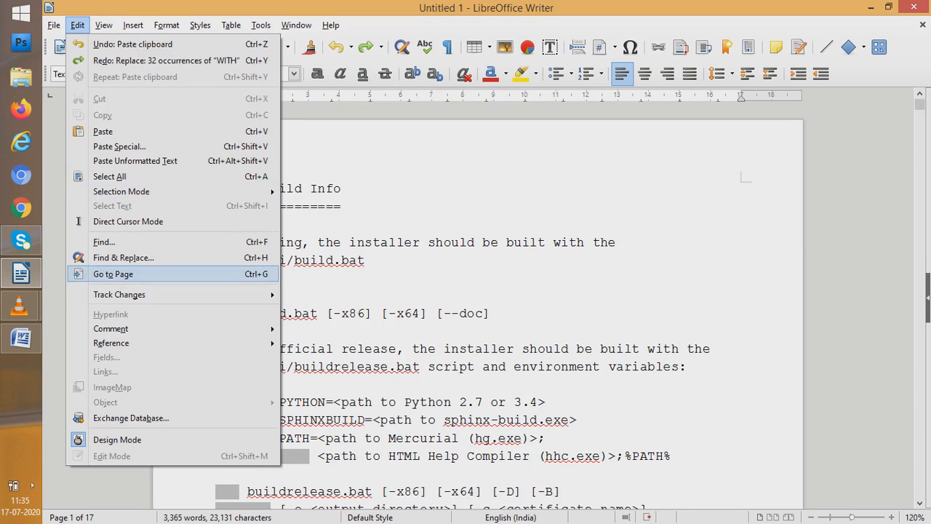
{"action": "left_click", "coordinate": [116, 275]}
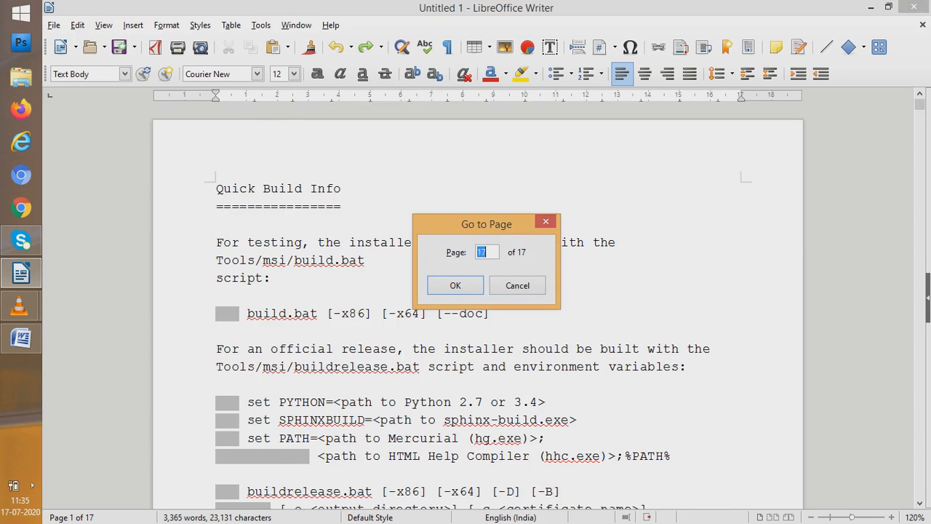
{"action": "type", "text": "5"}
{"action": "left_click", "coordinate": [517, 285]}
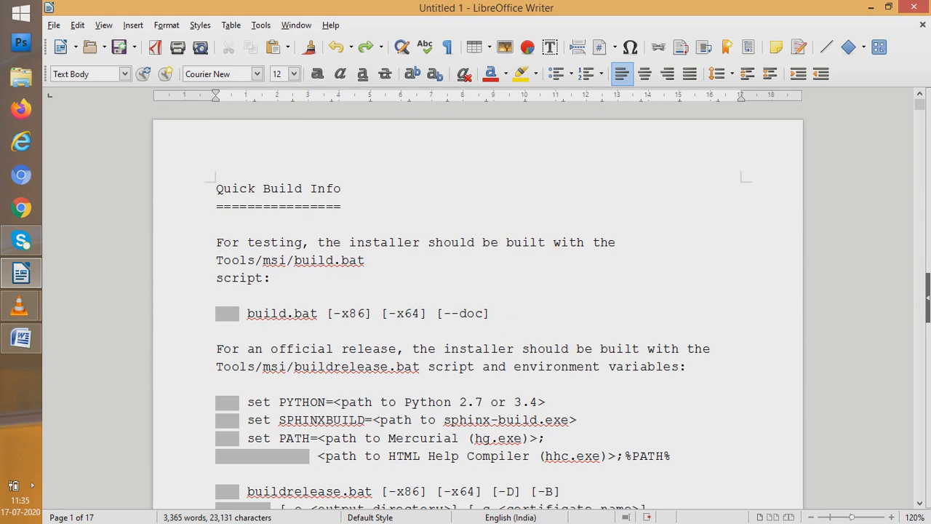
Use Go to Page to jump to page 5, and return to the beginning of the document
{"action": "key", "text": "alt+e"}
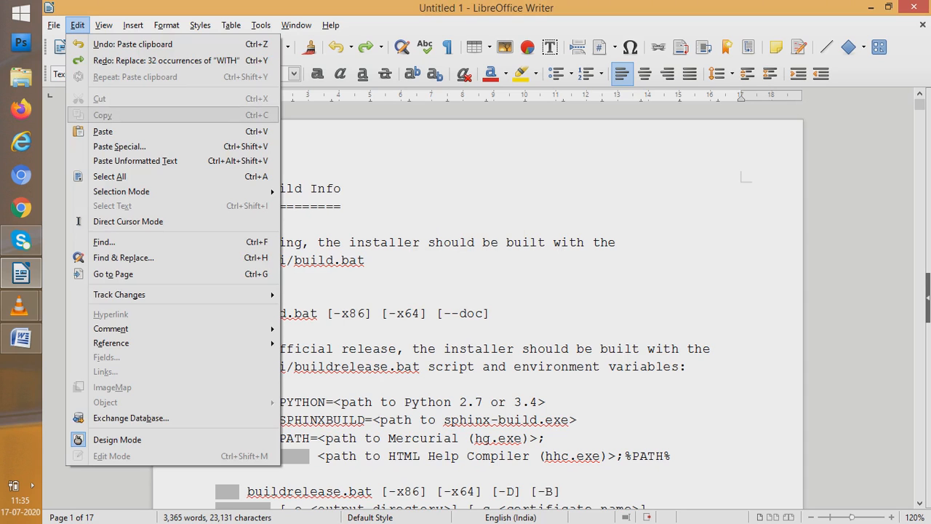
{"action": "key", "text": "Return"}
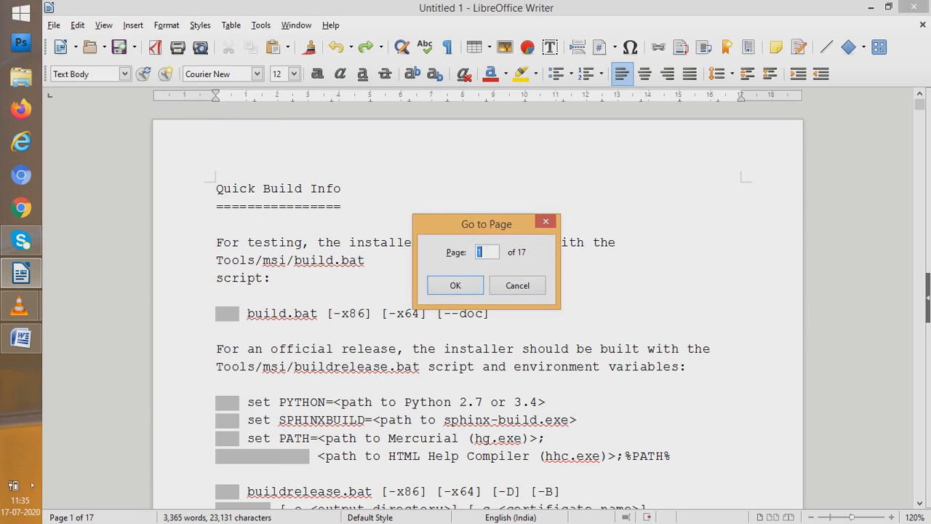
{"action": "type", "text": "5"}
{"action": "key", "text": "Return"}
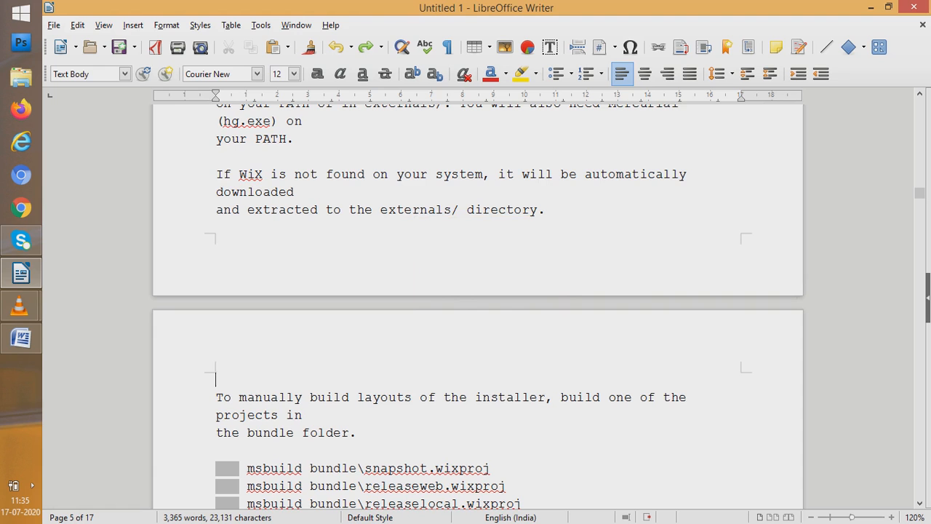
{"action": "left_click_drag", "start_coordinate": [919, 192], "coordinate": [919, 104]}
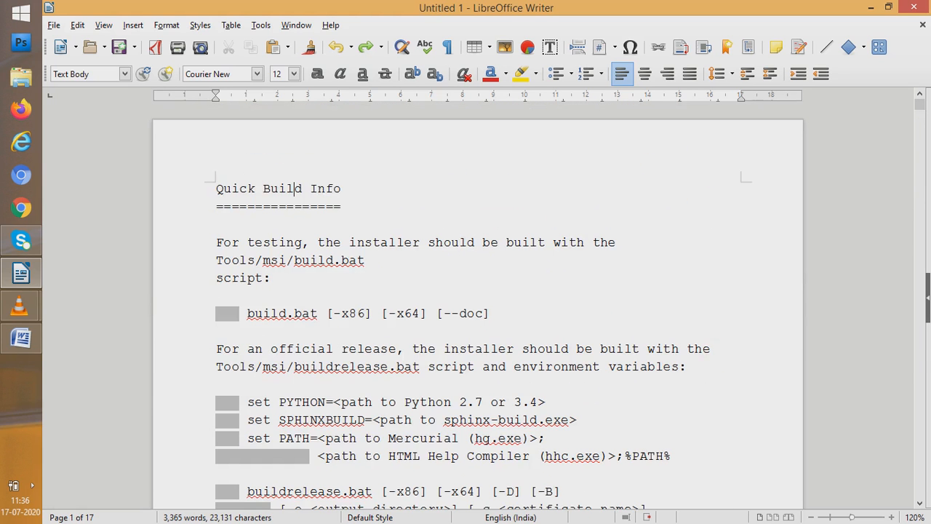
Use Go to Page to jump to page 16, and return to the beginning of the document
{"action": "key", "text": "alt+e"}
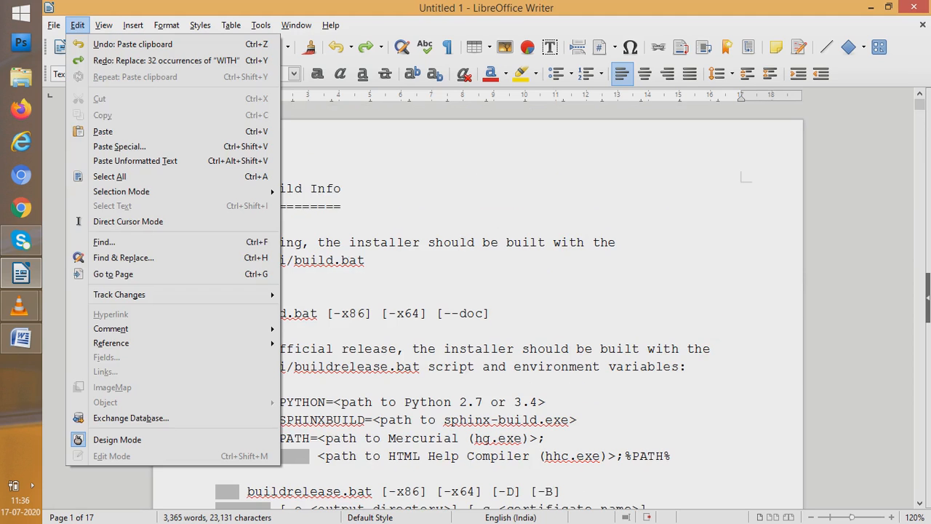
{"action": "key", "text": "Return"}
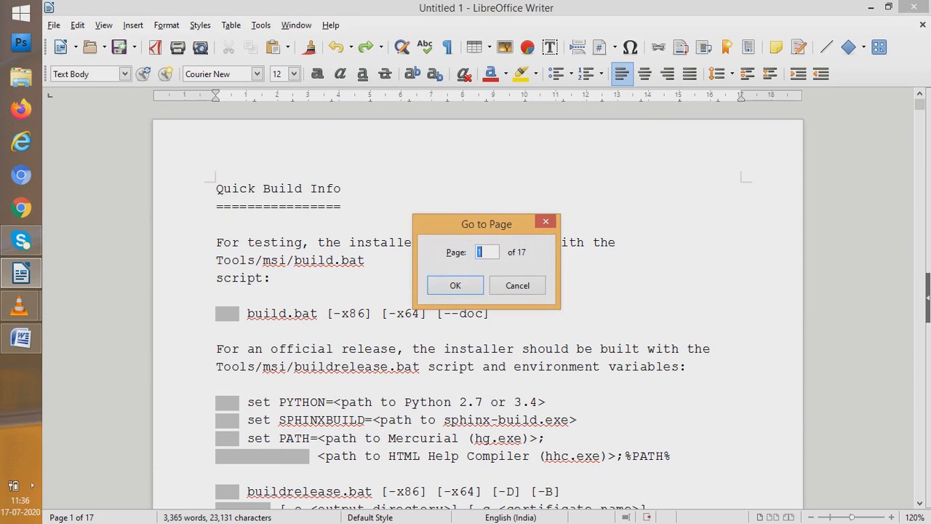
{"action": "type", "text": "16"}
{"action": "key", "text": "Return"}
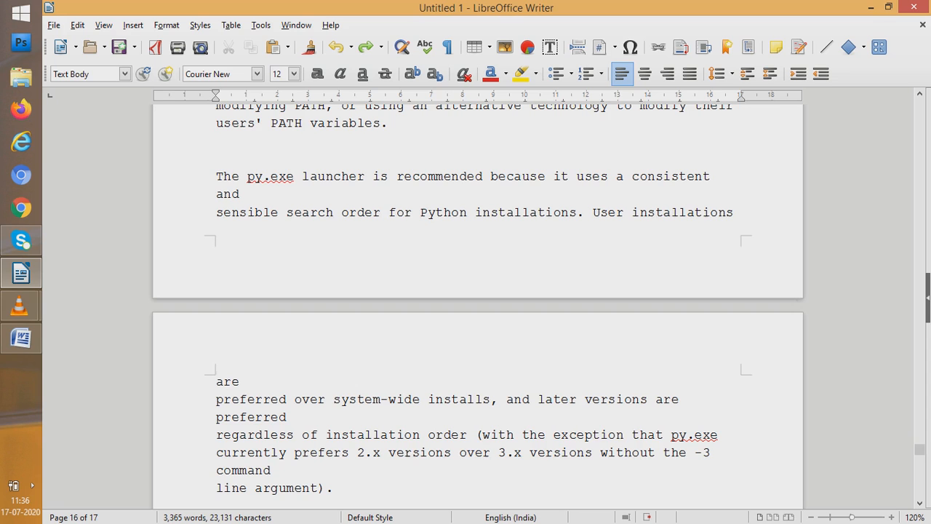
{"action": "left_click_drag", "start_coordinate": [920, 449], "coordinate": [920, 104]}
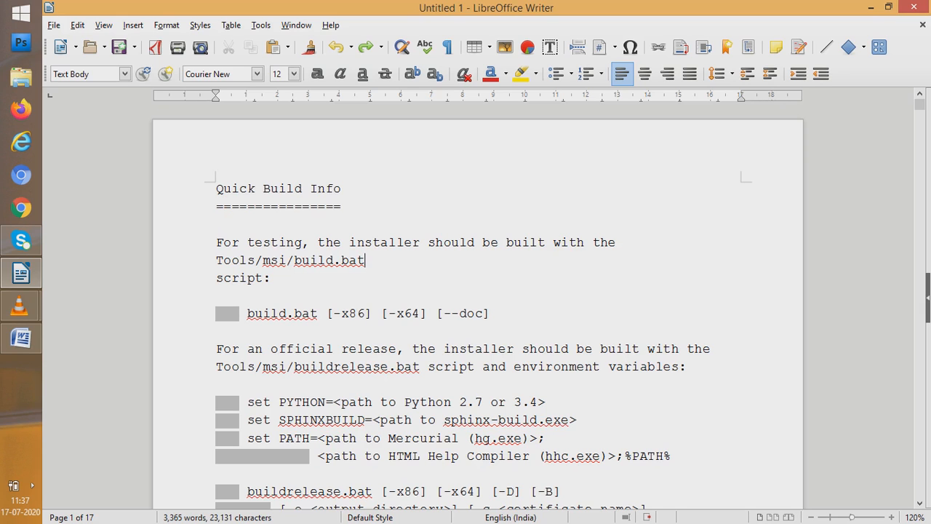
Replace the line break after Tools/msi/build.bat in the testing sentence with a paragraph break, and show the formatting marks
{"action": "key", "text": "Delete"}
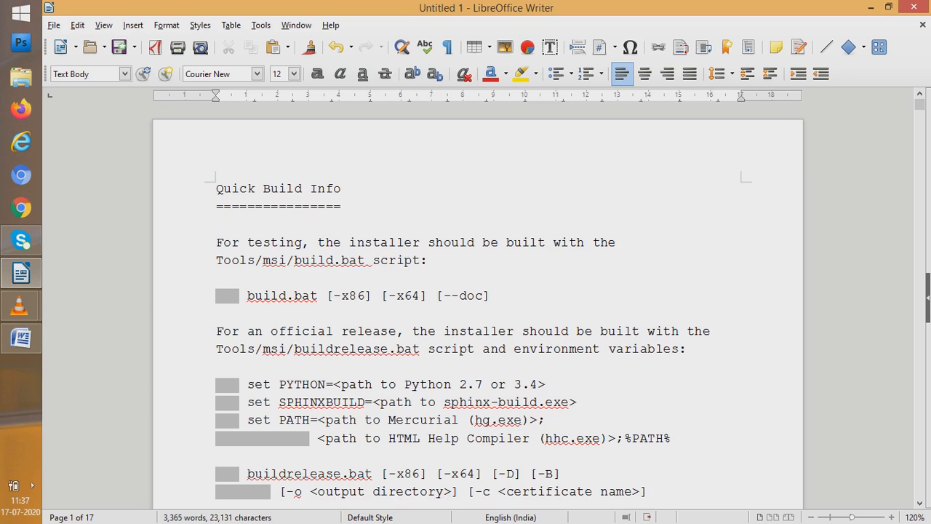
{"action": "key", "text": "Return"}
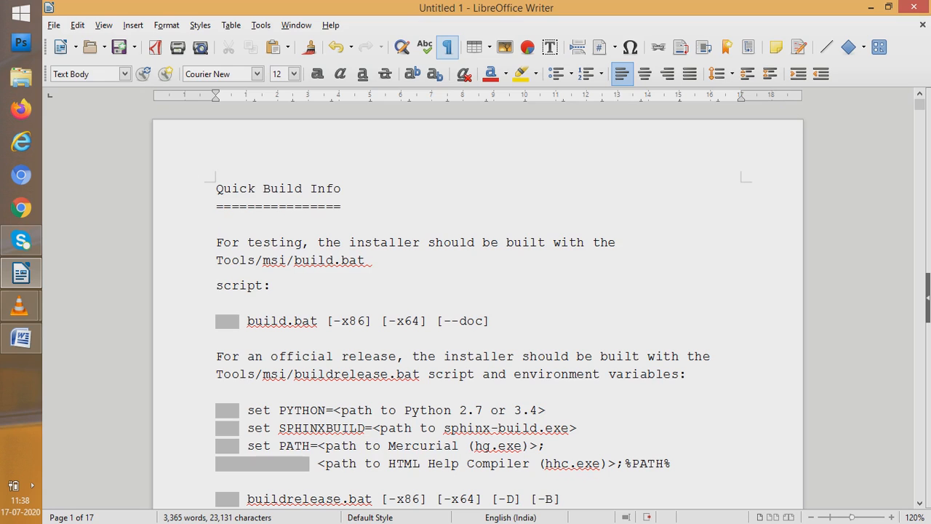
{"action": "left_click", "coordinate": [446, 47]}
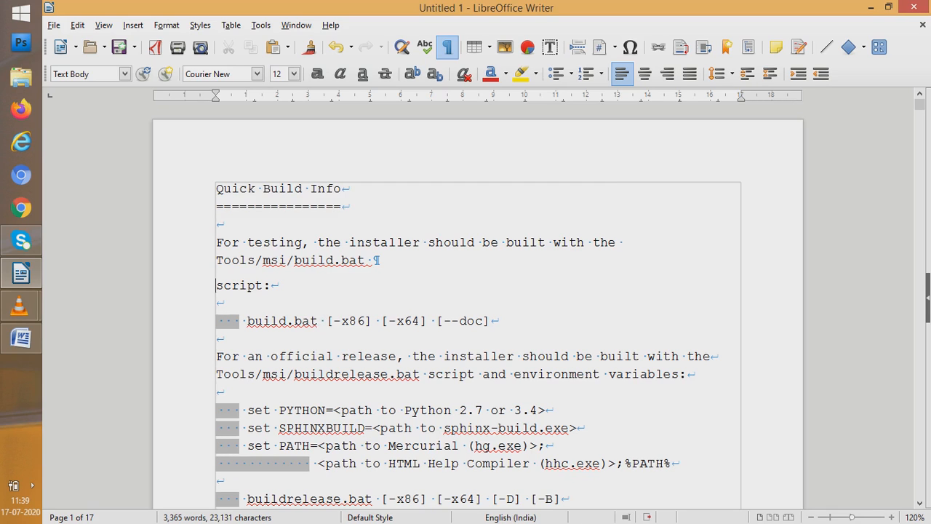
Highlight the space after build.bat and the options [-x86] [-x64] [--doc], and leave the cursor just before [-x86]
{"action": "key", "text": "shift+Right"}
{"action": "key", "text": "shift+Right"}
{"action": "key", "text": "shift+Left"}
{"action": "key", "text": "shift+Left"}
{"action": "key", "text": "shift+Left"}
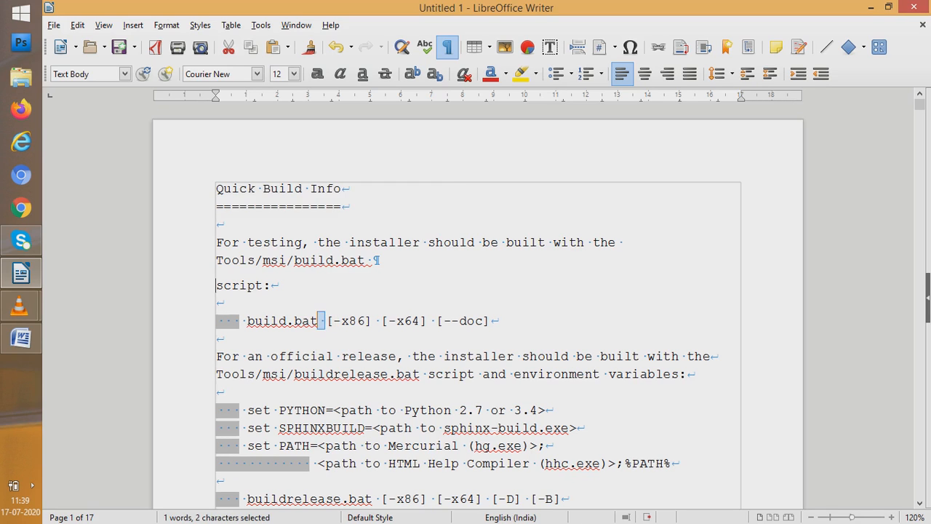
{"action": "key", "text": "shift+Right"}
{"action": "key", "text": "shift+Right"}
{"action": "key", "text": "shift+Down"}
{"action": "key", "text": "shift+Left"}
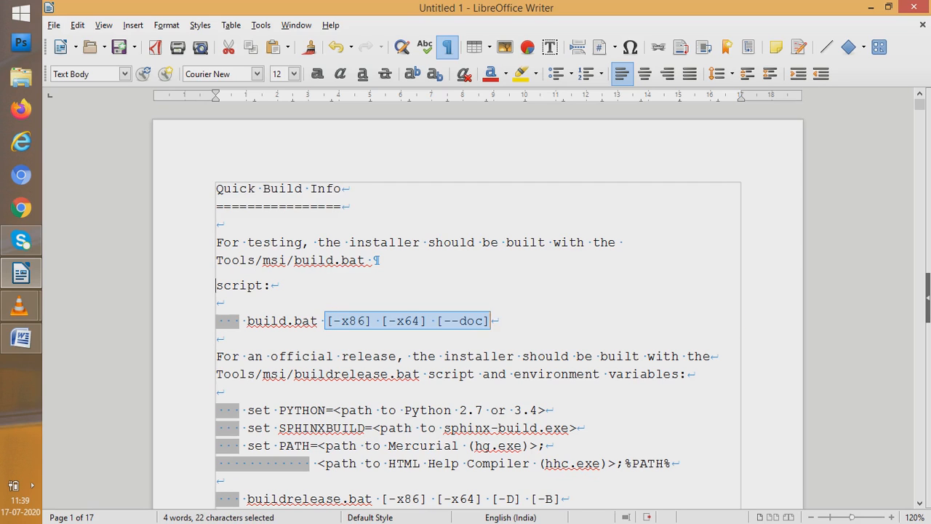
{"action": "key", "text": "shift+Left"}
{"action": "key", "text": "shift+Left"}
{"action": "key", "text": "shift+Left"}
{"action": "key", "text": "shift+Left"}
{"action": "key", "text": "shift+Left"}
{"action": "key", "text": "shift+Left"}
{"action": "key", "text": "shift+Left"}
{"action": "key", "text": "shift+Left"}
{"action": "key", "text": "shift+Left"}
{"action": "key", "text": "shift+Left"}
{"action": "key", "text": "shift+Left"}
{"action": "key", "text": "shift+Left"}
{"action": "key", "text": "shift+Left"}
{"action": "key", "text": "shift+Left"}
{"action": "key", "text": "shift+Left"}
{"action": "key", "text": "shift+Left"}
{"action": "key", "text": "shift+Left"}
{"action": "key", "text": "shift+Left"}
{"action": "key", "text": "shift+Left"}
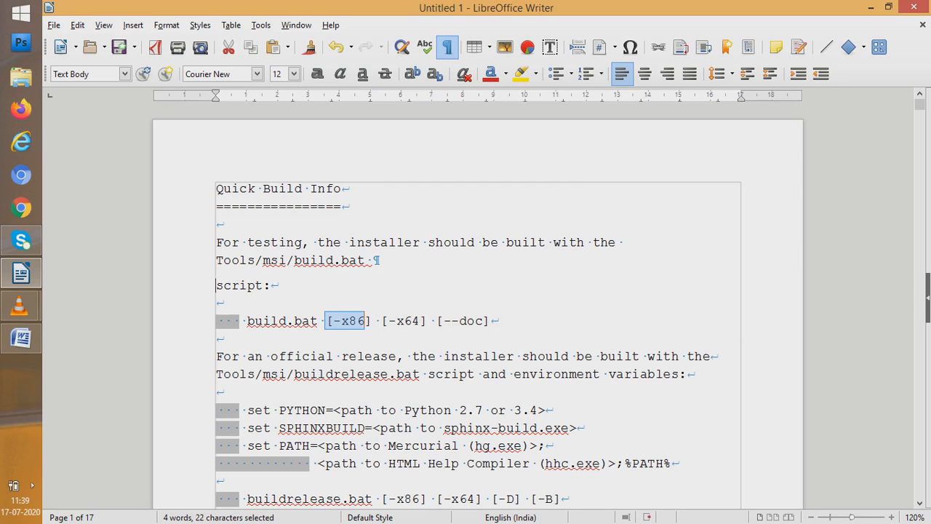
{"action": "key", "text": "shift+Left"}
{"action": "key", "text": "shift+Left"}
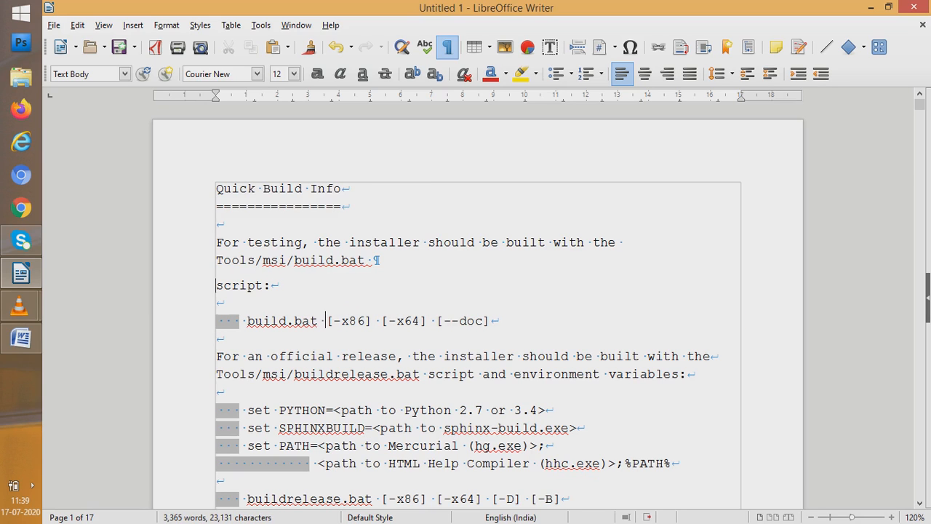
Insert a tab between build.bat and [-x86], and hide the formatting marks
{"action": "key", "text": "Tab"}
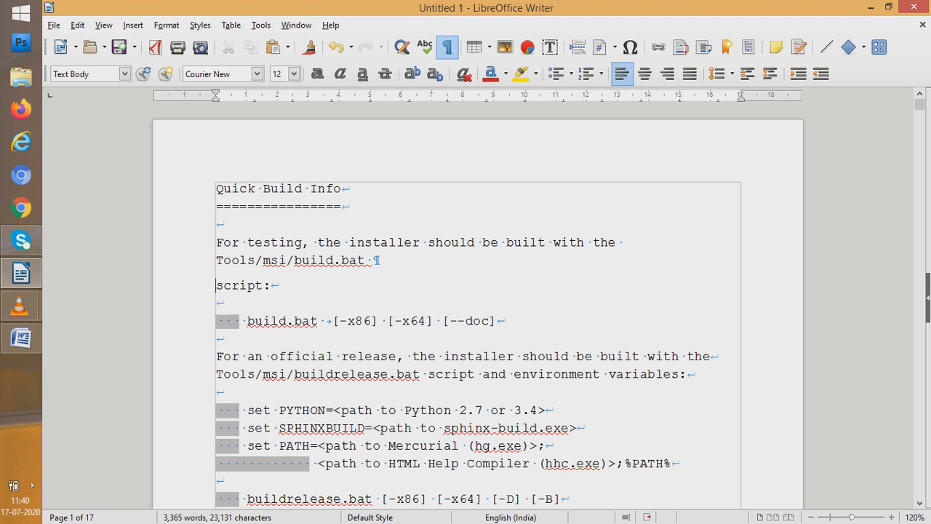
{"action": "left_click", "coordinate": [446, 48]}
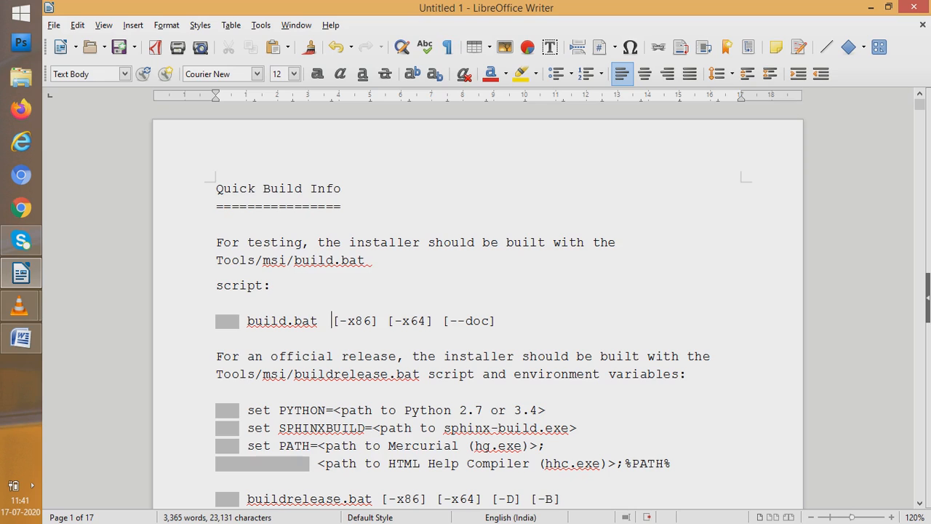
Misspell "should" as "shoulde" in the first testing sentence, and view the spelling suggestions for the word
{"action": "left_click", "coordinate": [475, 243]}
{"action": "type", "text": "e"}
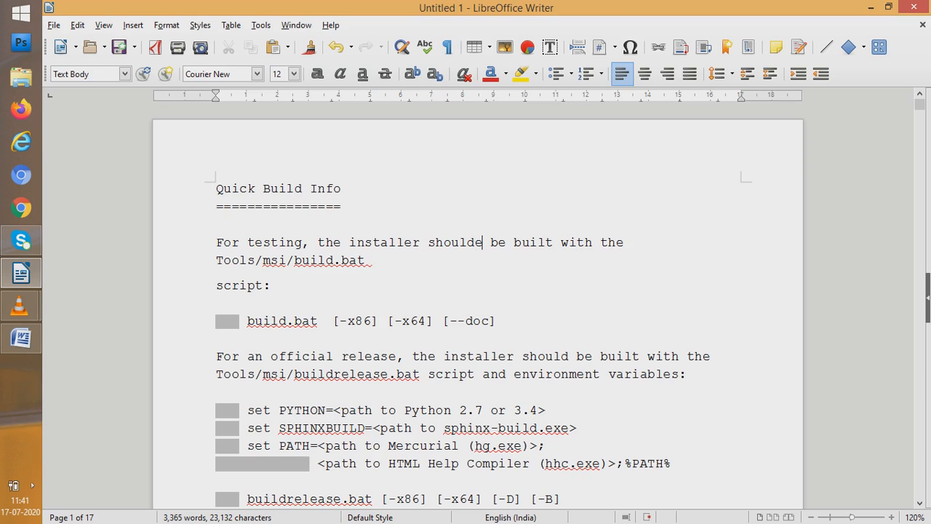
{"action": "left_click", "coordinate": [271, 286]}
{"action": "left_click", "coordinate": [428, 245]}
{"action": "right_click", "coordinate": [428, 247]}
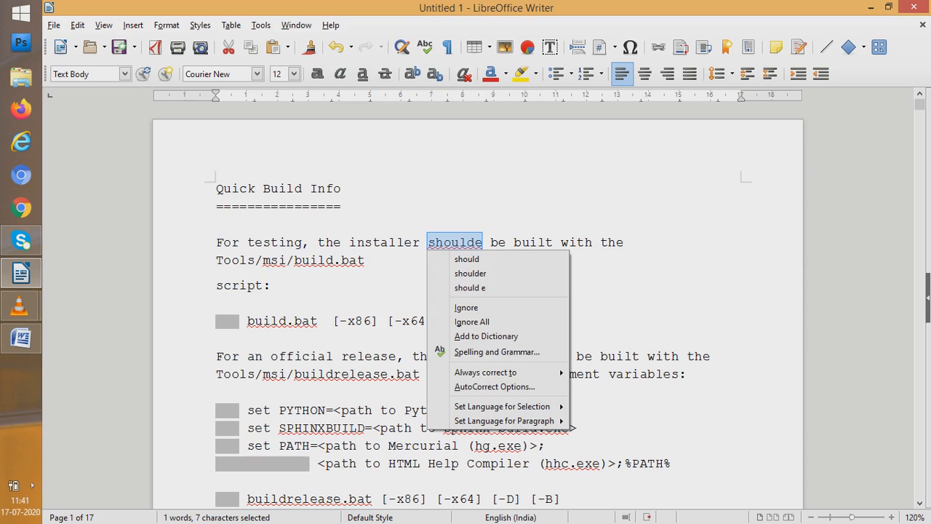
{"action": "key", "text": "Escape"}
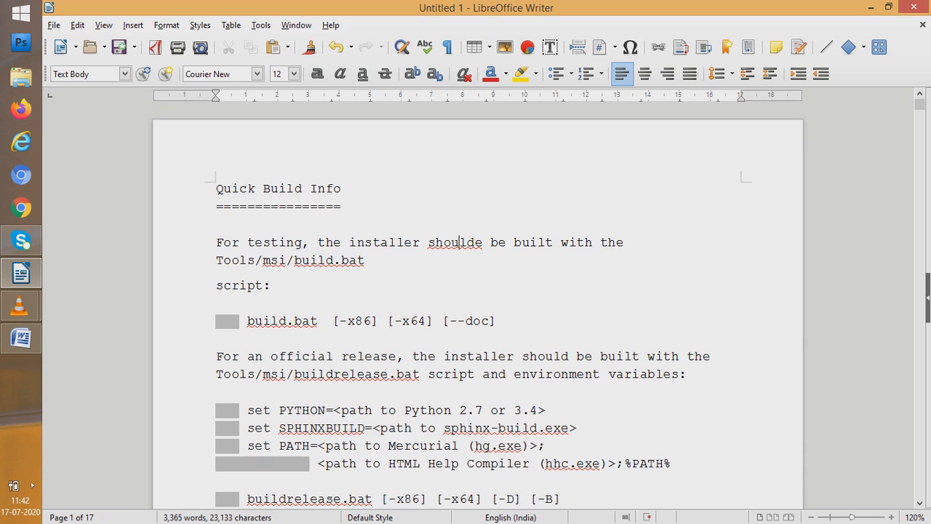
Review the spelling suggestions and ignore options for "shoulde", and replace the word with the suggestion "should"
{"action": "key", "text": "shift+F10"}
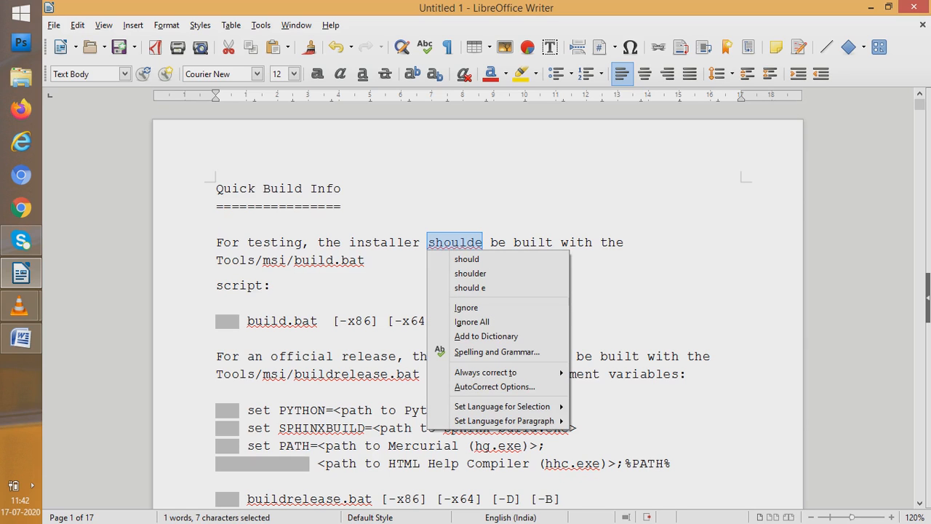
{"action": "key", "text": "Down"}
{"action": "key", "text": "Down"}
{"action": "key", "text": "Down"}
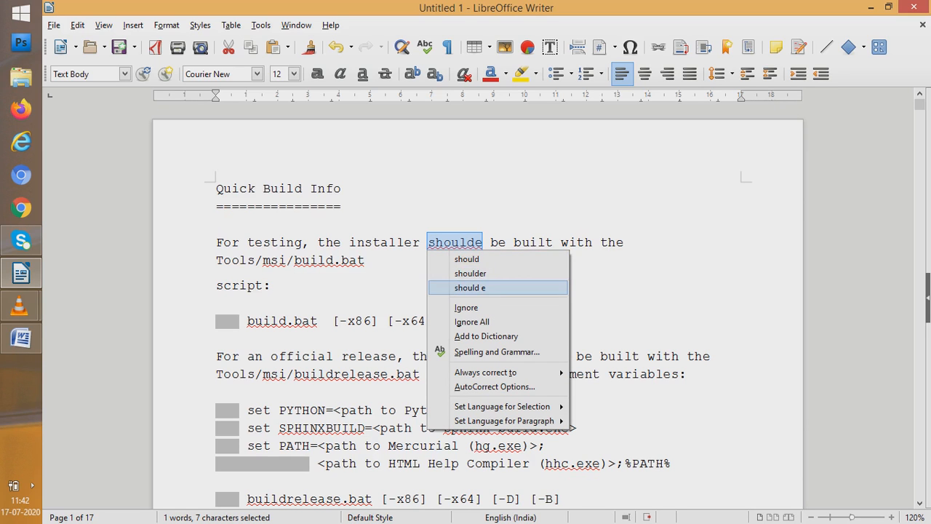
{"action": "key", "text": "Up"}
{"action": "key", "text": "Up"}
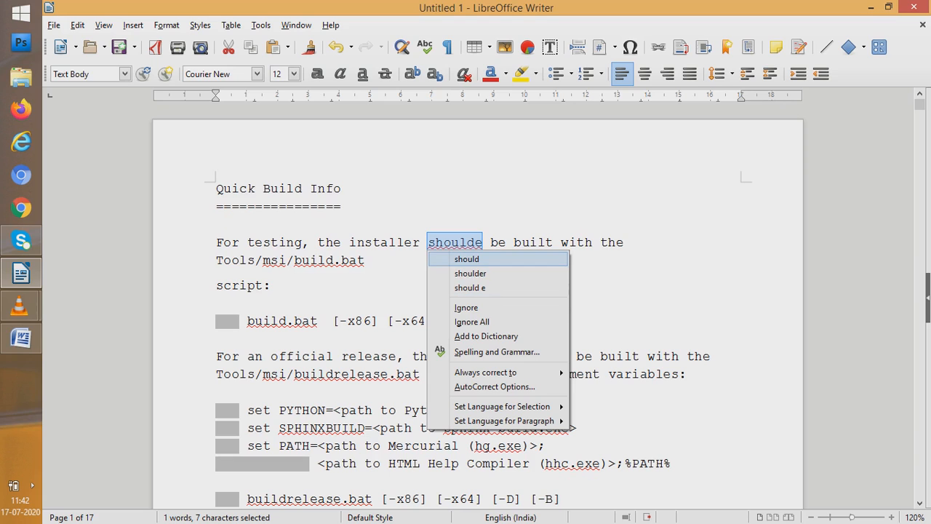
{"action": "key", "text": "Down"}
{"action": "key", "text": "Down"}
{"action": "key", "text": "Down"}
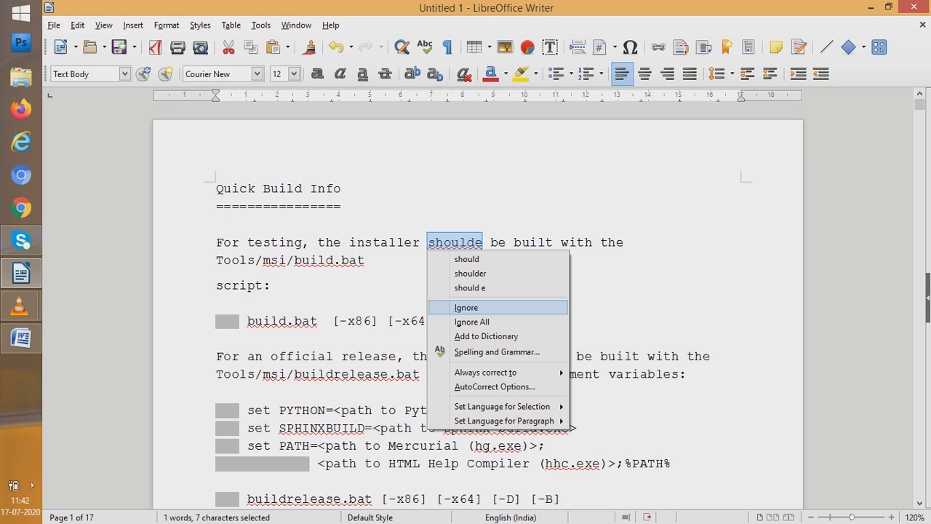
{"action": "key", "text": "Down"}
{"action": "key", "text": "Down"}
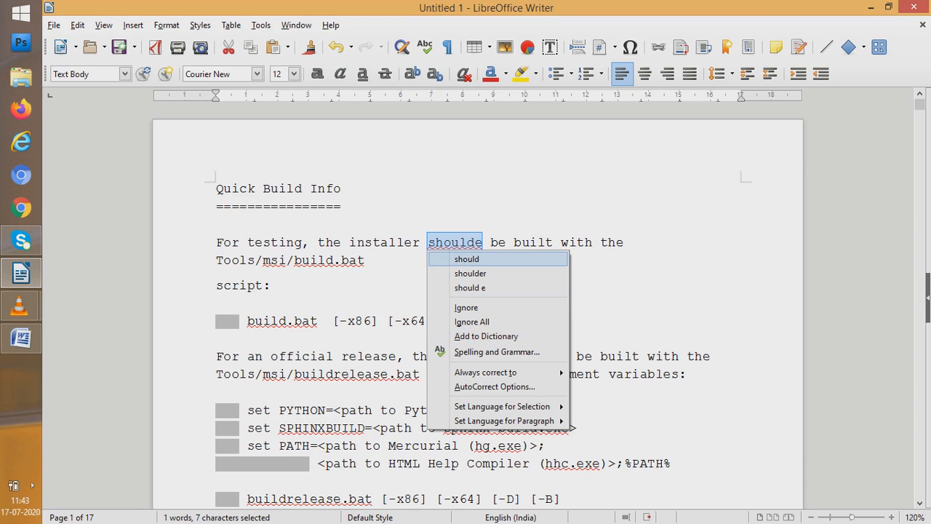
{"action": "key", "text": "Return"}
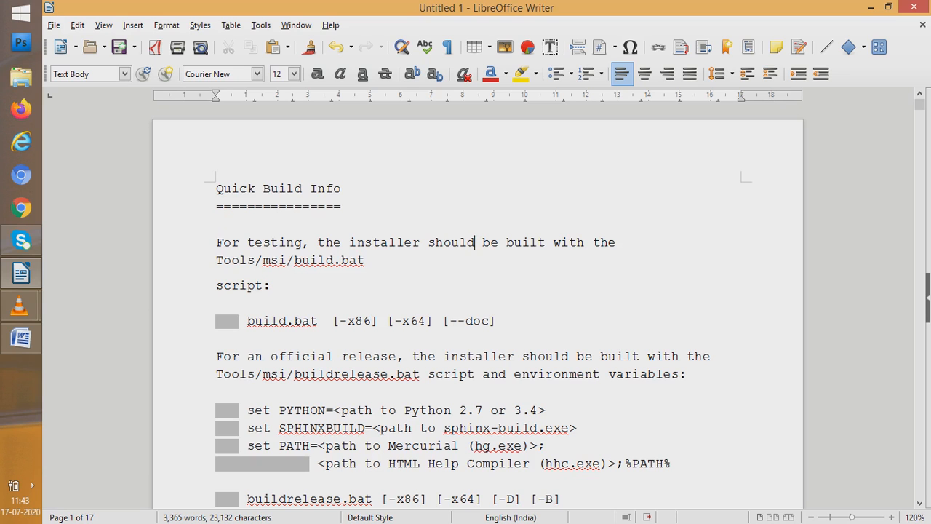
Add the paragraph "ram are boy" below the equals-sign line under Quick Build Info, followed by an empty paragraph
{"action": "left_click", "coordinate": [341, 206]}
{"action": "key", "text": "Return"}
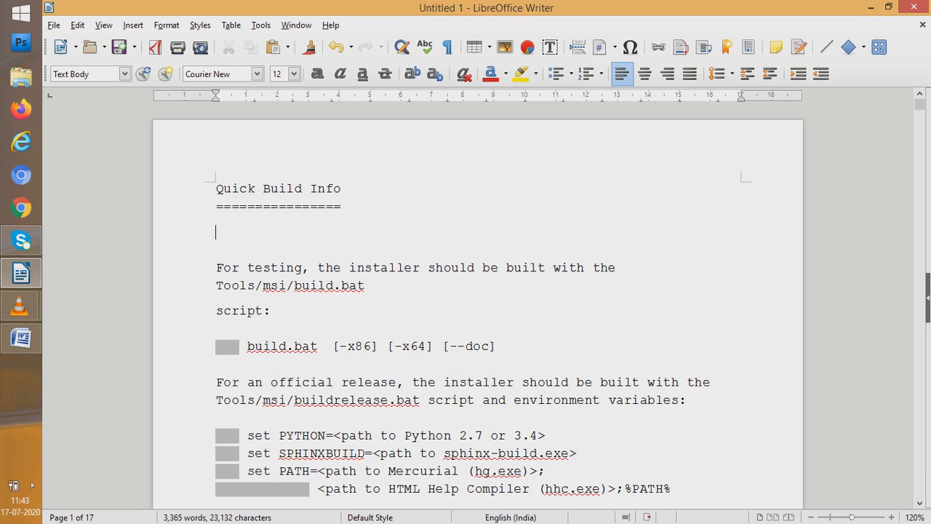
{"action": "type", "text": "ram are boy"}
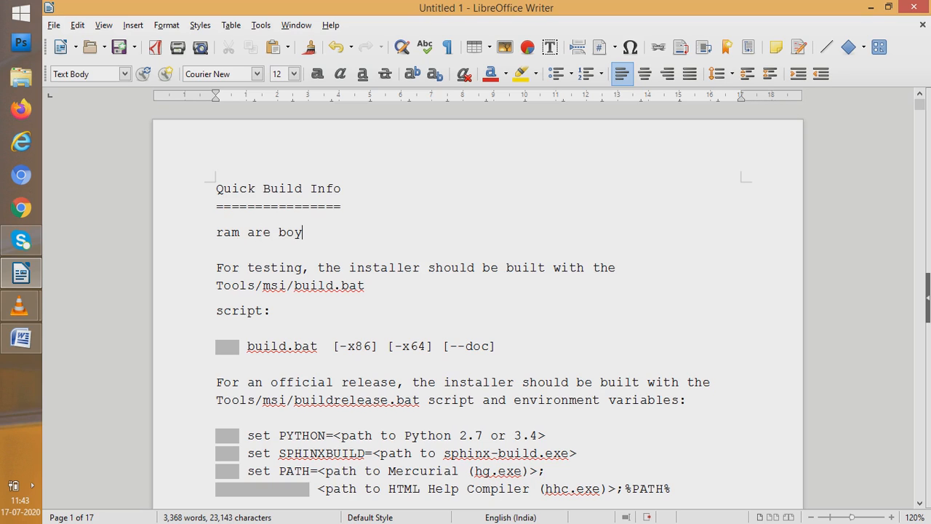
{"action": "key", "text": "Return"}
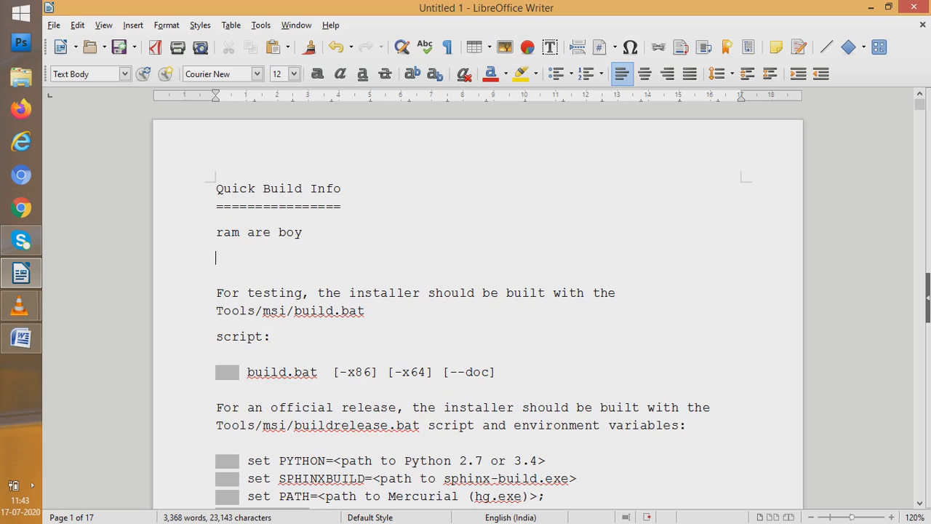
Look for correction suggestions on the word "ram" in the new sentence
{"action": "left_click", "coordinate": [271, 233]}
{"action": "right_click", "coordinate": [223, 234]}
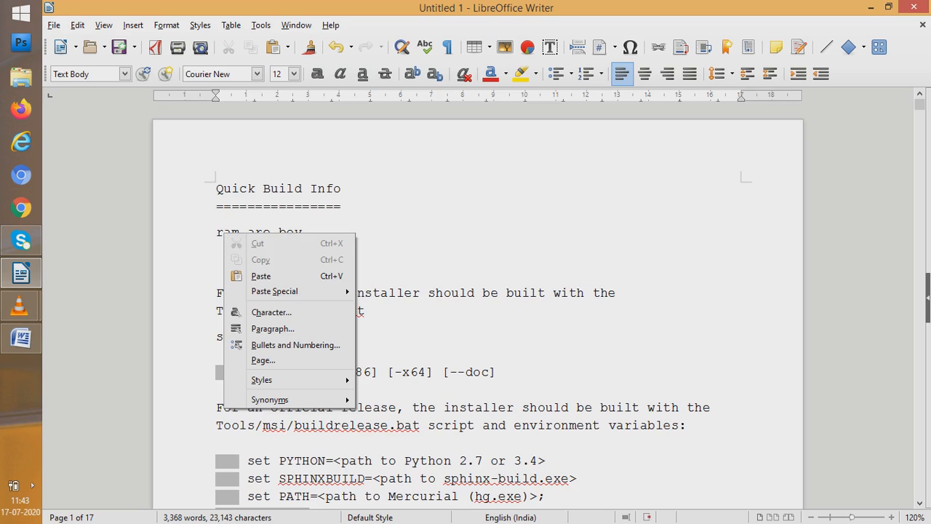
{"action": "left_click", "coordinate": [219, 232]}
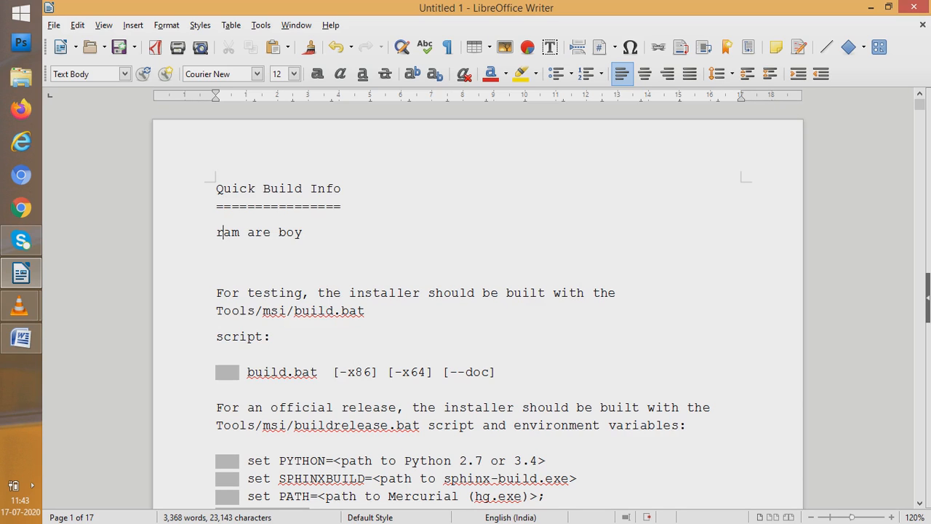
Select the whole sentence "ram are boy" and run the spelling and grammar check on it
{"action": "left_click_drag", "start_coordinate": [223, 232], "coordinate": [302, 232]}
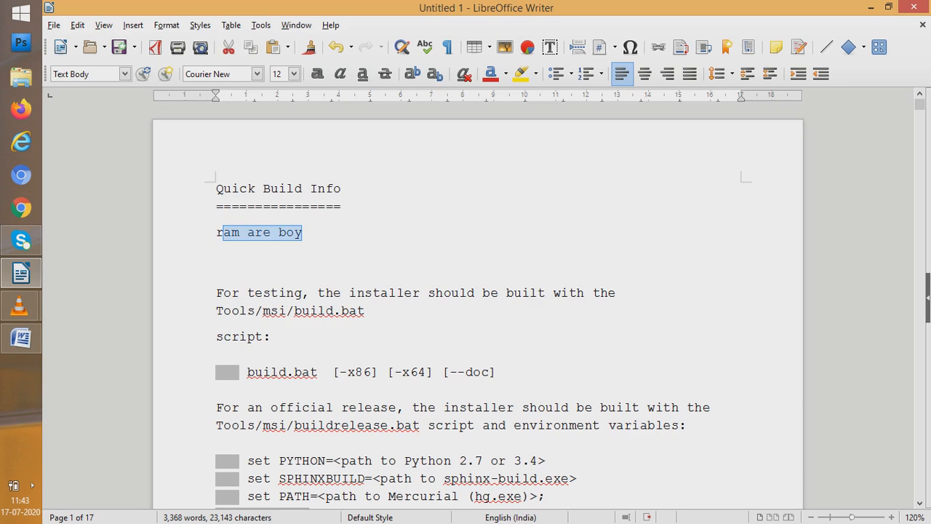
{"action": "left_click", "coordinate": [217, 232]}
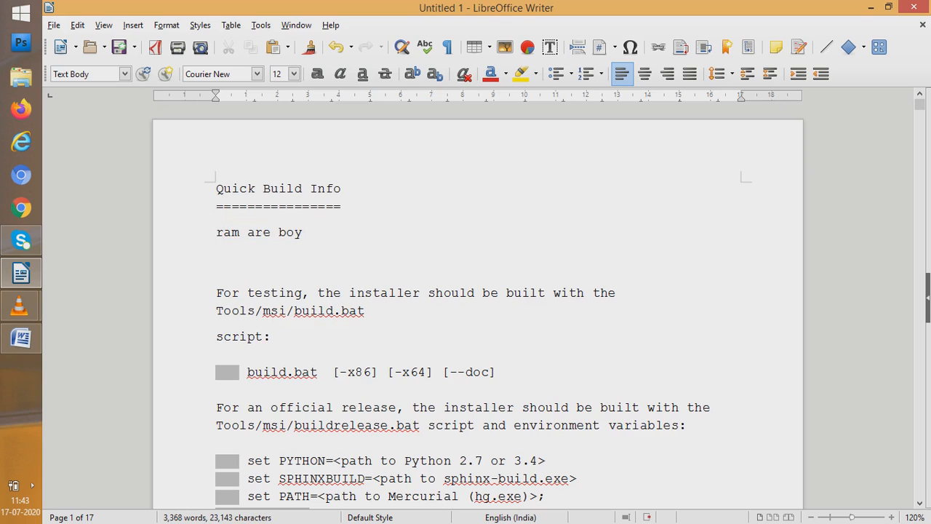
{"action": "left_click_drag", "start_coordinate": [216, 232], "coordinate": [303, 232]}
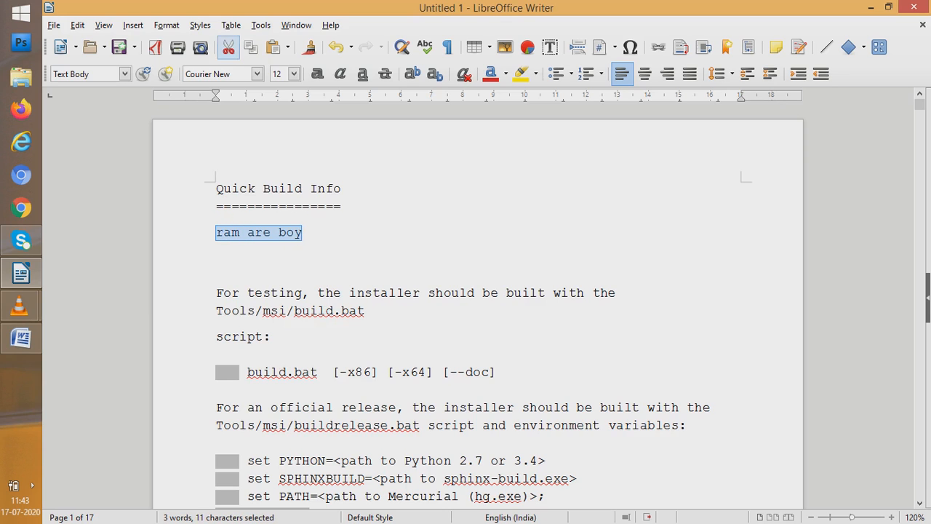
{"action": "left_click", "coordinate": [261, 25]}
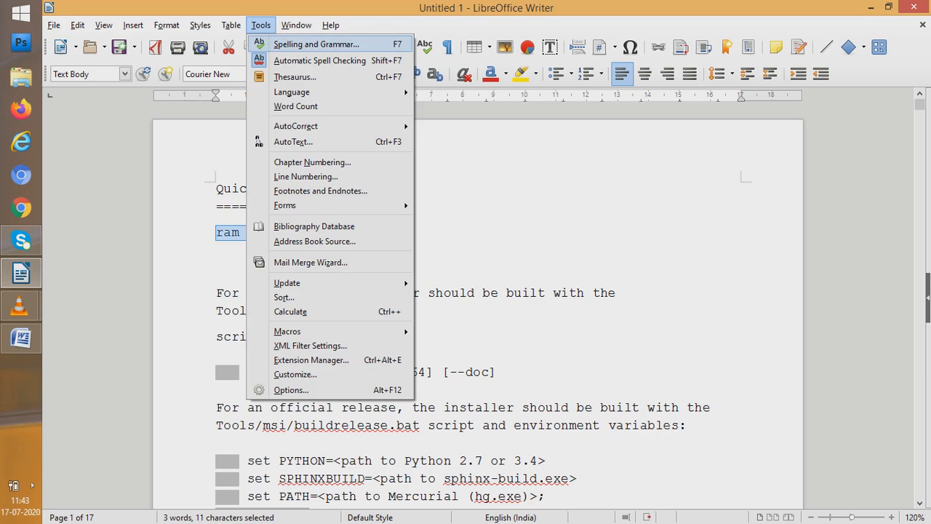
{"action": "left_click", "coordinate": [317, 44]}
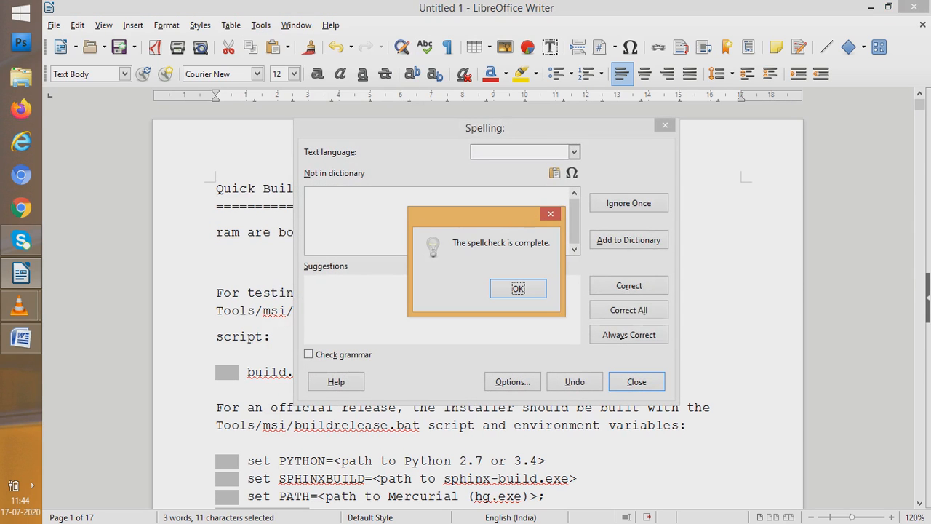
{"action": "key", "text": "Return"}
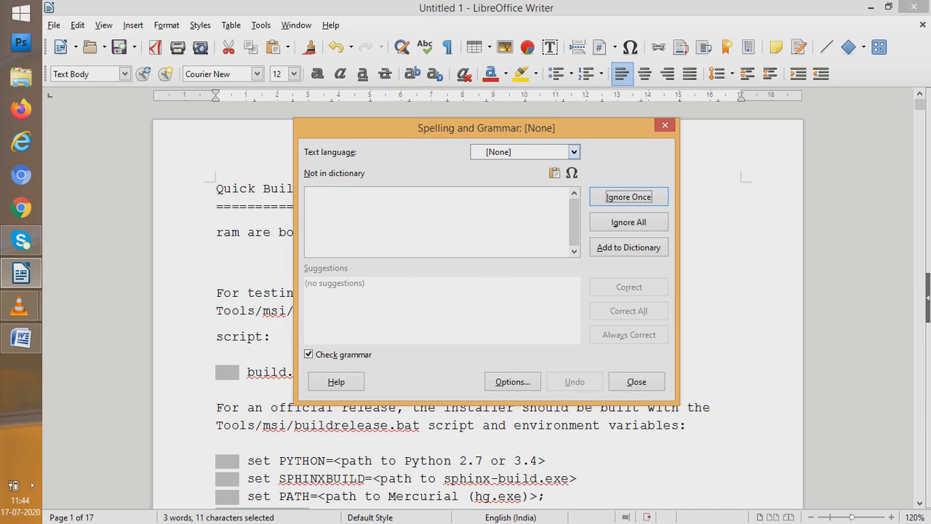
View the text languages available for the spelling and grammar check, and close it without choosing one
{"action": "left_click", "coordinate": [573, 152]}
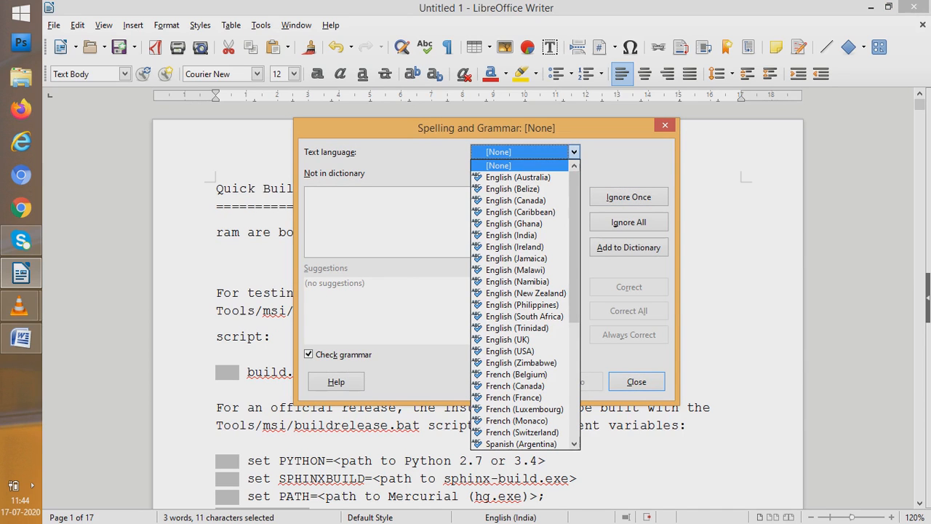
{"action": "key", "text": "Escape"}
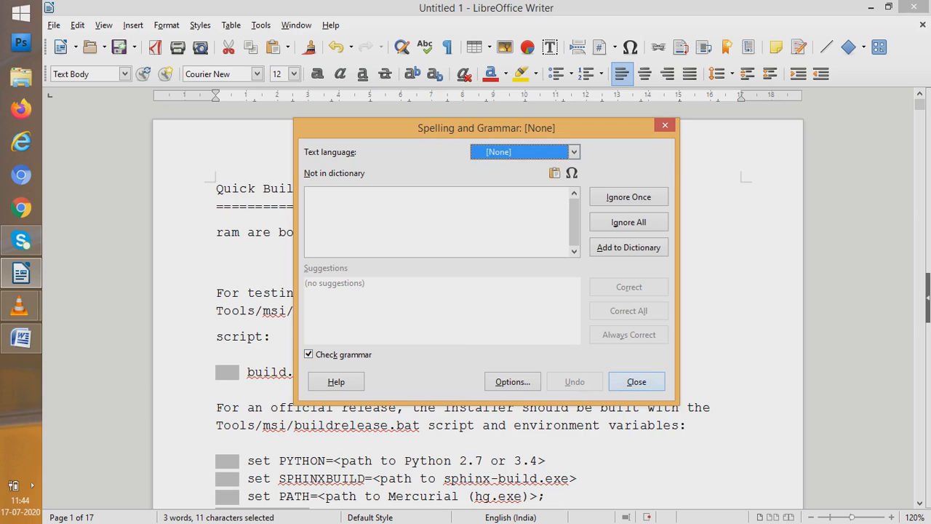
{"action": "left_click", "coordinate": [636, 382]}
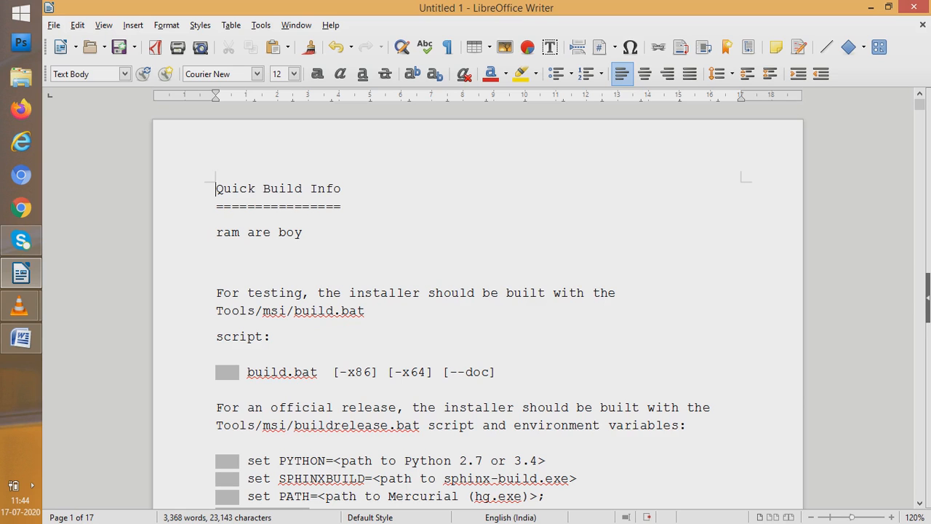
Run the spelling and grammar check from the start of the document, and close it without correcting "msi"
{"action": "left_click", "coordinate": [262, 25]}
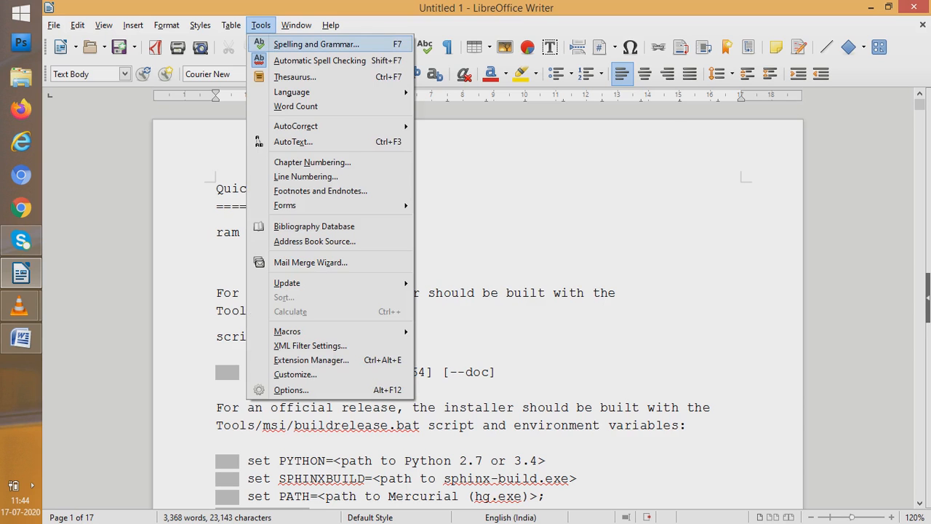
{"action": "left_click", "coordinate": [316, 45]}
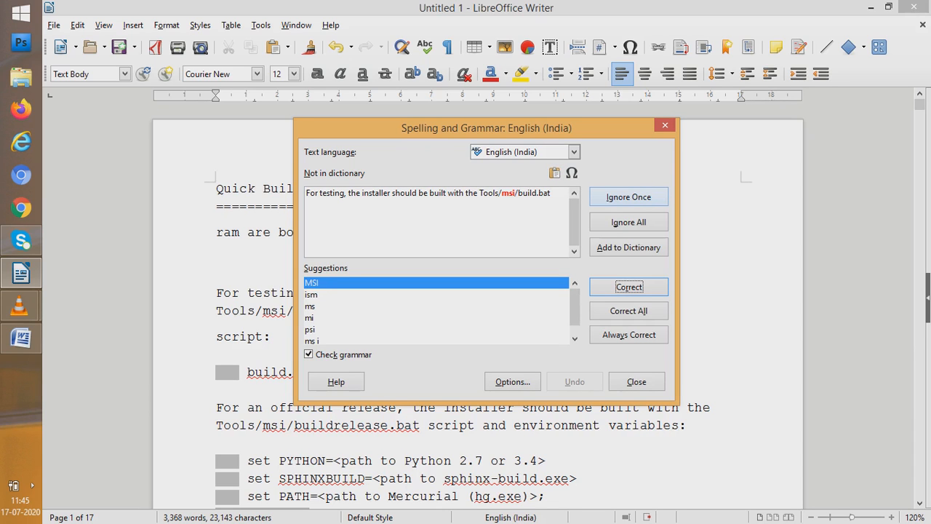
{"action": "left_click", "coordinate": [637, 381]}
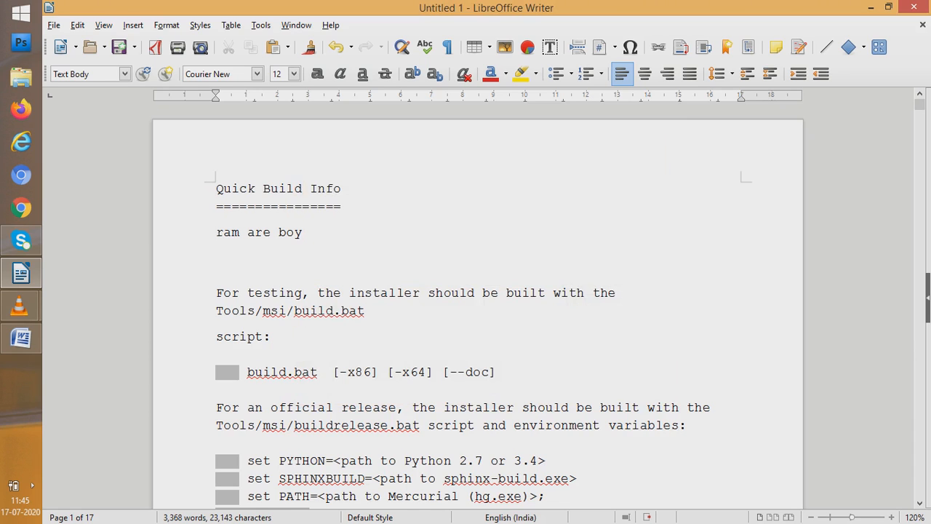
Insert an empty paragraph above "ram are boy", run the spelling and grammar check with that sentence selected, and close it without corrections
{"action": "key", "text": "Return"}
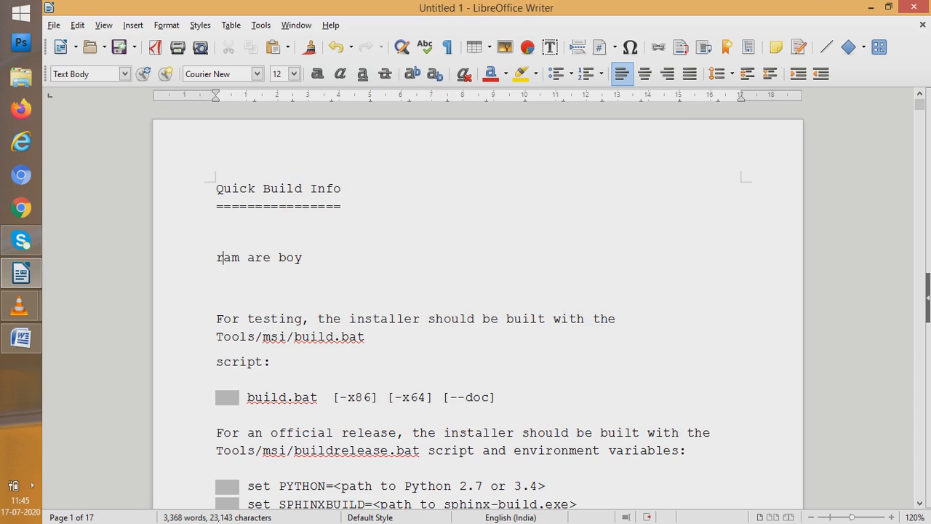
{"action": "left_click_drag", "start_coordinate": [216, 258], "coordinate": [216, 300]}
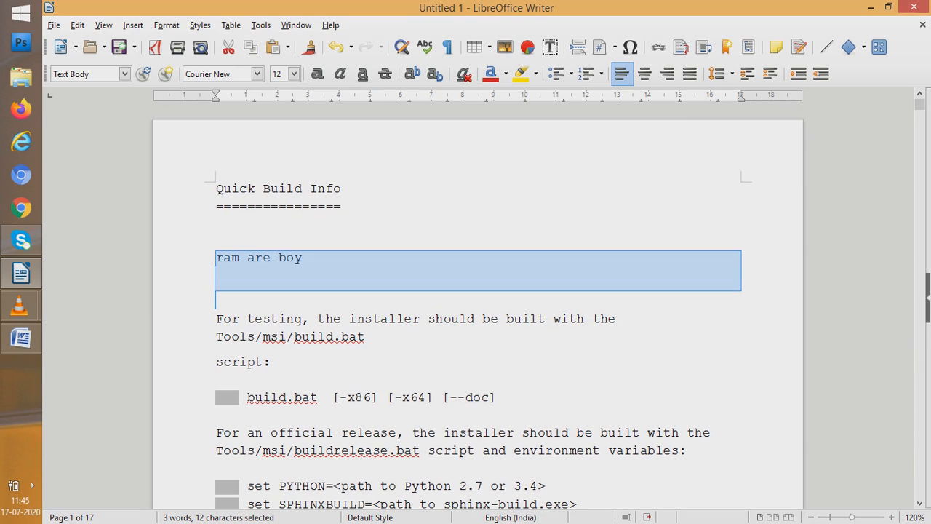
{"action": "key", "text": "alt+t"}
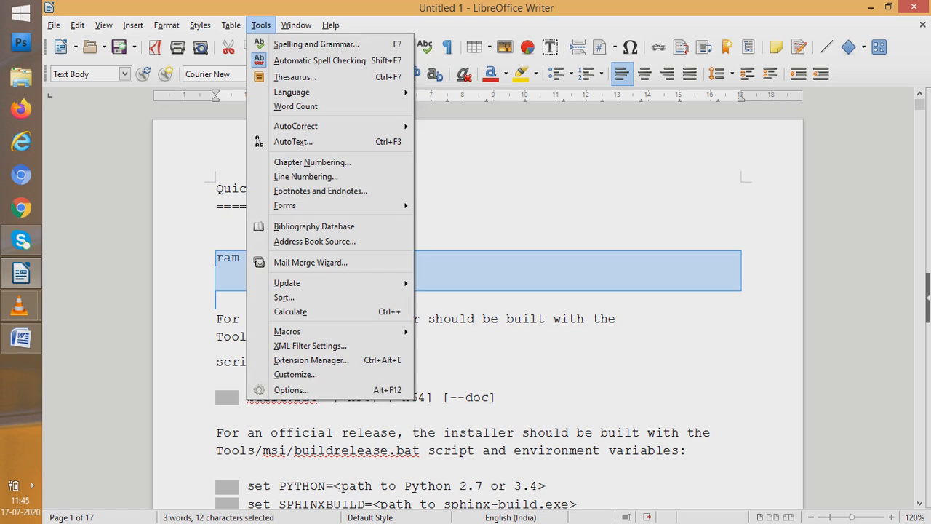
{"action": "key", "text": "Down"}
{"action": "key", "text": "Return"}
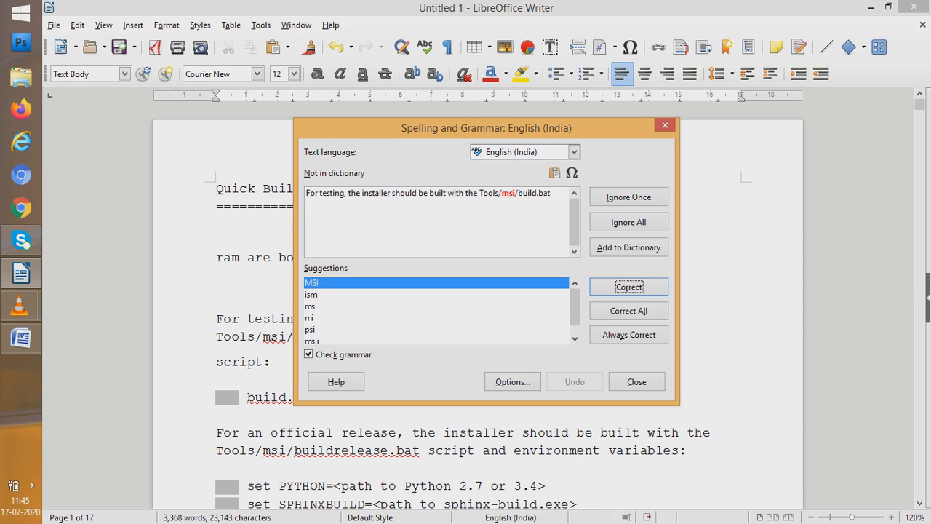
{"action": "left_click", "coordinate": [636, 381]}
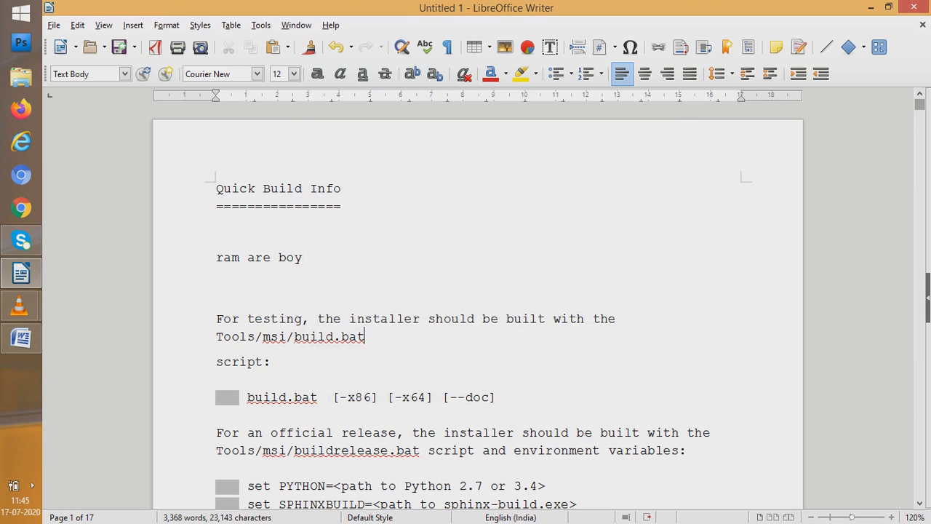
{"action": "scroll", "coordinate": [477, 291], "scroll_direction": "down", "scroll_amount": 10}
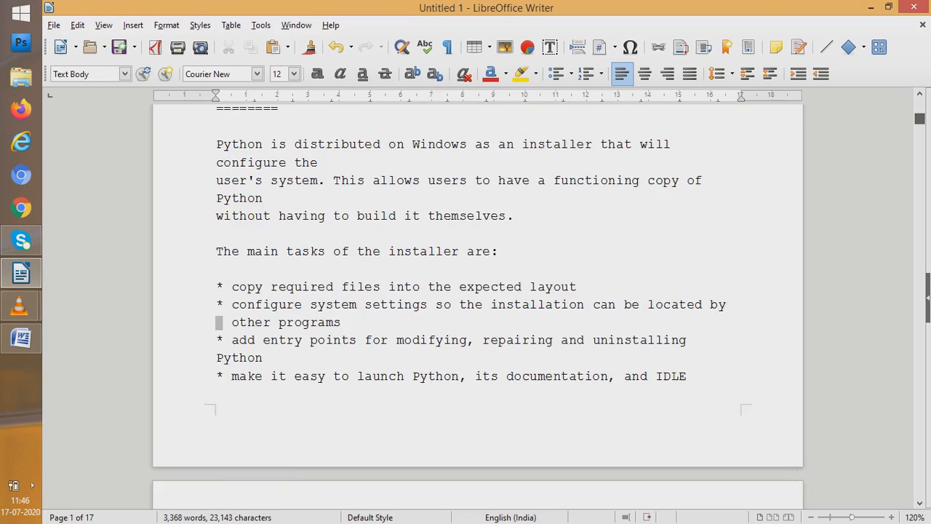
{"action": "scroll", "coordinate": [477, 291], "scroll_direction": "down", "scroll_amount": 12}
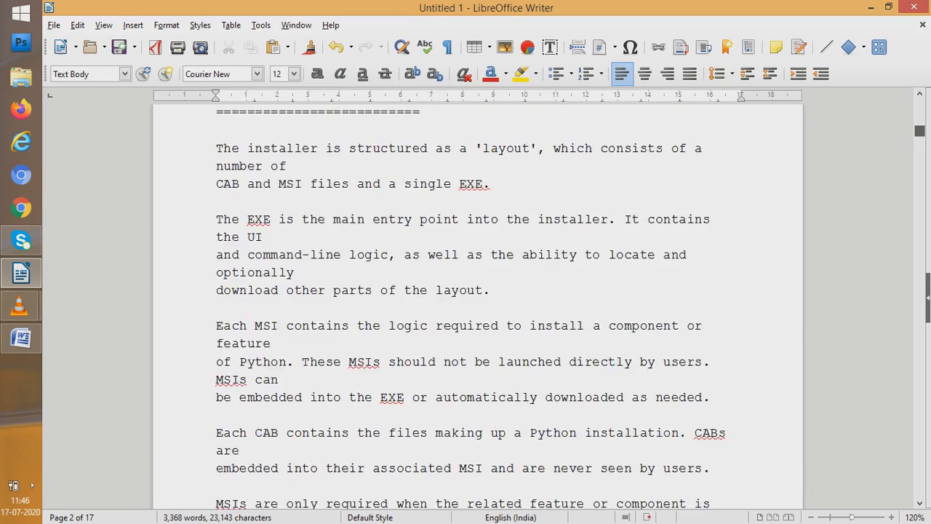
{"action": "scroll", "coordinate": [477, 291], "scroll_direction": "down", "scroll_amount": 8}
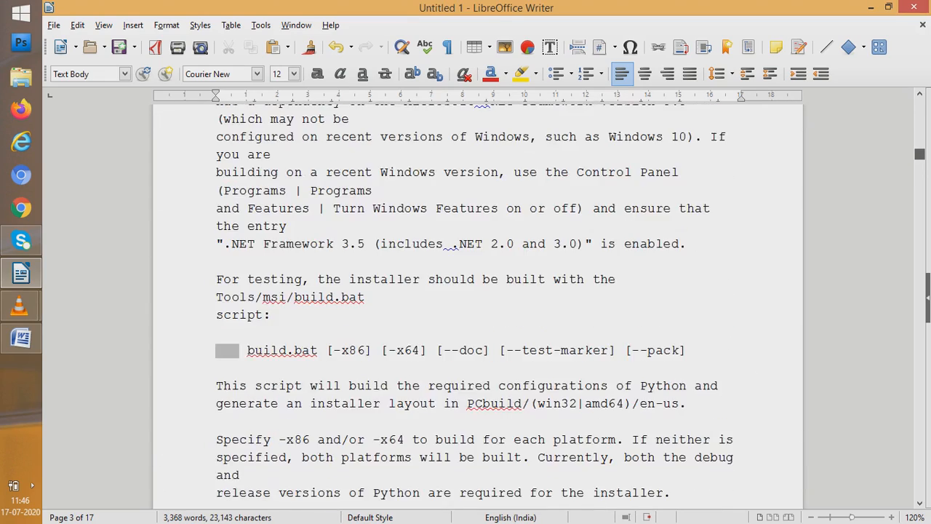
{"action": "scroll", "coordinate": [477, 291], "scroll_direction": "down", "scroll_amount": 18}
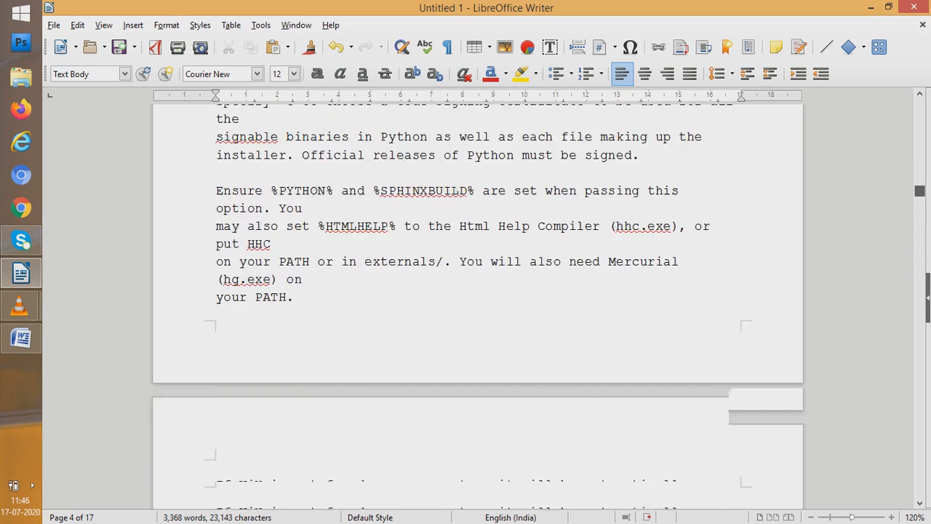
Insert spaces around the "p" and the colon in the "/p:SigningCertificate" line, and check the marked spot for correction suggestions
{"action": "scroll", "coordinate": [477, 305], "scroll_direction": "down", "scroll_amount": 14}
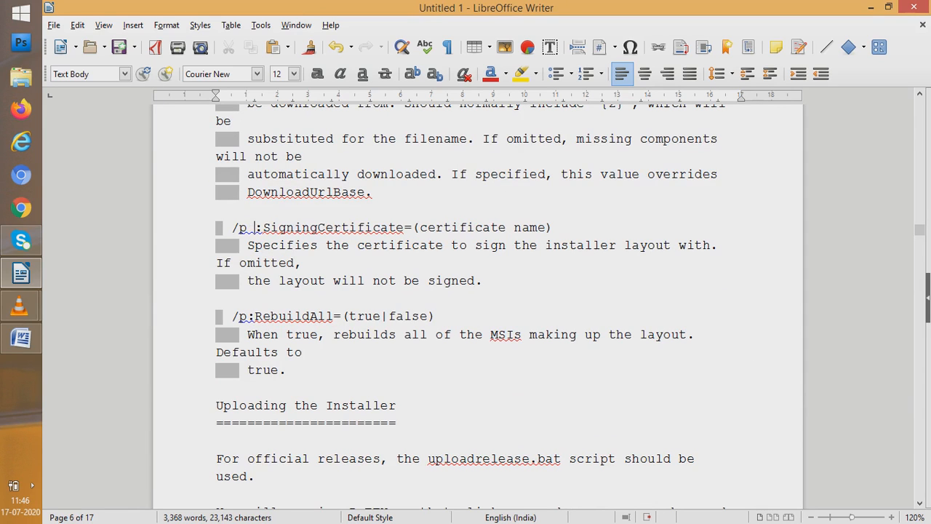
{"action": "key", "text": "Right"}
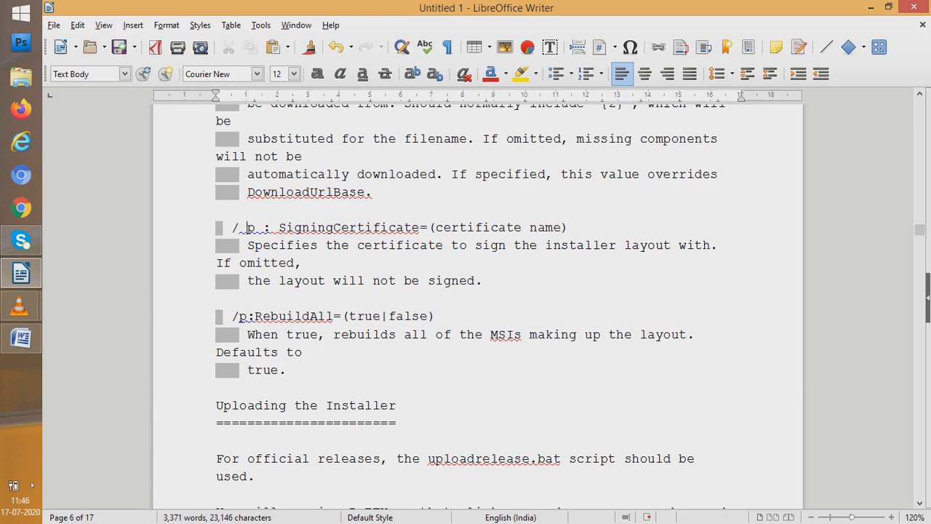
{"action": "right_click", "coordinate": [263, 228]}
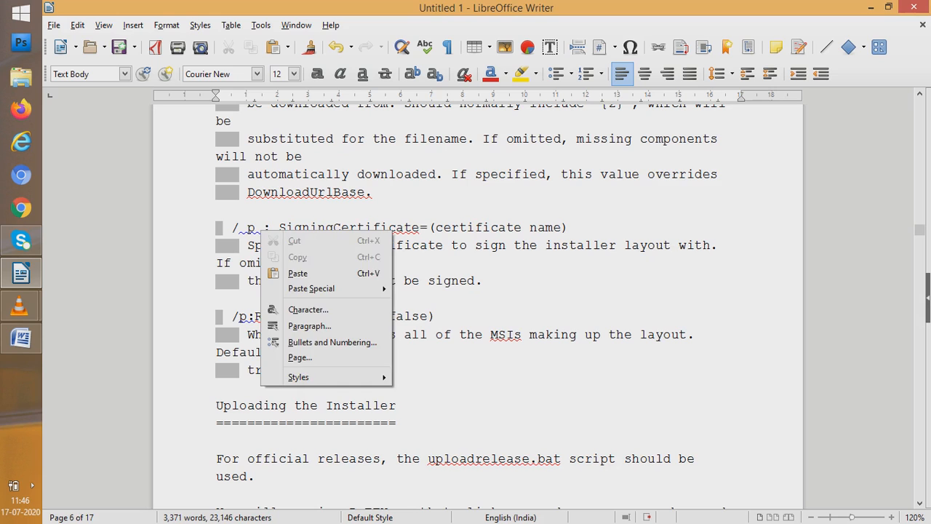
{"action": "left_click", "coordinate": [262, 228]}
{"action": "right_click", "coordinate": [253, 228]}
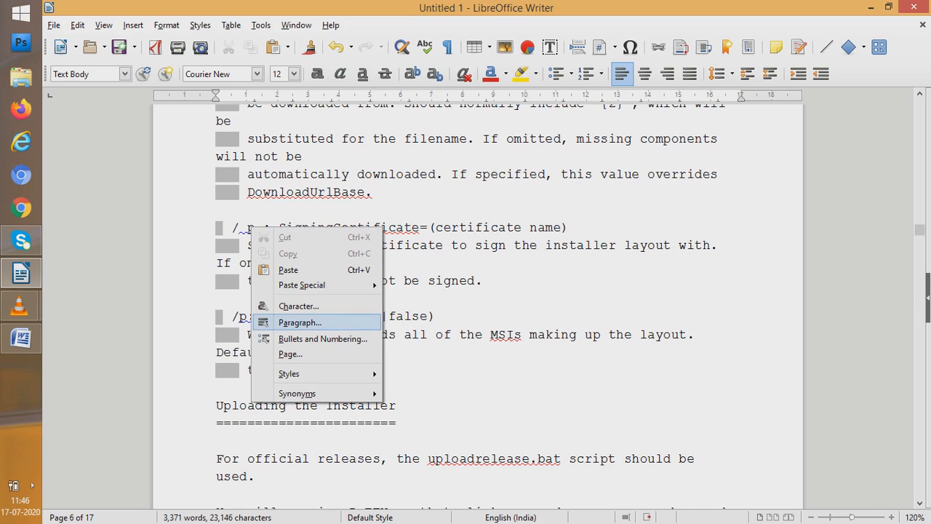
{"action": "key", "text": "Escape"}
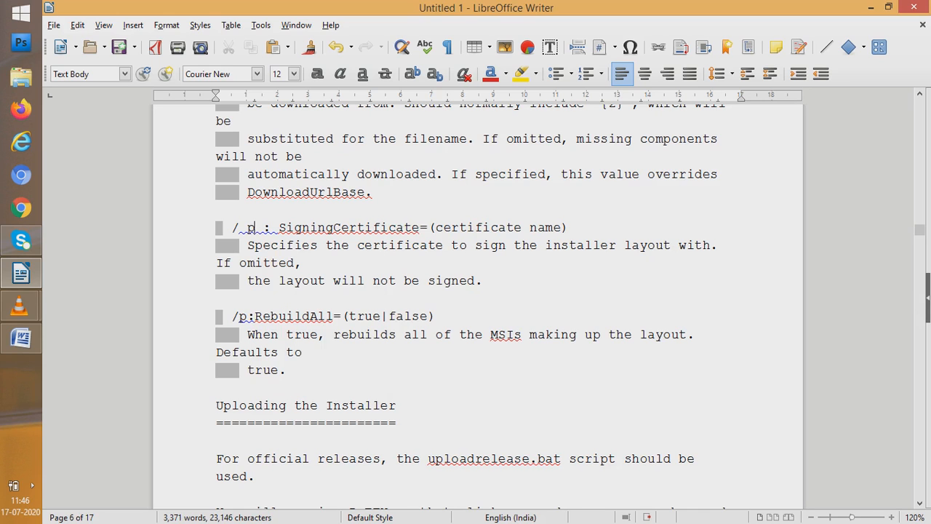
Delete the "p" and the added spaces so that the line starts with "/:SigningCertificate"
{"action": "left_click", "coordinate": [279, 228]}
{"action": "key", "text": "BackSpace"}
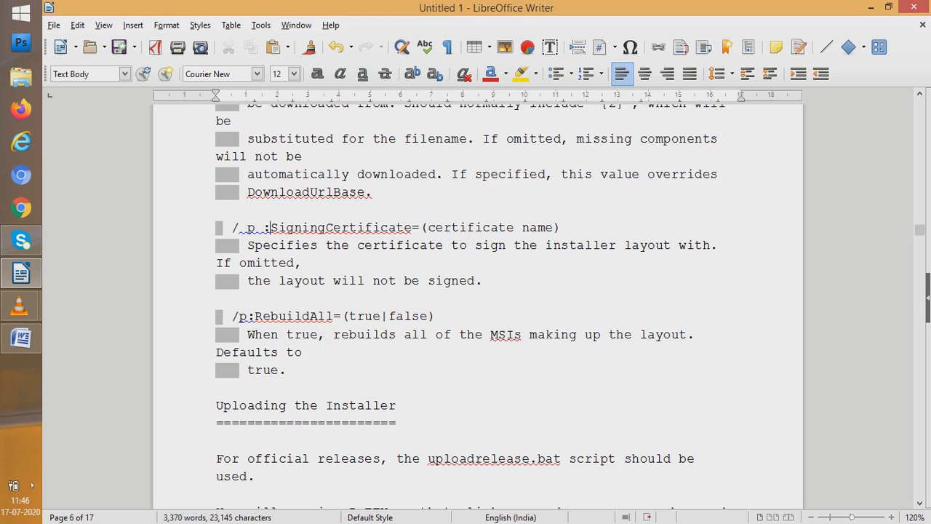
{"action": "key", "text": "BackSpace"}
{"action": "key", "text": "BackSpace"}
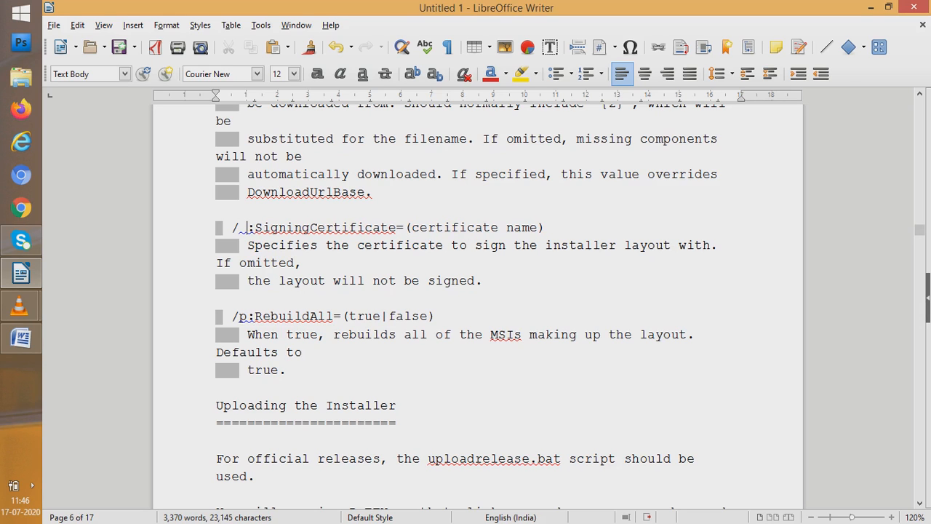
{"action": "key", "text": "BackSpace"}
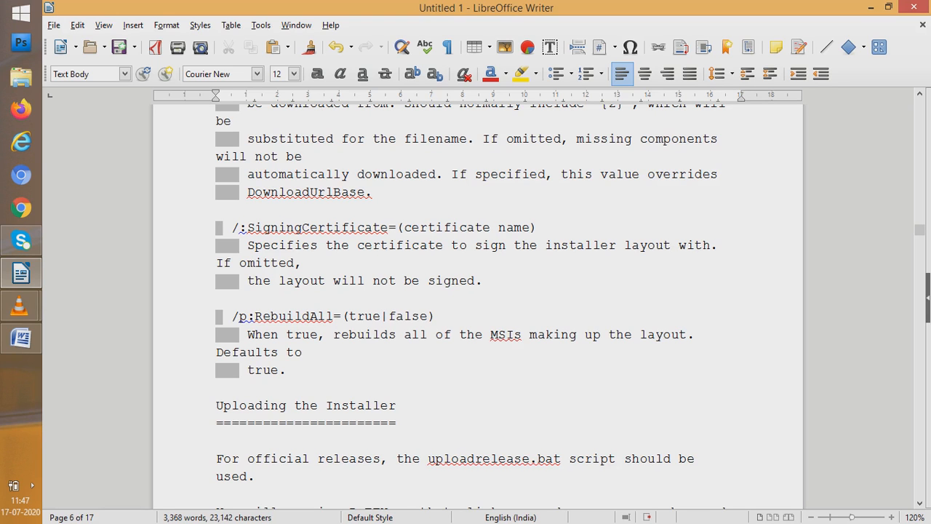
Turn off Automatic Spell Checking for the document
{"action": "key", "text": "alt+t"}
{"action": "key", "text": "Down"}
{"action": "key", "text": "Down"}
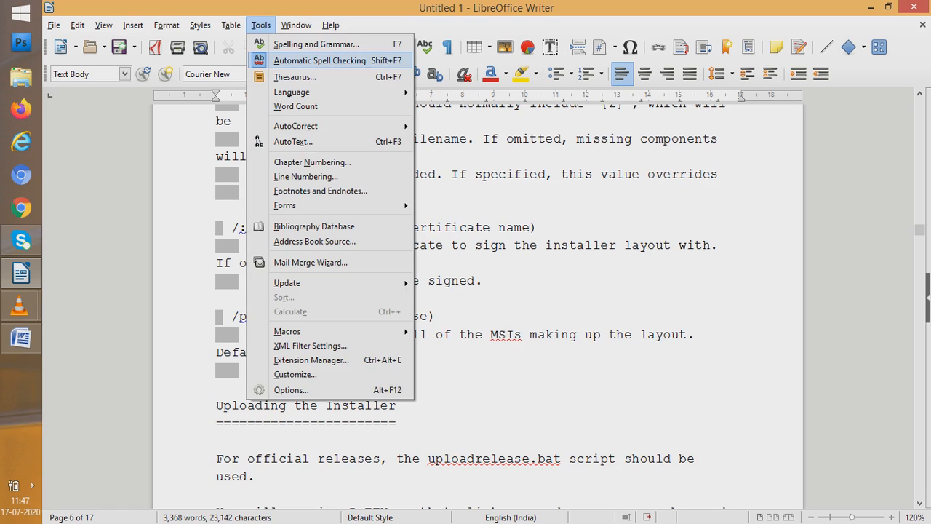
{"action": "key", "text": "Return"}
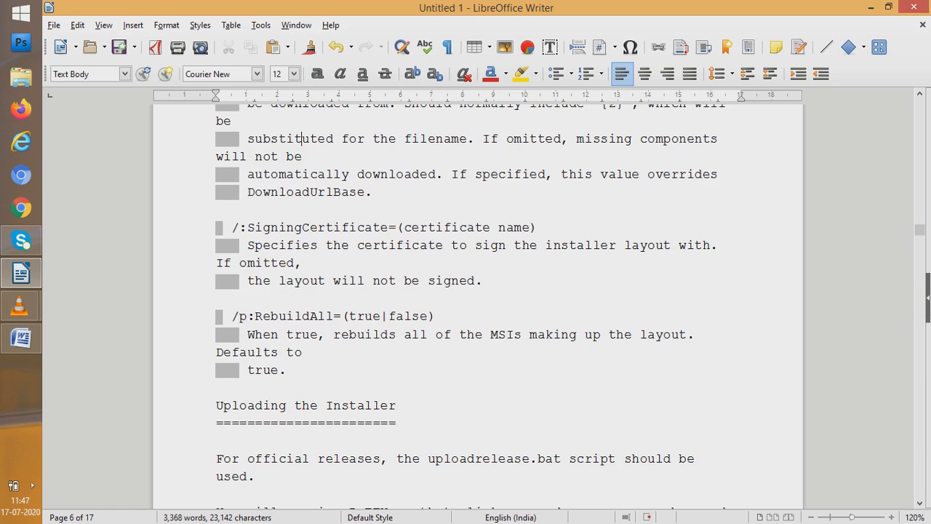
Return to the start of the document and turn Automatic Spell Checking back on
{"action": "left_click_drag", "start_coordinate": [919, 230], "coordinate": [919, 104]}
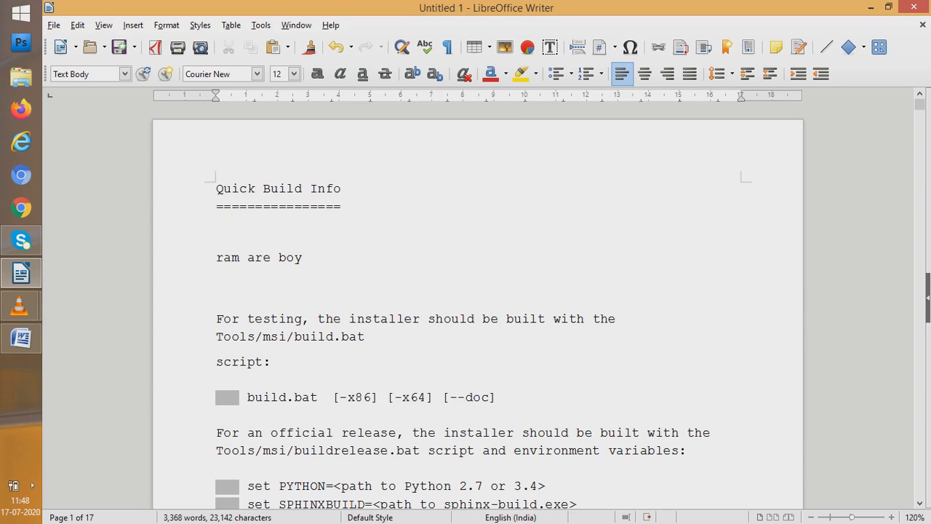
{"action": "key", "text": "alt+t"}
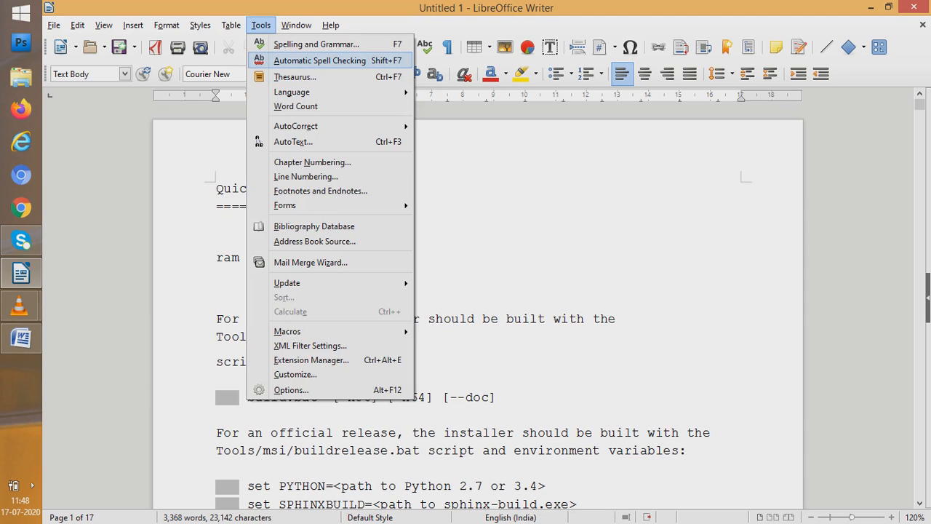
{"action": "key", "text": "Return"}
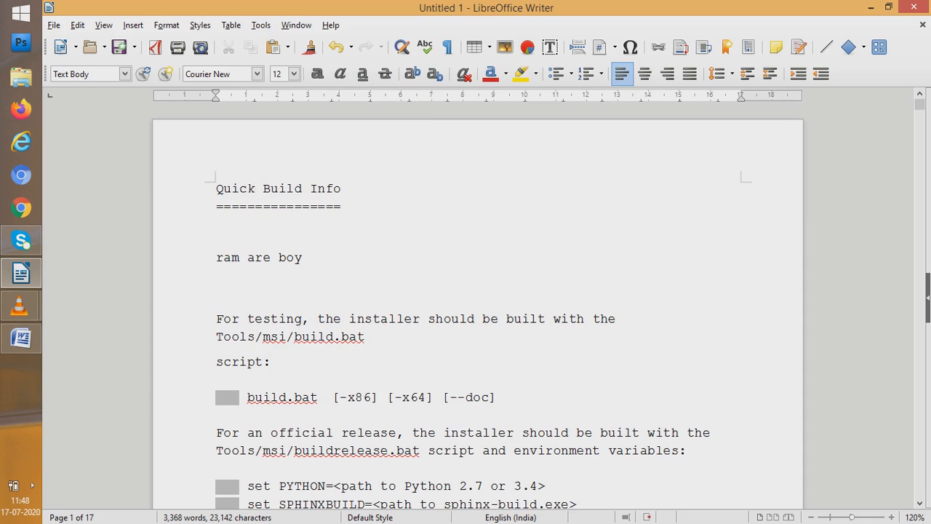
Turn Automatic Spell Checking off once more with the first page in view
{"action": "key", "text": "alt+t"}
{"action": "key", "text": "Down"}
{"action": "key", "text": "Down"}
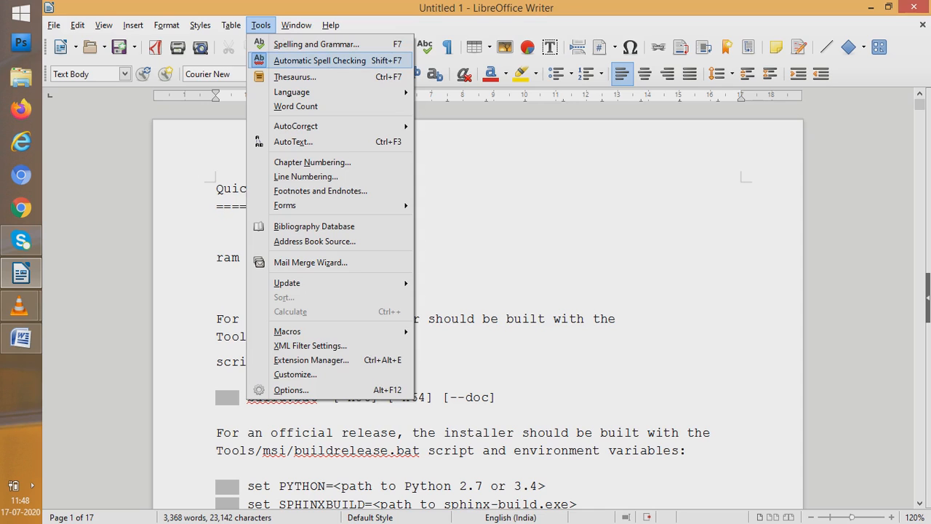
{"action": "key", "text": "Return"}
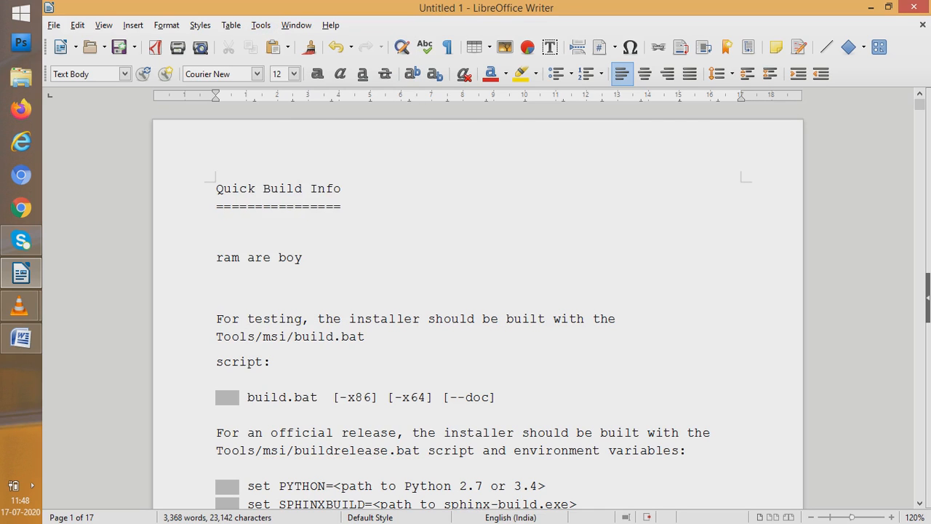
Re-enable Automatic Spell Checking so that misspelled words are underlined again
{"action": "key", "text": "alt+t"}
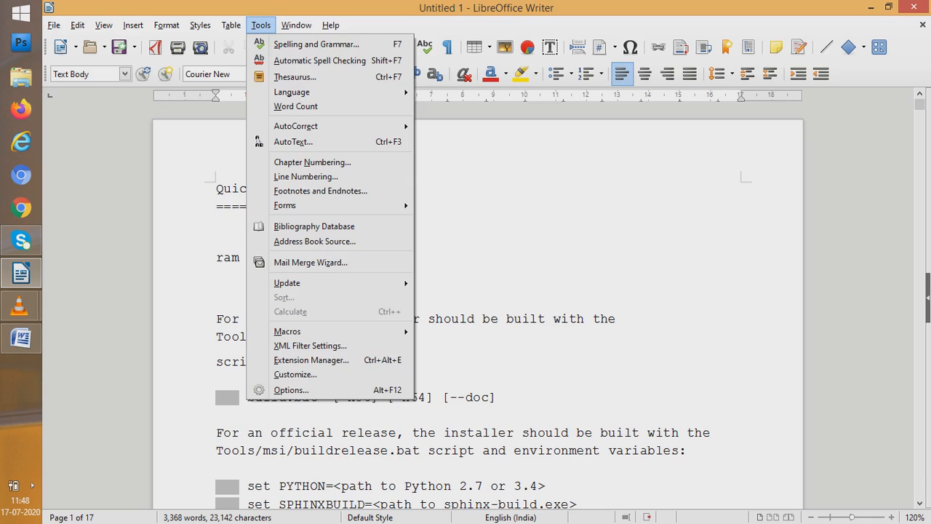
{"action": "key", "text": "Down"}
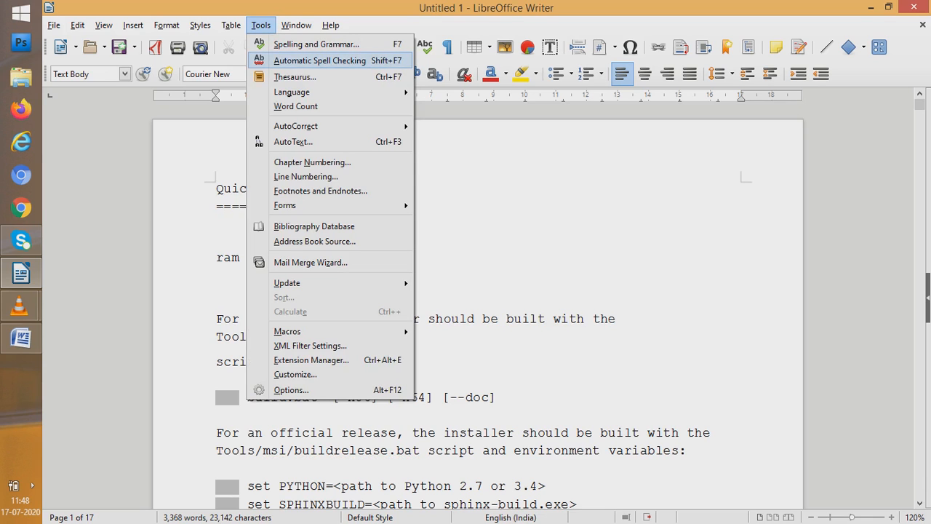
{"action": "key", "text": "Return"}
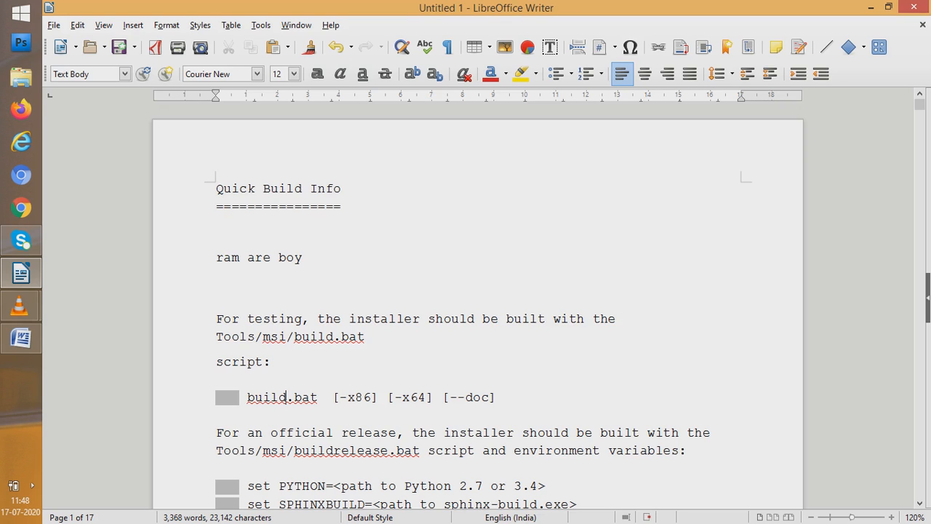
View the spelling suggestions for "build.bat" in the indented command line, without choosing one
{"action": "right_click", "coordinate": [248, 397]}
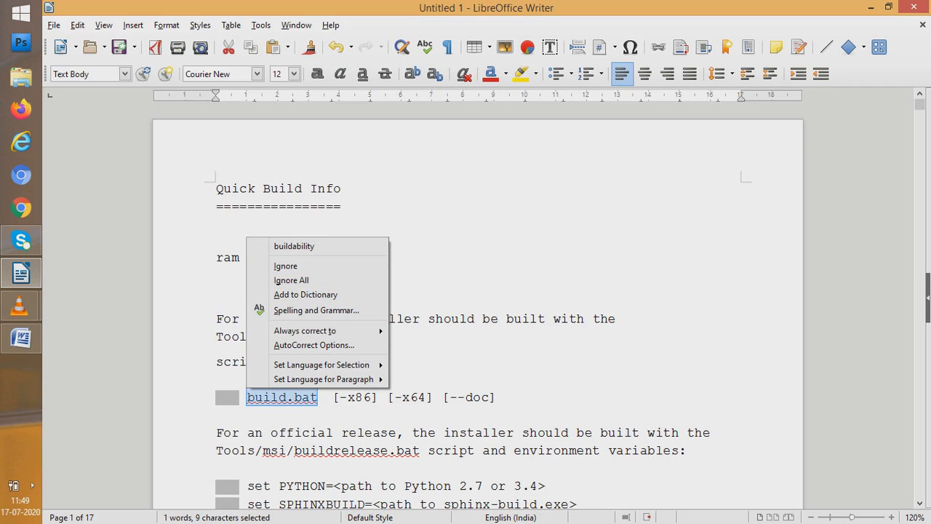
{"action": "left_click", "coordinate": [286, 397]}
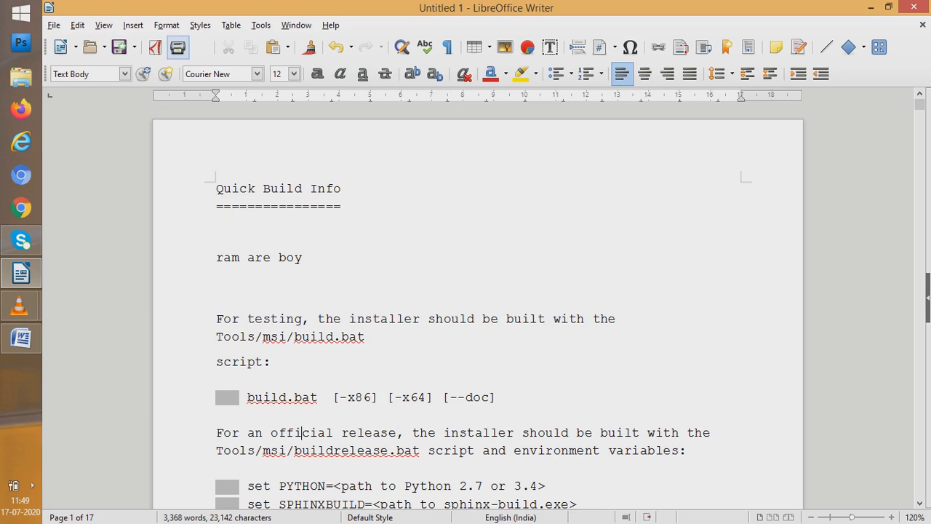
Look up "official" in the Thesaurus, follow the alternative "authoritative", and replace the word with "important"
{"action": "left_click", "coordinate": [261, 26]}
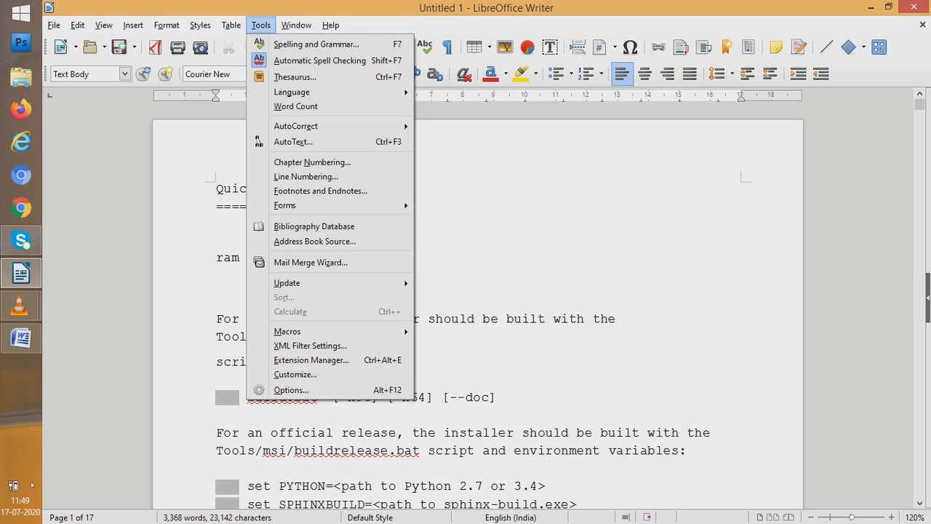
{"action": "key", "text": "Right"}
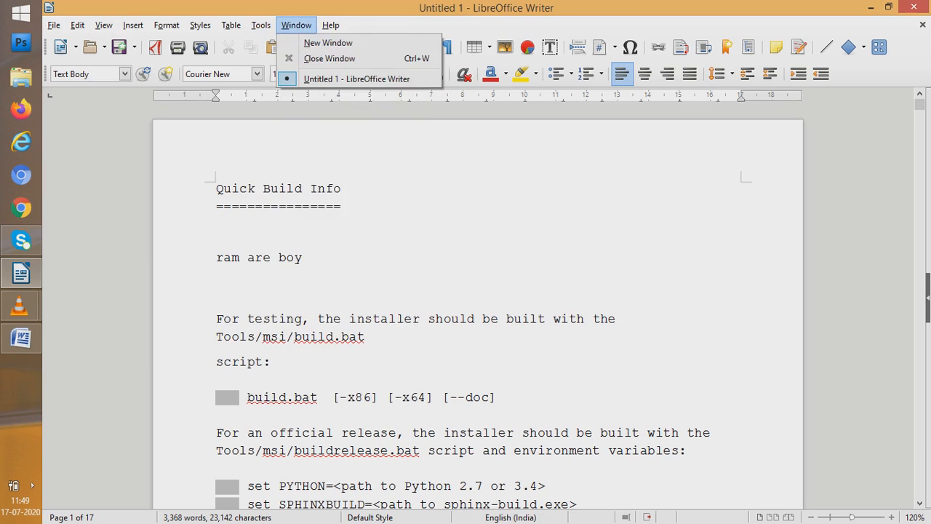
{"action": "key", "text": "Down"}
{"action": "key", "text": "Left"}
{"action": "key", "text": "Down"}
{"action": "key", "text": "Down"}
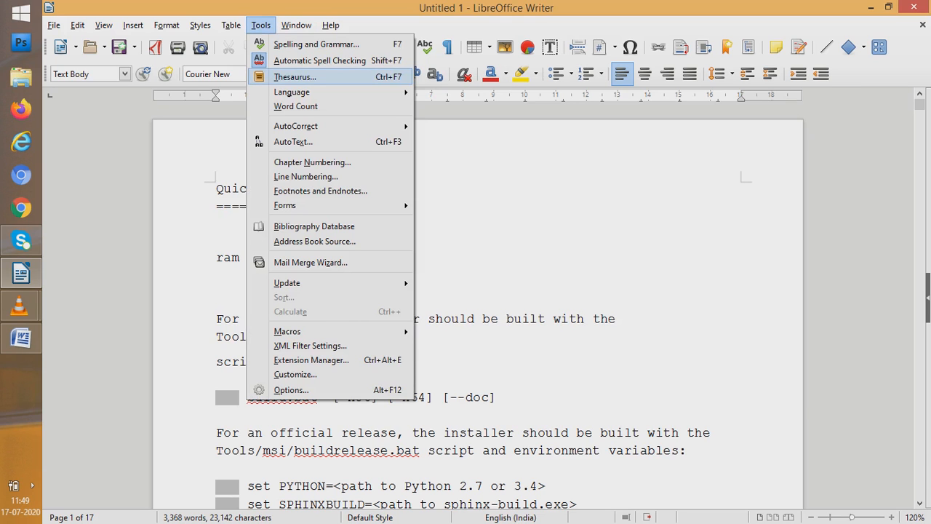
{"action": "key", "text": "Return"}
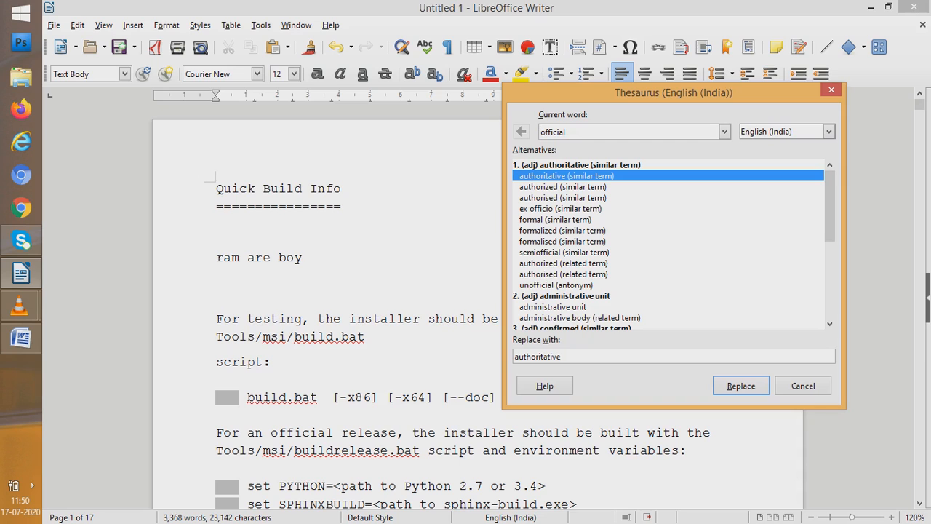
{"action": "left_click", "coordinate": [557, 285]}
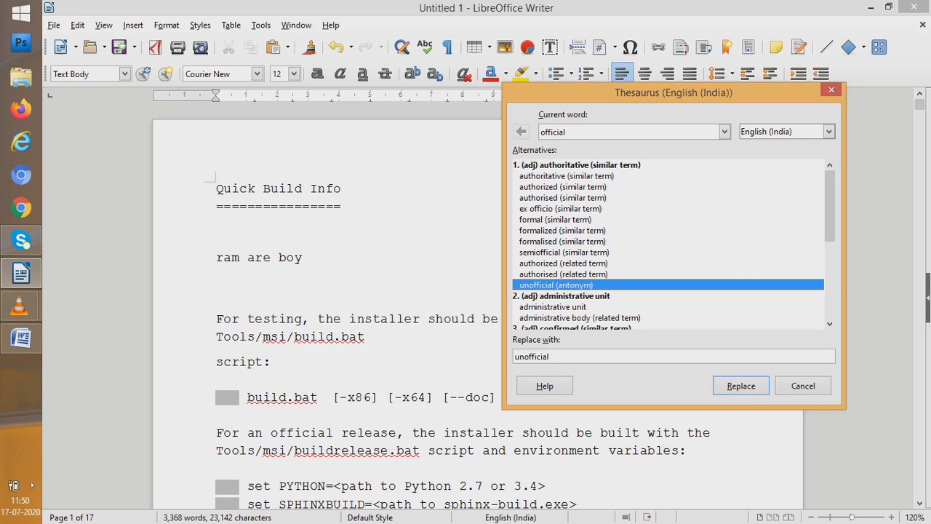
{"action": "left_click", "coordinate": [555, 219]}
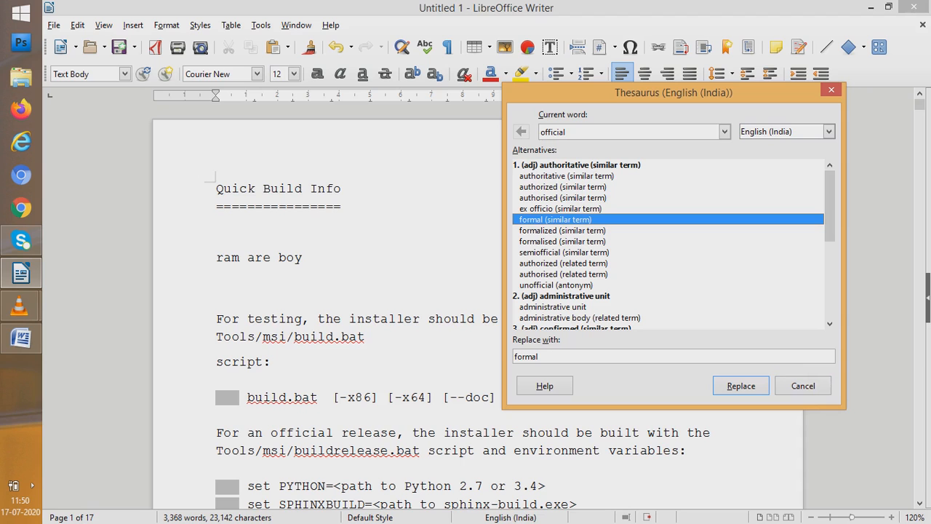
{"action": "double_click", "coordinate": [566, 176]}
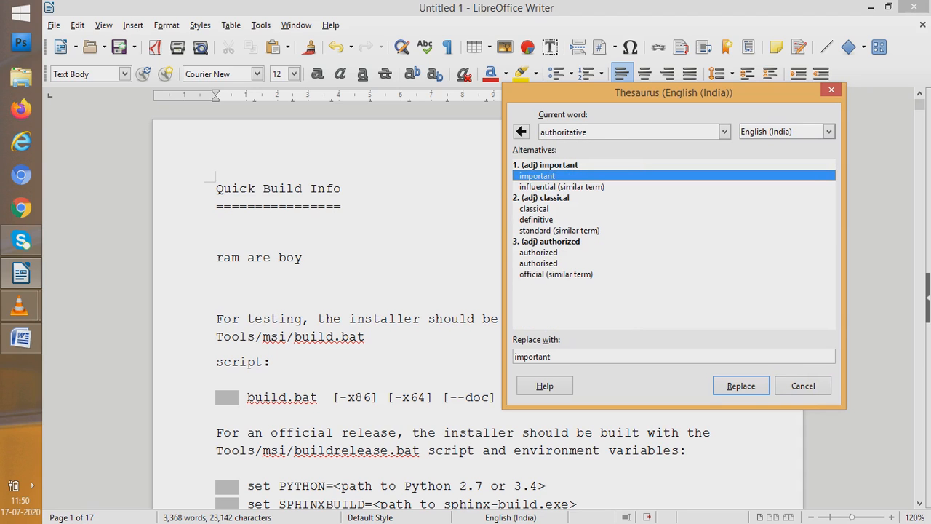
{"action": "left_click", "coordinate": [740, 386]}
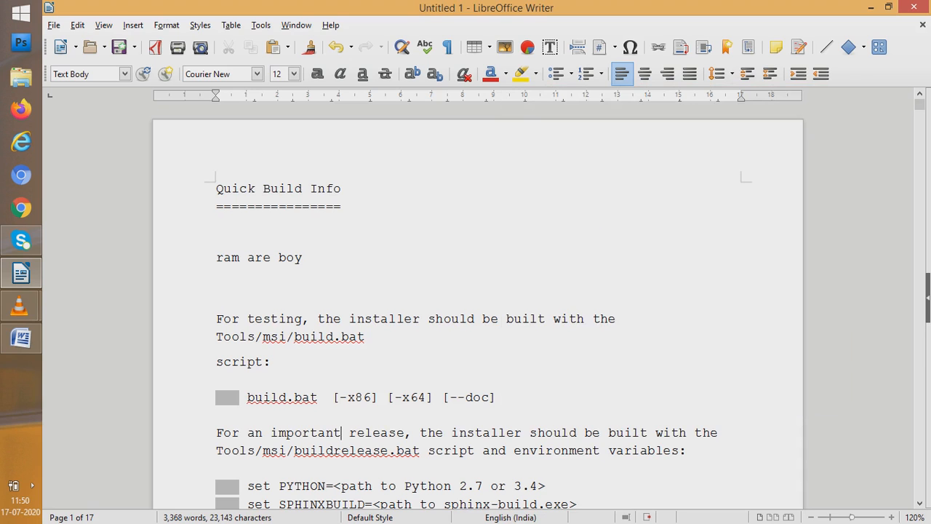
Look up "important" in the Thesaurus and close it without replacing the word
{"action": "right_click", "coordinate": [302, 256]}
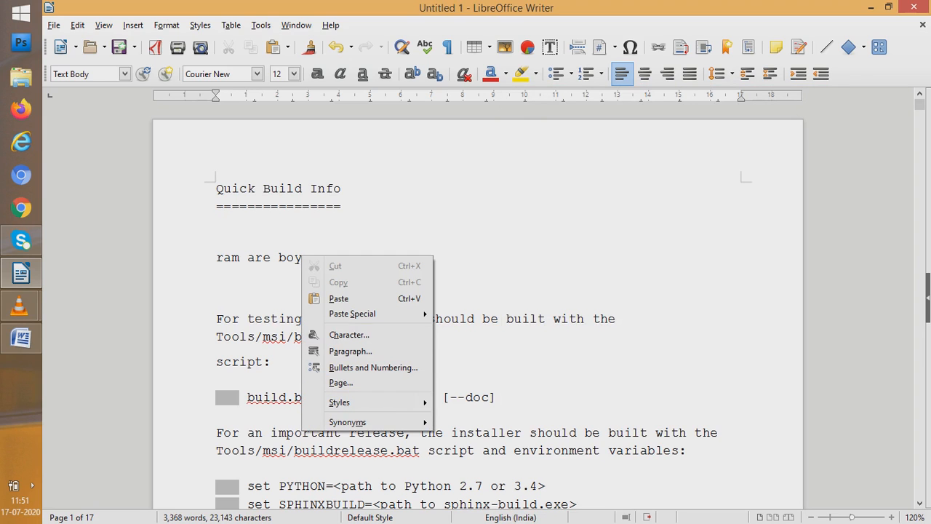
{"action": "left_click", "coordinate": [302, 432]}
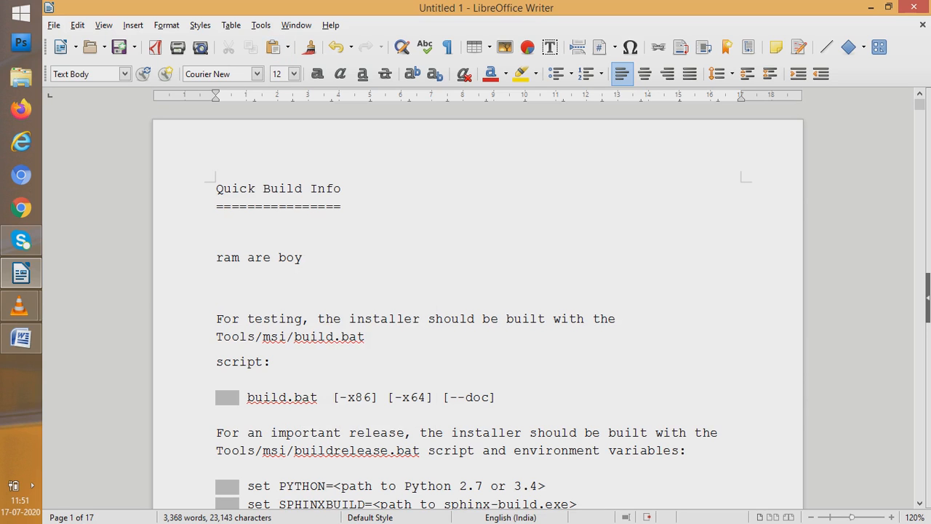
{"action": "key", "text": "alt+t"}
{"action": "key", "text": "Down"}
{"action": "key", "text": "Down"}
{"action": "key", "text": "Down"}
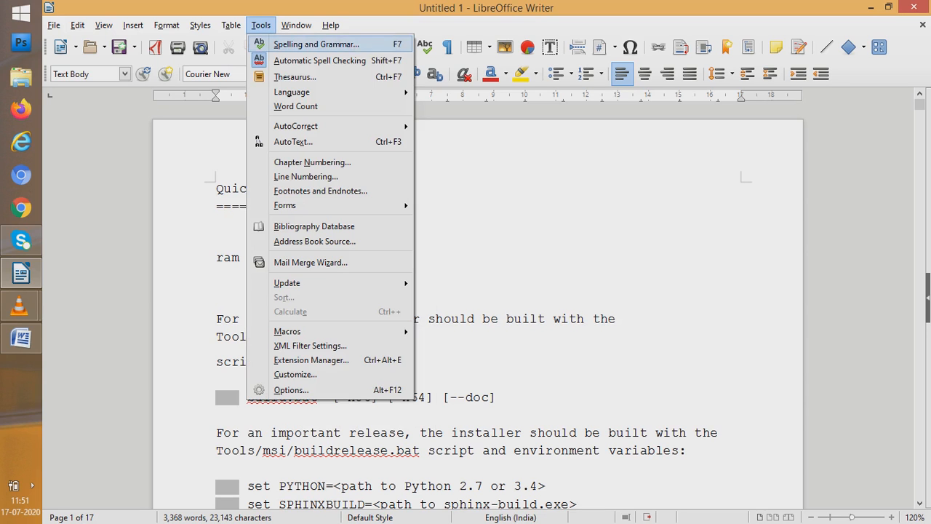
{"action": "key", "text": "Return"}
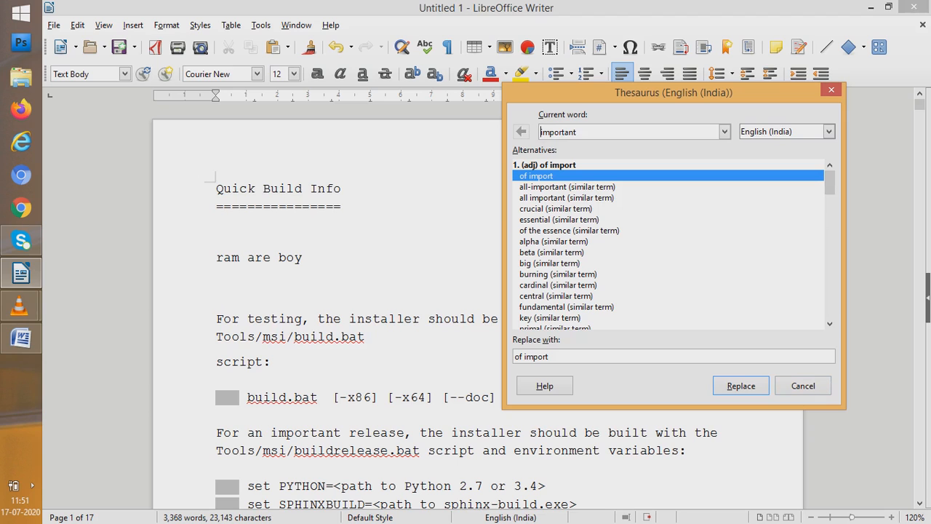
{"action": "key", "text": "Escape"}
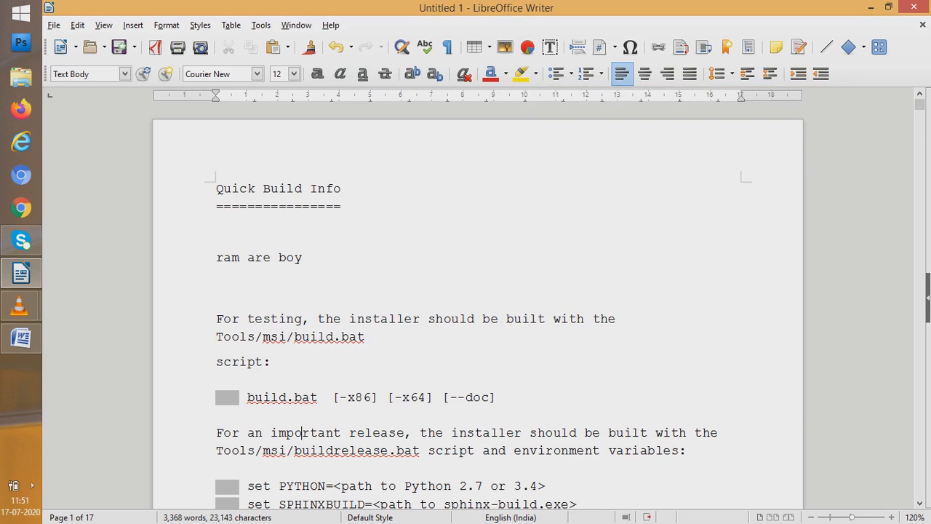
Undo the replacement of "official" and replace the word with the Thesaurus alternative "authoritative"
{"action": "key", "text": "ctrl+z"}
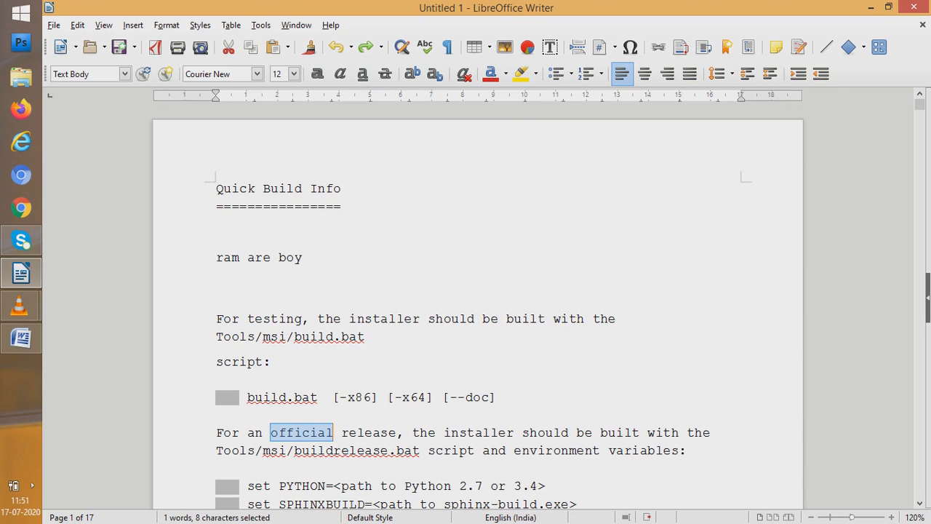
{"action": "left_click", "coordinate": [260, 26]}
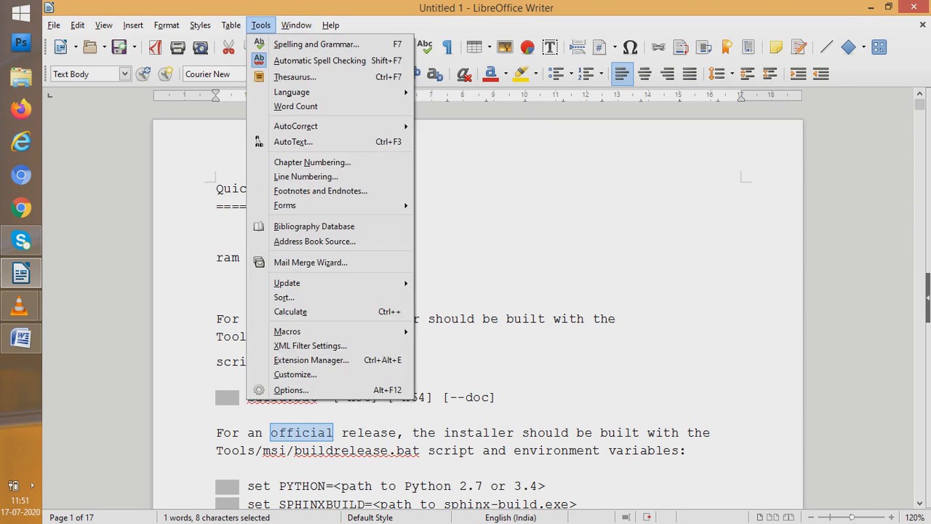
{"action": "key", "text": "Return"}
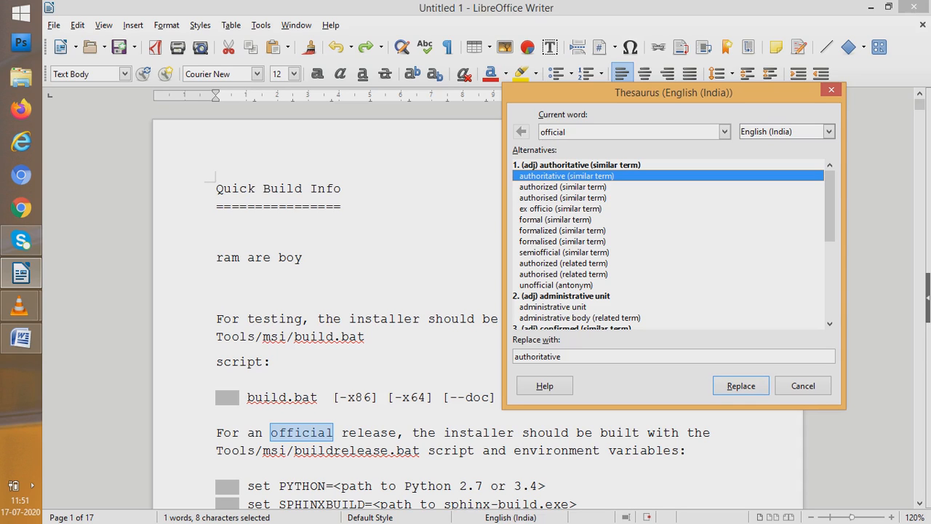
{"action": "left_click", "coordinate": [741, 386]}
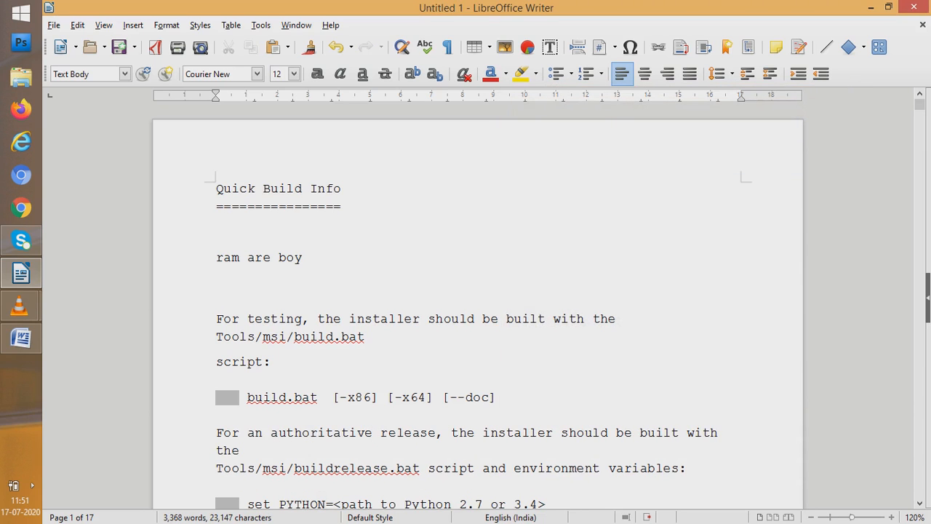
{"action": "left_click", "coordinate": [333, 434]}
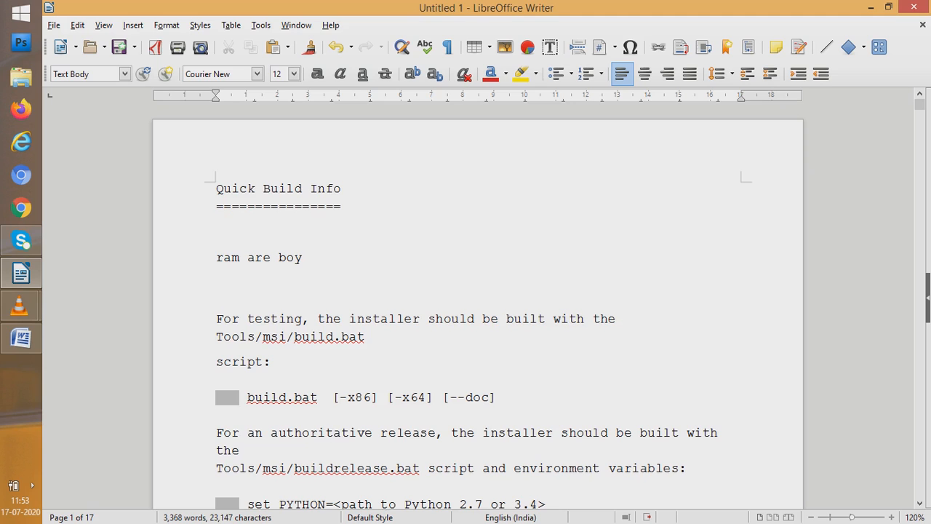
Add the flagged word "build.bat" after "Tools/msi/" in the testing sentence to the dictionary
{"action": "left_click", "coordinate": [341, 336]}
{"action": "right_click", "coordinate": [294, 343]}
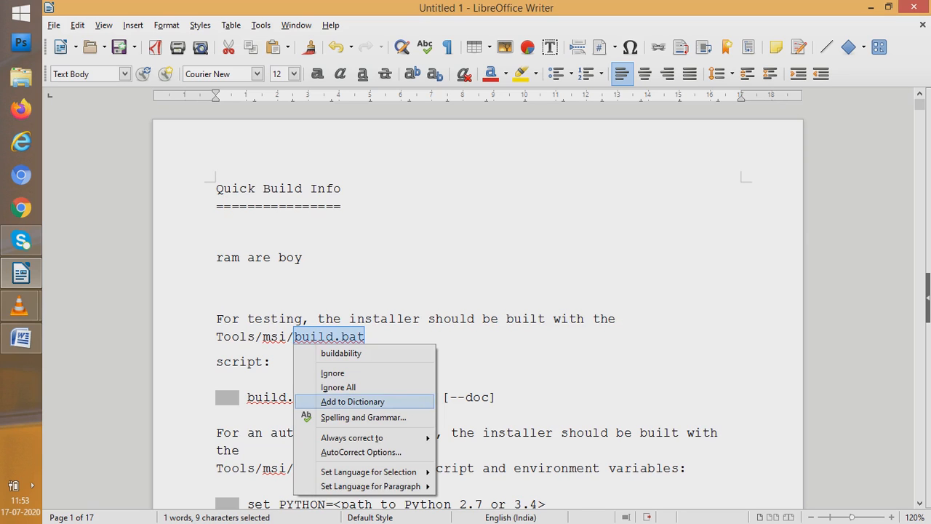
{"action": "key", "text": "Escape"}
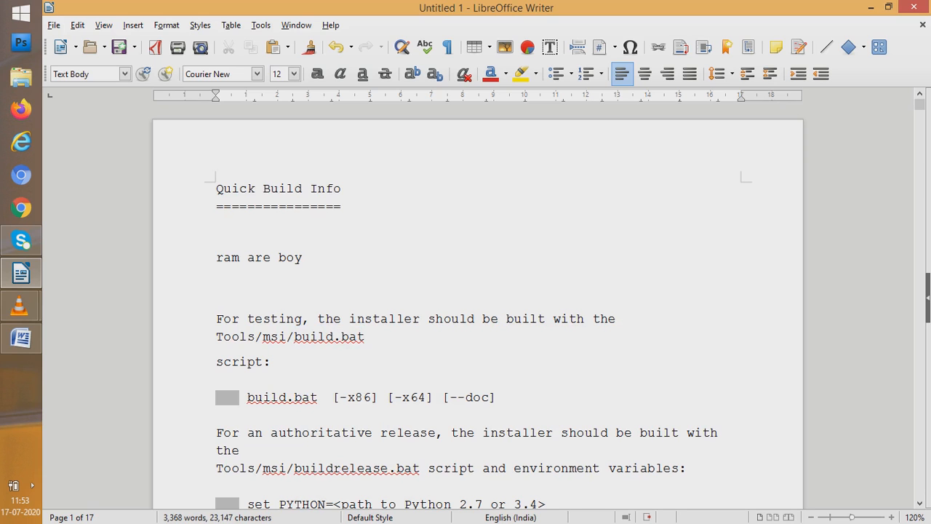
Turn automatic spell checking off and back on
{"action": "left_click", "coordinate": [260, 26]}
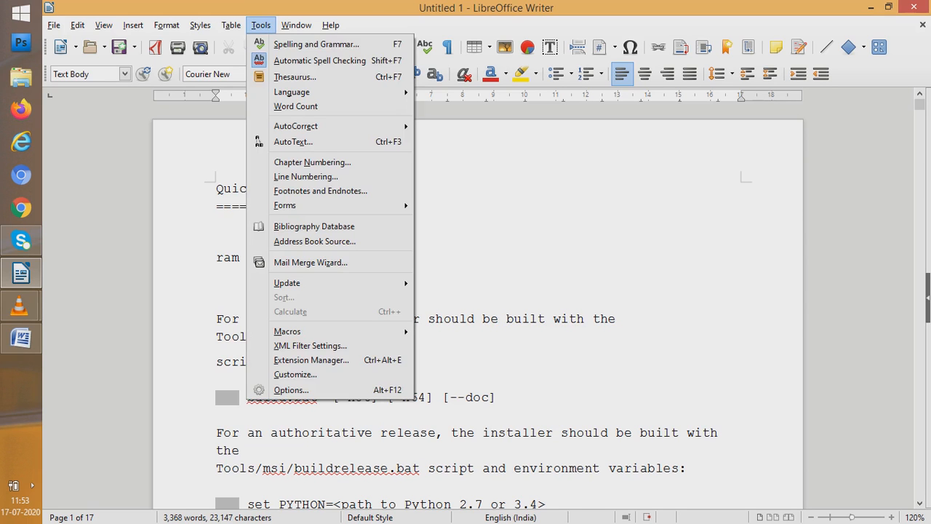
{"action": "left_click", "coordinate": [320, 60]}
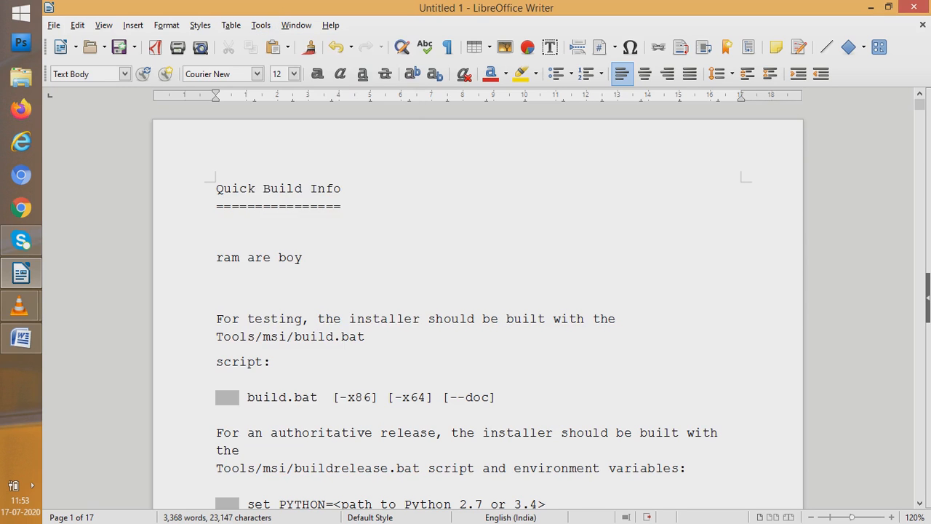
{"action": "left_click", "coordinate": [260, 26]}
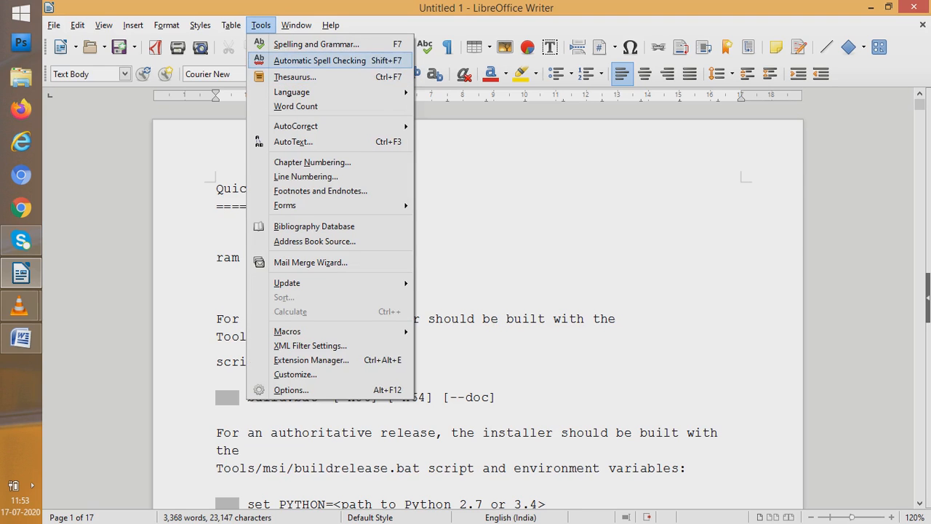
{"action": "key", "text": "Return"}
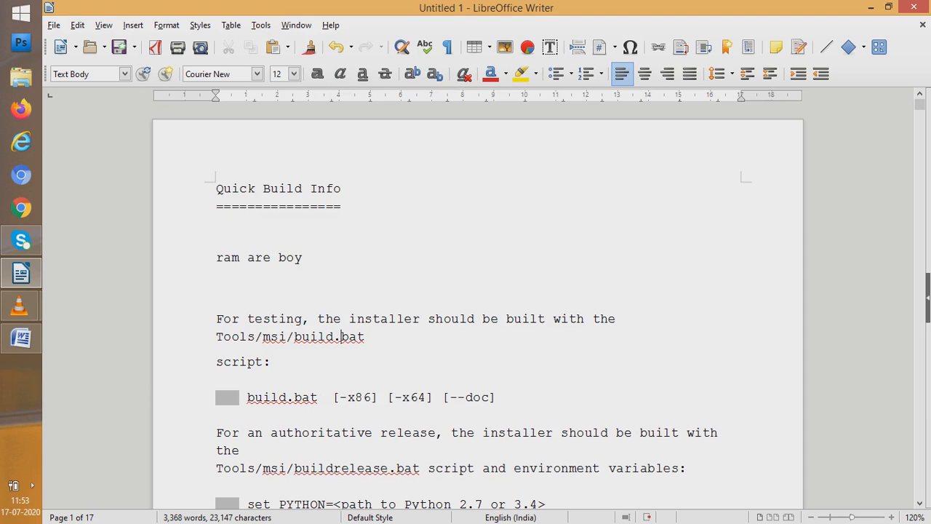
Insert a space between "Tools/msi/" and "build.bat" in the testing sentence and check the word for spelling suggestions
{"action": "key", "text": "ctrl+Left"}
{"action": "key", "text": "ctrl+Left"}
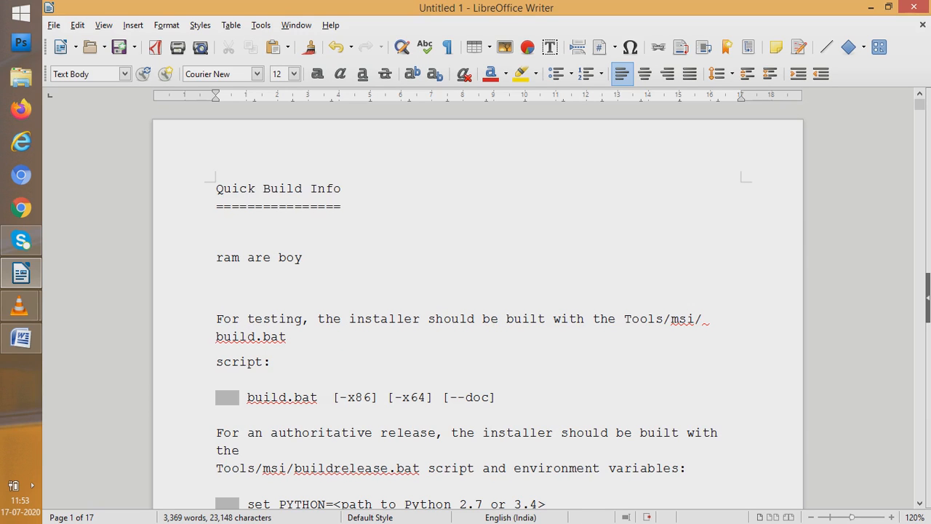
{"action": "right_click", "coordinate": [247, 337]}
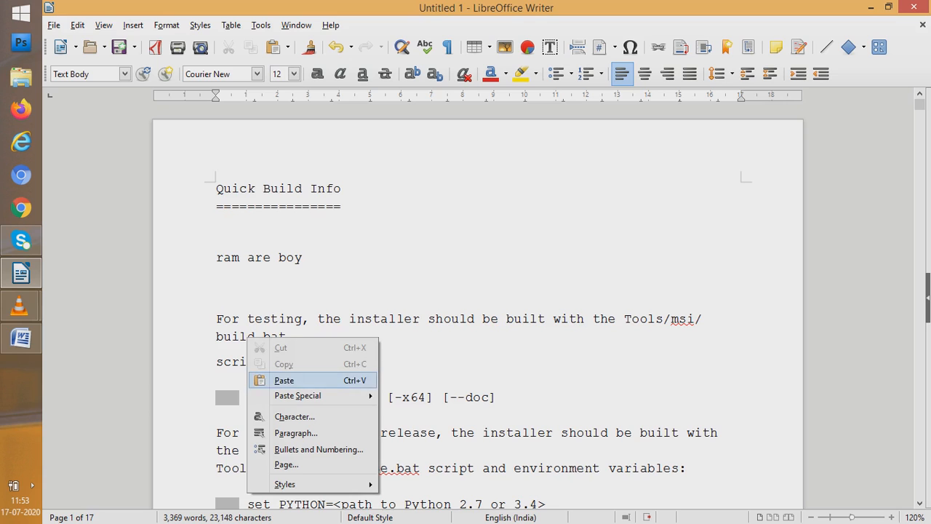
{"action": "key", "text": "Escape"}
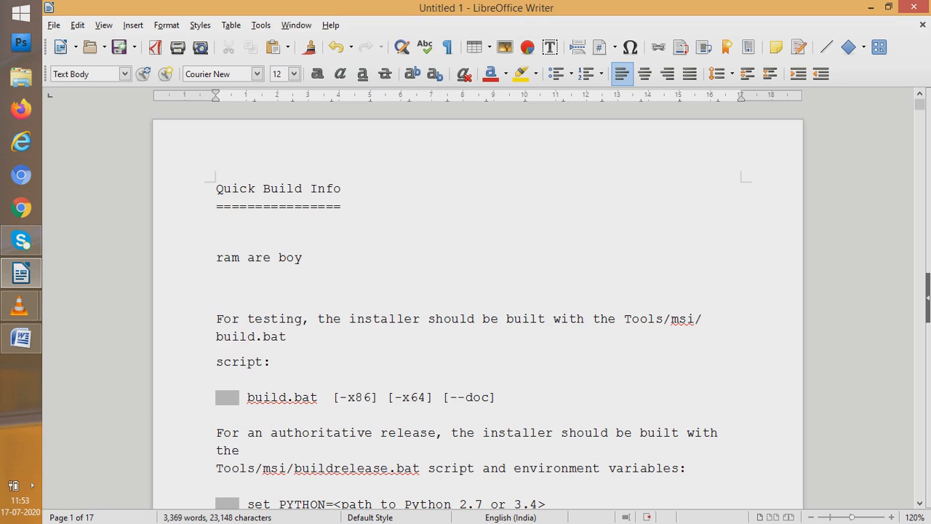
Check the "build.bat" in the indented command line for spelling suggestions, without applying any option
{"action": "left_click_drag", "start_coordinate": [248, 337], "coordinate": [271, 362]}
{"action": "left_click", "coordinate": [271, 361]}
{"action": "key", "text": "shift+Down"}
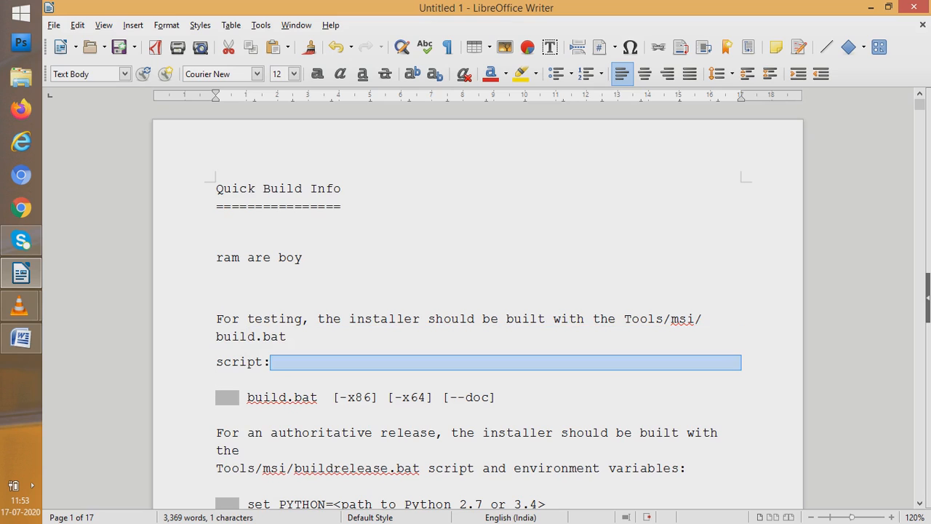
{"action": "left_click", "coordinate": [294, 337]}
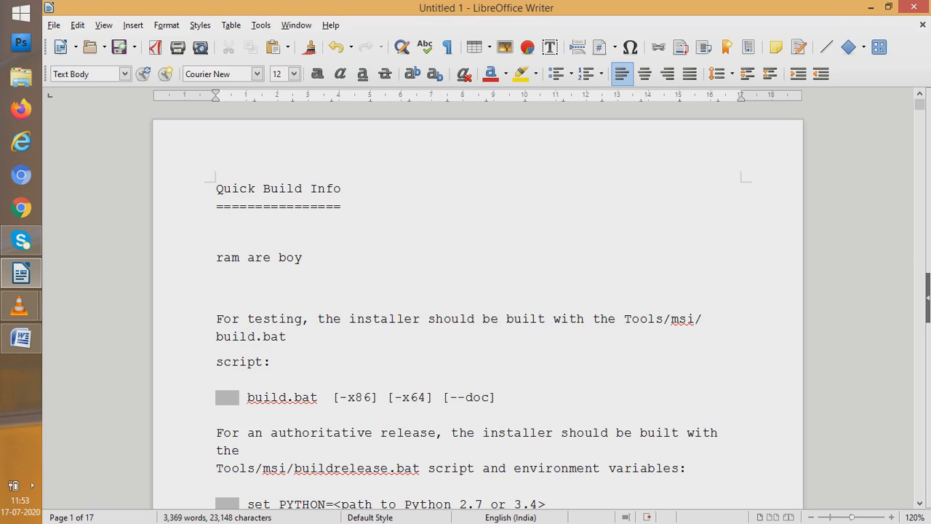
{"action": "left_click", "coordinate": [286, 397]}
{"action": "right_click", "coordinate": [286, 397]}
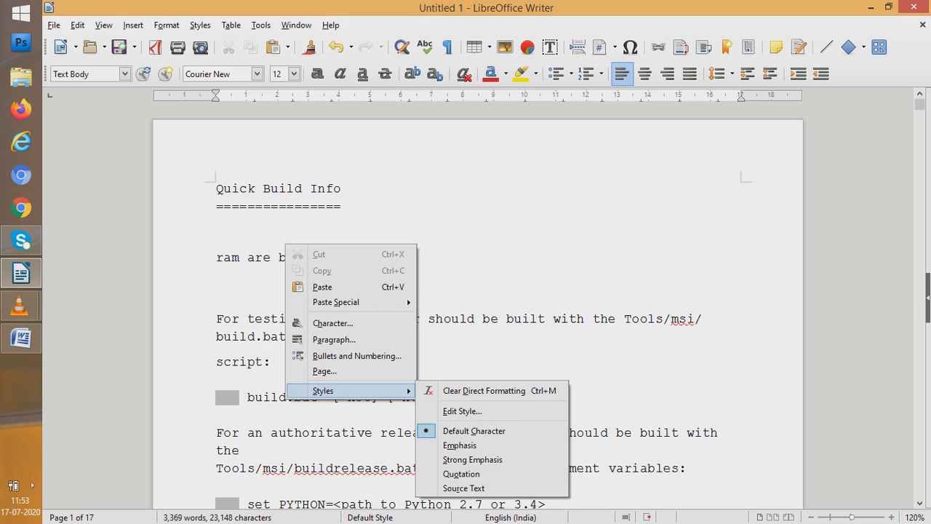
{"action": "key", "text": "Escape"}
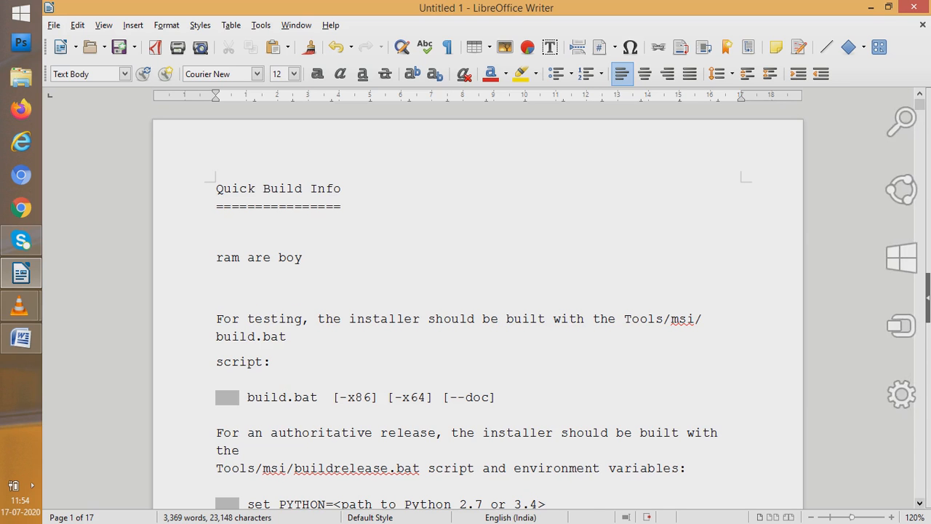
Add the word "build.bat" after the "Overview" heading
{"action": "scroll", "coordinate": [477, 308], "scroll_direction": "down", "scroll_amount": 2}
{"action": "scroll", "coordinate": [477, 309], "scroll_direction": "down", "scroll_amount": 5}
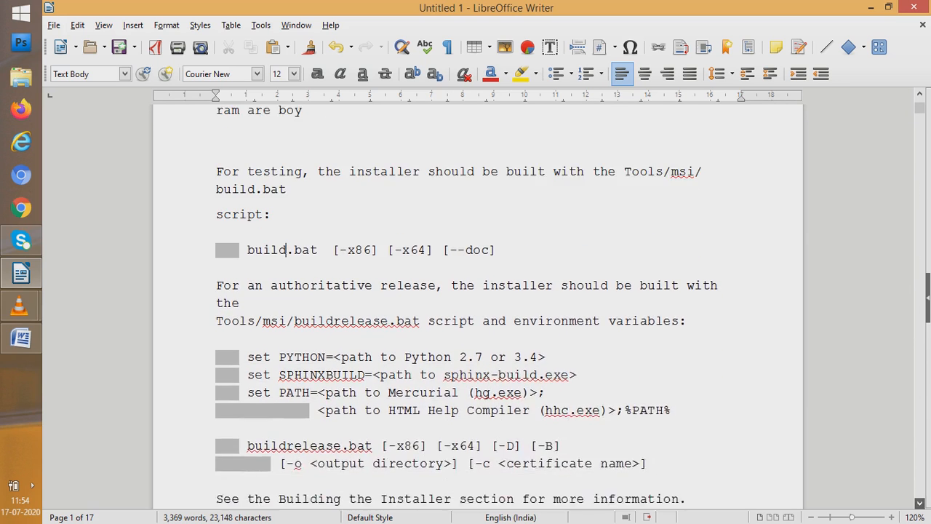
{"action": "scroll", "coordinate": [477, 309], "scroll_direction": "down", "scroll_amount": 4}
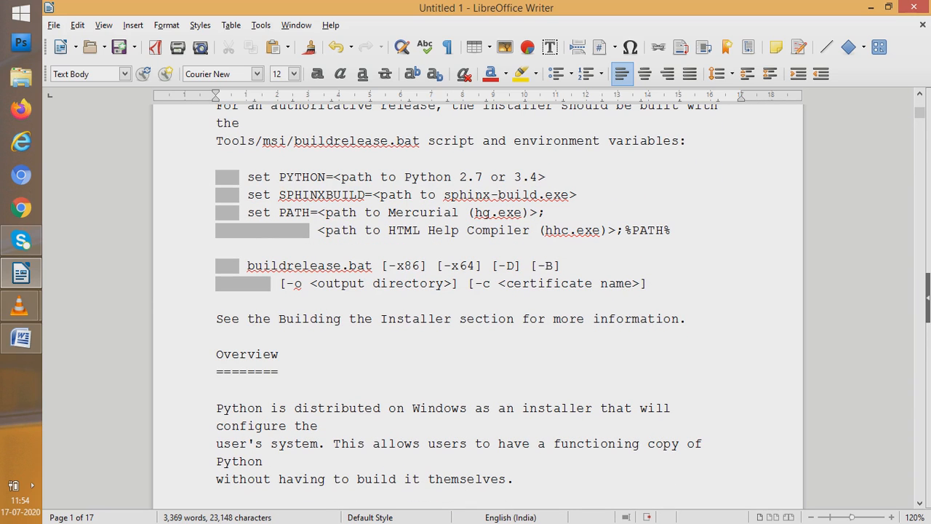
{"action": "left_click", "coordinate": [278, 355]}
{"action": "type", "text": "build"}
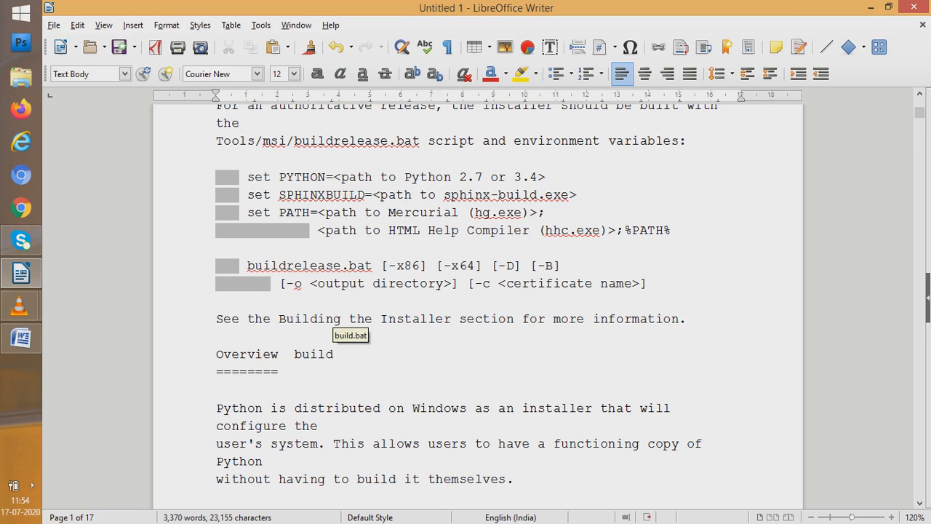
{"action": "key", "text": "Escape"}
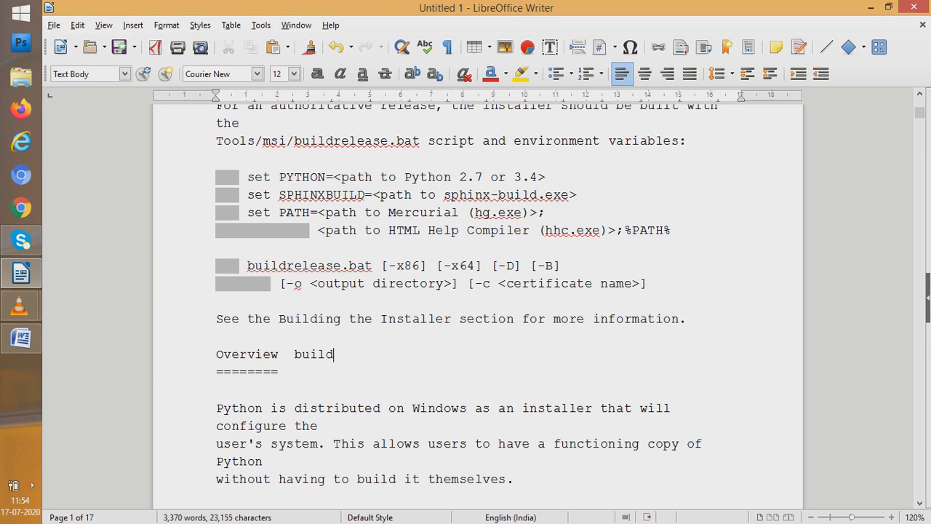
{"action": "type", "text": ".bat"}
{"action": "left_click_drag", "start_coordinate": [919, 112], "coordinate": [919, 104]}
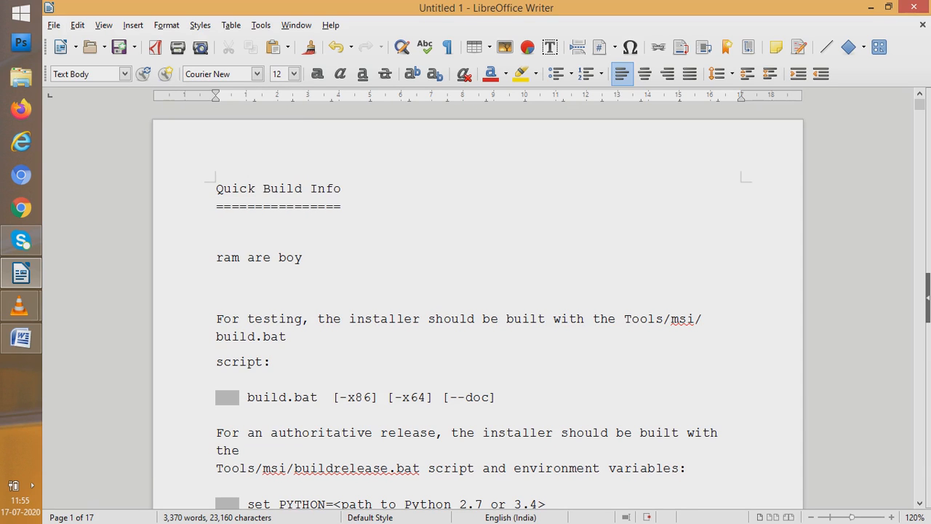
{"action": "key", "text": "alt+o"}
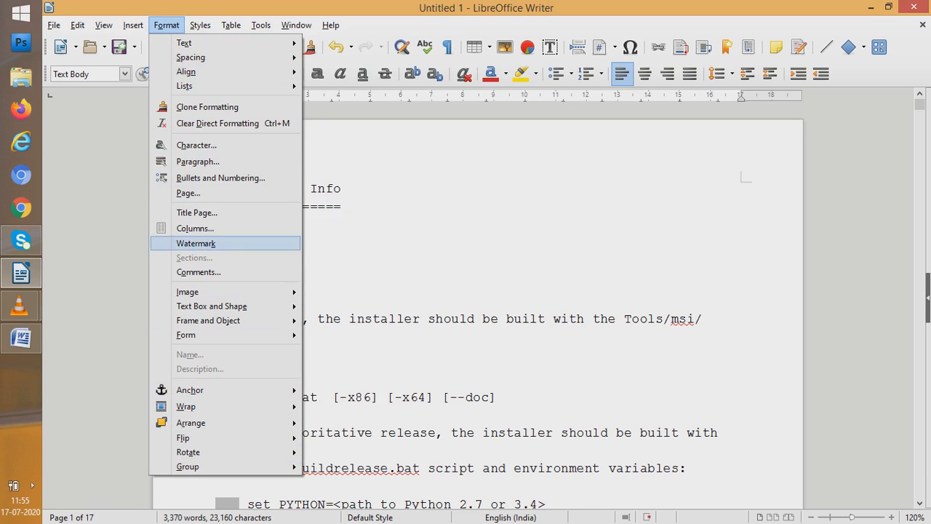
{"action": "key", "text": "Escape"}
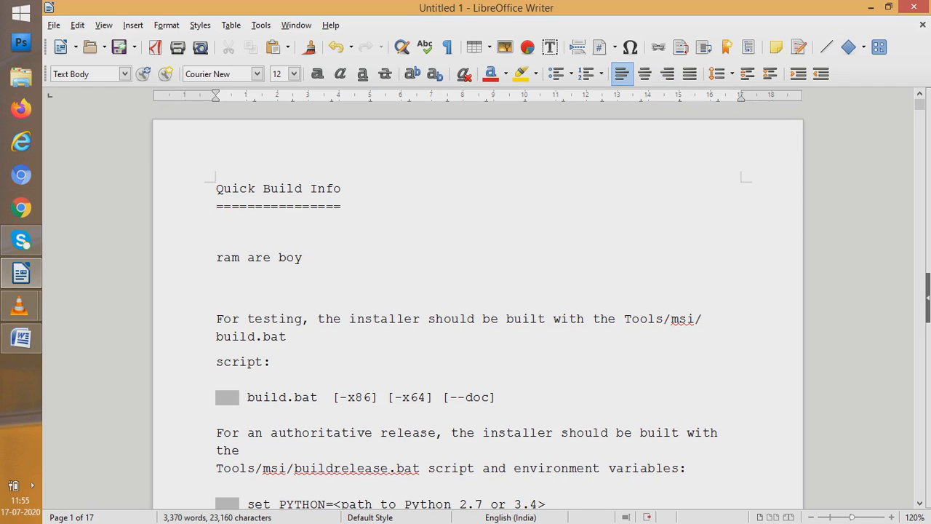
{"action": "right_click", "coordinate": [268, 317]}
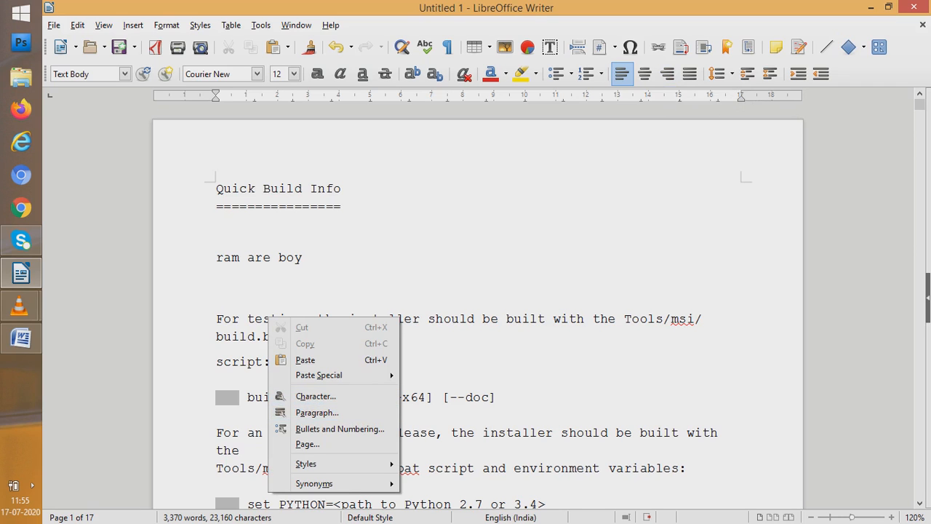
{"action": "key", "text": "Escape"}
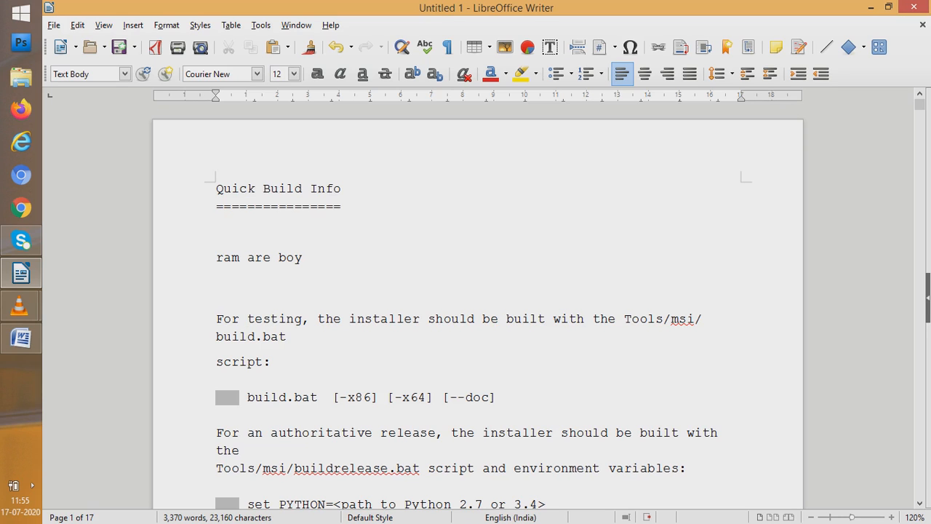
Make the word "testing" in the first sentence bold, and undo the bold formatting
{"action": "left_click_drag", "start_coordinate": [247, 318], "coordinate": [303, 319]}
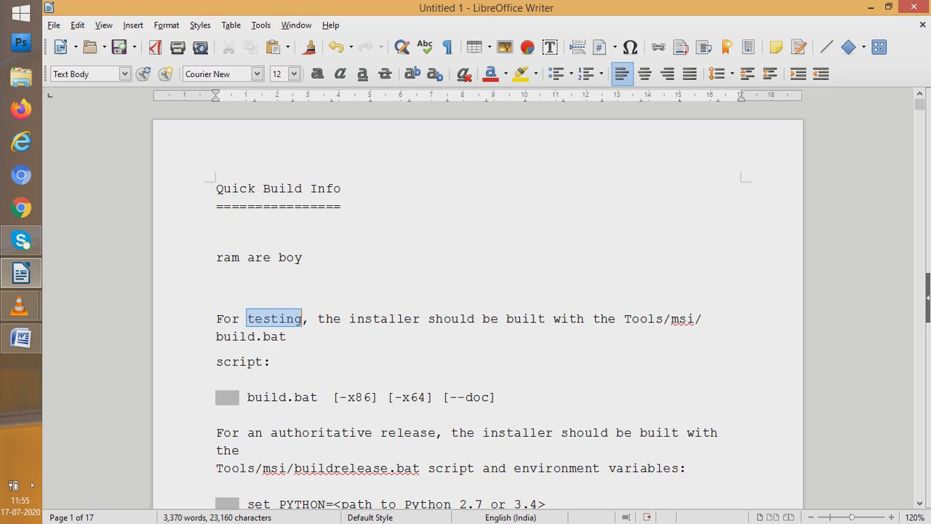
{"action": "key", "text": "ctrl+b"}
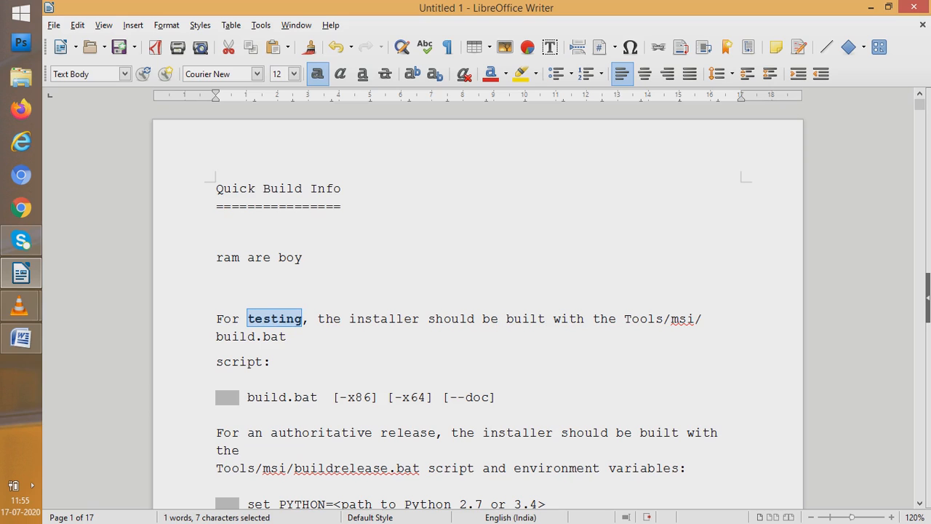
{"action": "key", "text": "ctrl+z"}
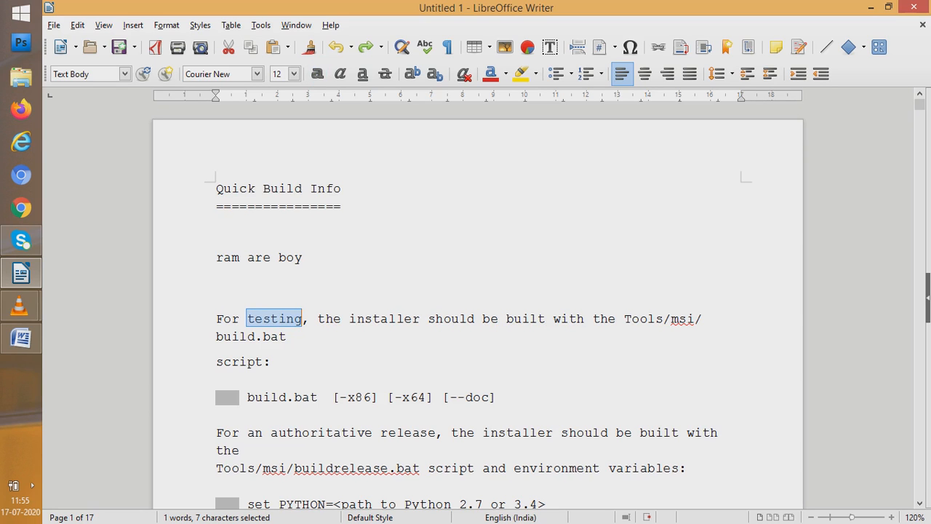
{"action": "left_click", "coordinate": [333, 318]}
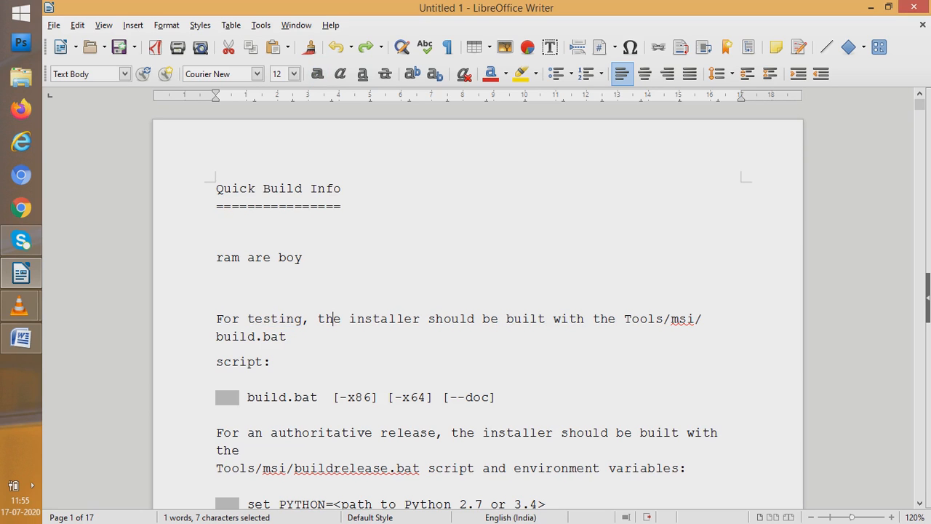
Switch to Microsoft Word to show the README source, select its entire text, and return to LibreOffice Writer
{"action": "key", "text": "super+c"}
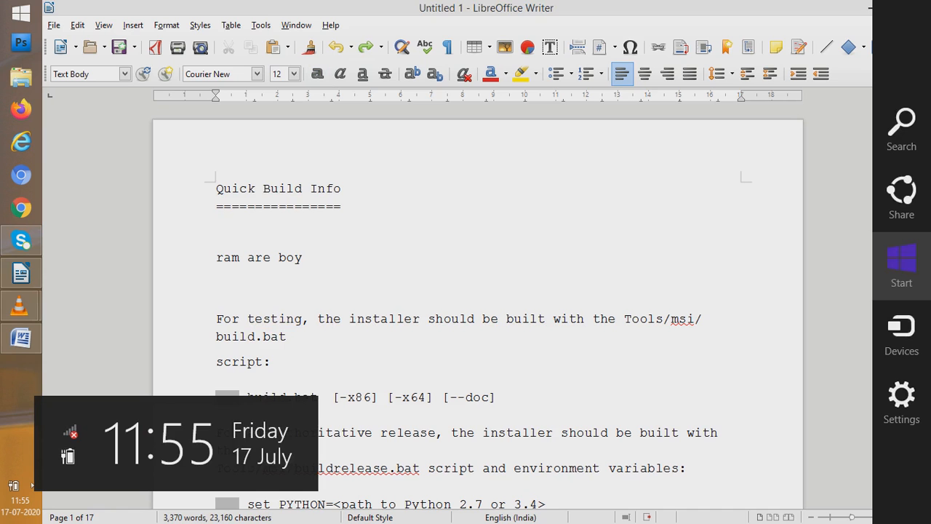
{"action": "left_click", "coordinate": [20, 338]}
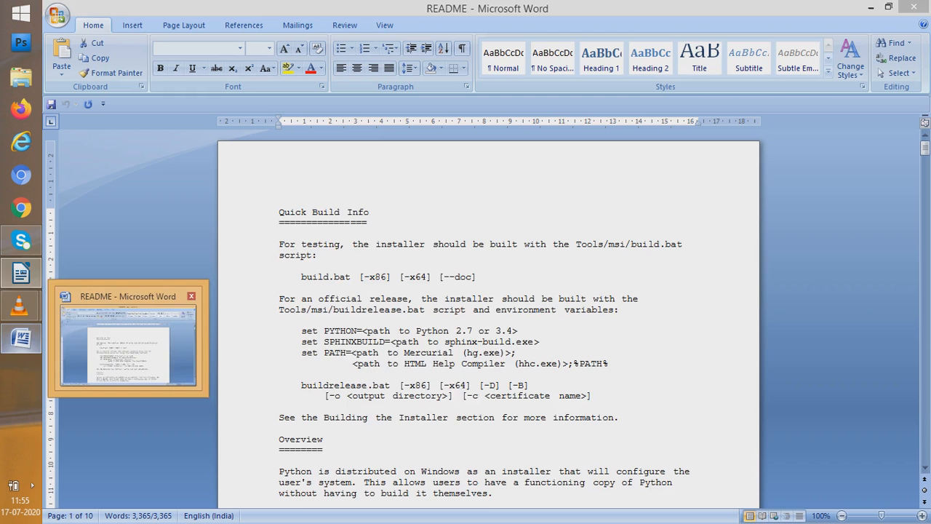
{"action": "key", "text": "ctrl+a"}
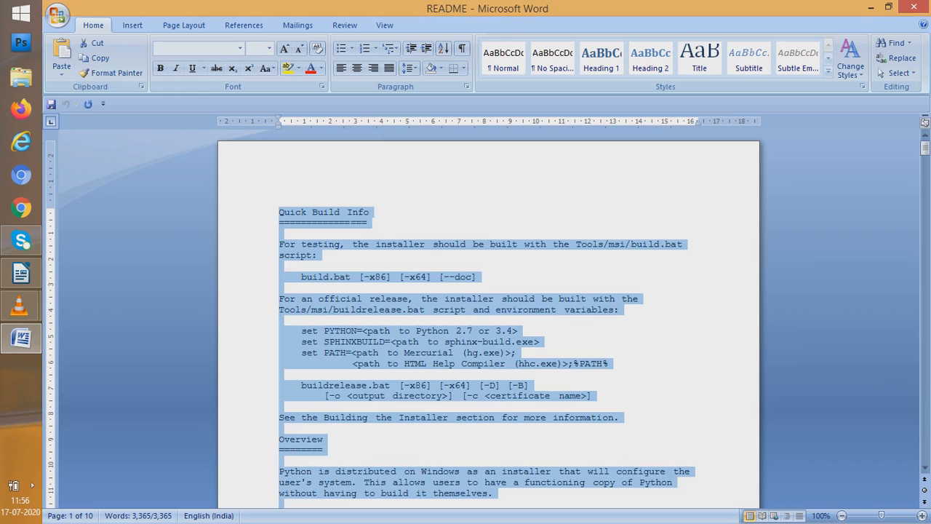
{"action": "left_click", "coordinate": [20, 273]}
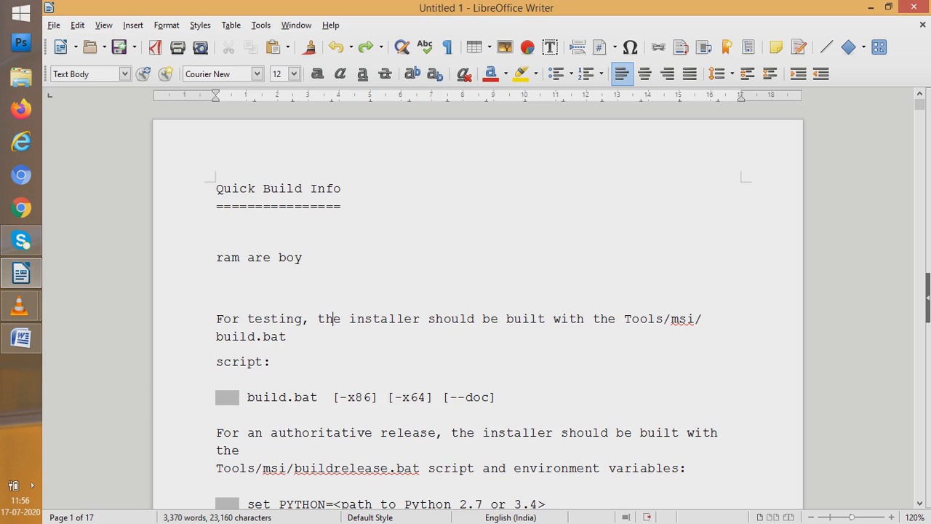
Clear the direct formatting from the word "the" after "For testing," and from the entire document
{"action": "key", "text": "alt+o"}
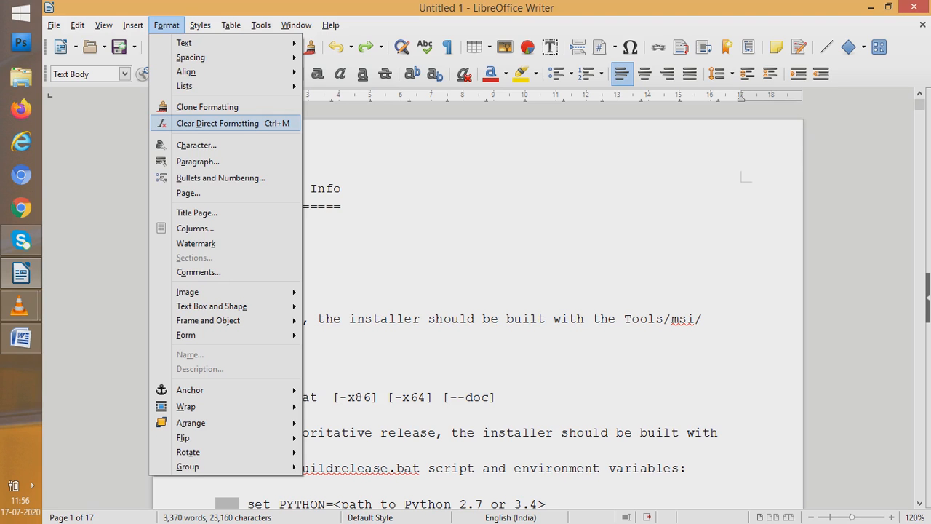
{"action": "key", "text": "Return"}
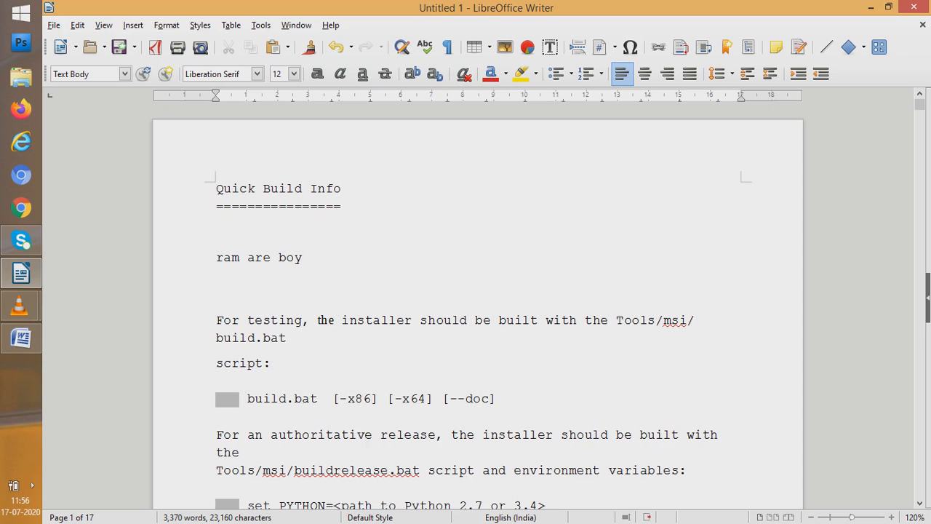
{"action": "key", "text": "ctrl+a"}
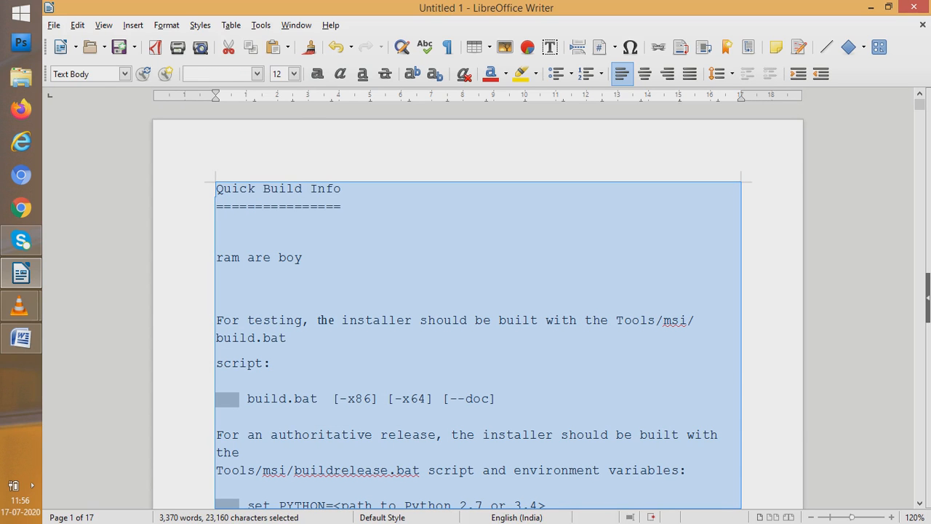
{"action": "key", "text": "alt+o"}
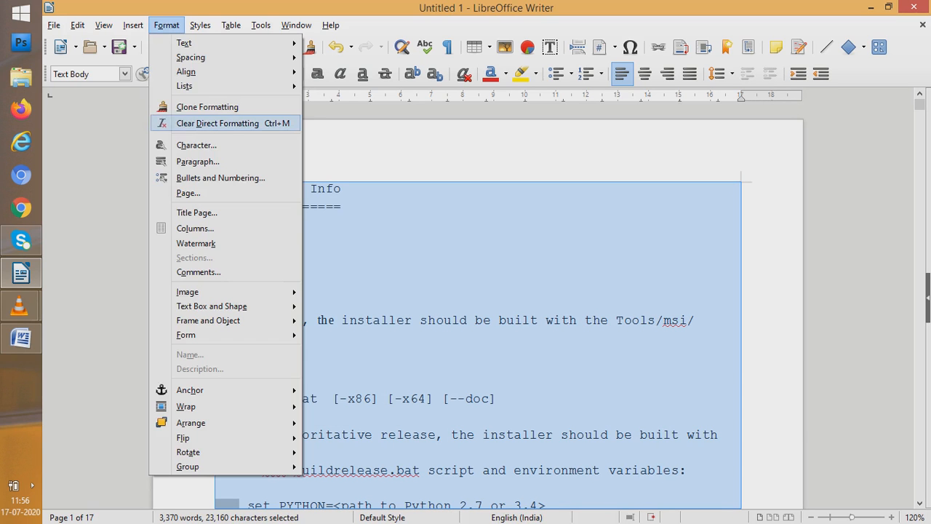
{"action": "left_click", "coordinate": [218, 124]}
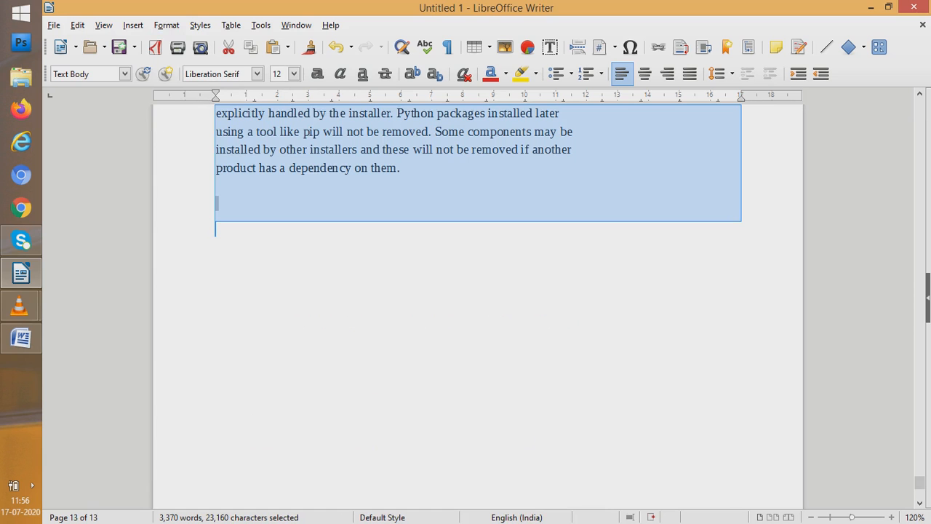
Set the font size of the entire selected document text to 16 pt
{"action": "scroll", "coordinate": [477, 305], "scroll_direction": "up", "scroll_amount": 20}
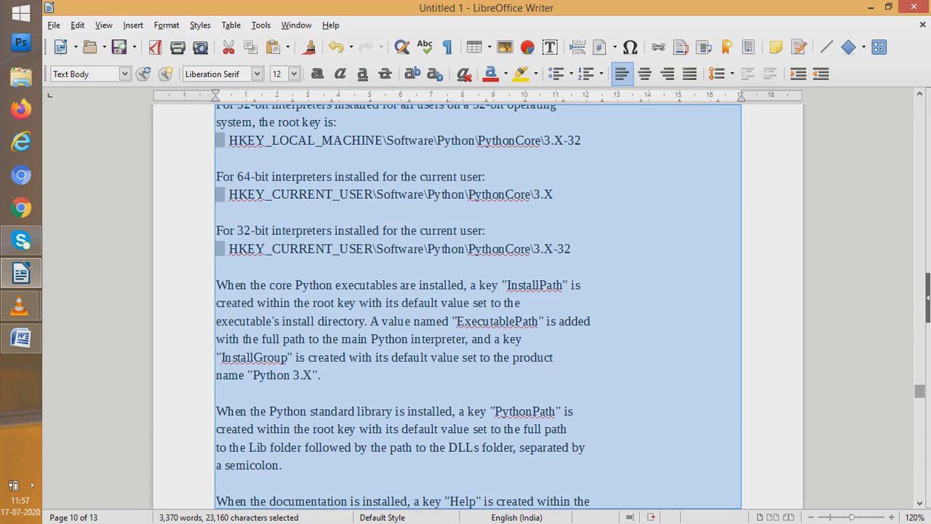
{"action": "left_click_drag", "start_coordinate": [919, 391], "coordinate": [919, 105]}
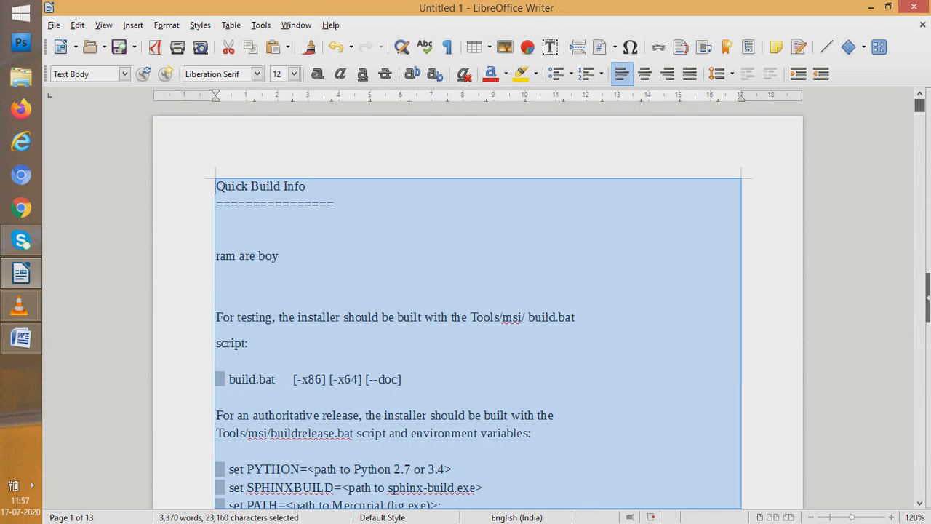
{"action": "scroll", "coordinate": [477, 305], "scroll_direction": "down", "scroll_amount": 20}
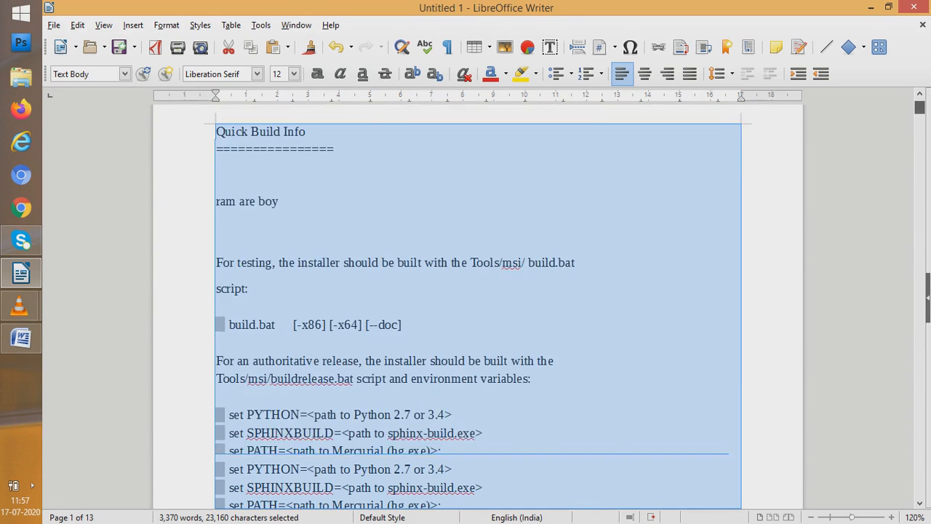
{"action": "left_click_drag", "start_coordinate": [919, 188], "coordinate": [919, 104]}
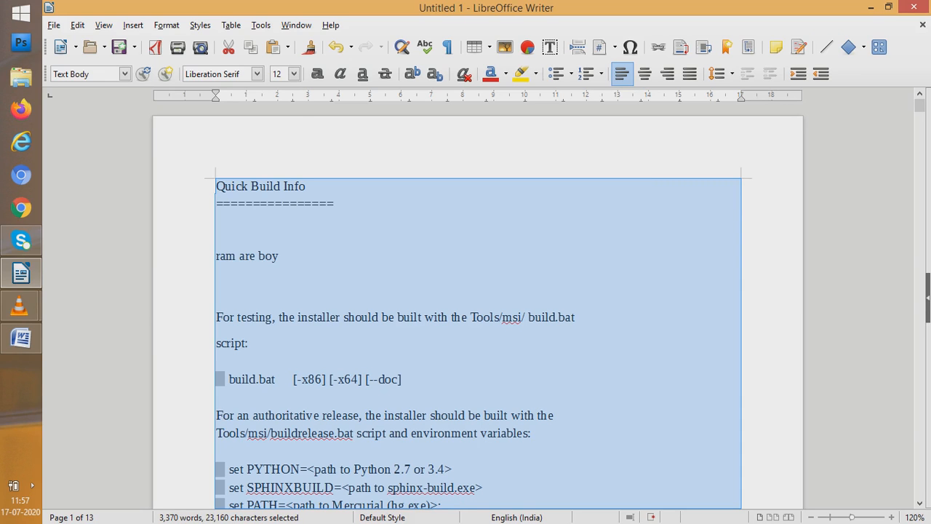
{"action": "left_click", "coordinate": [294, 74]}
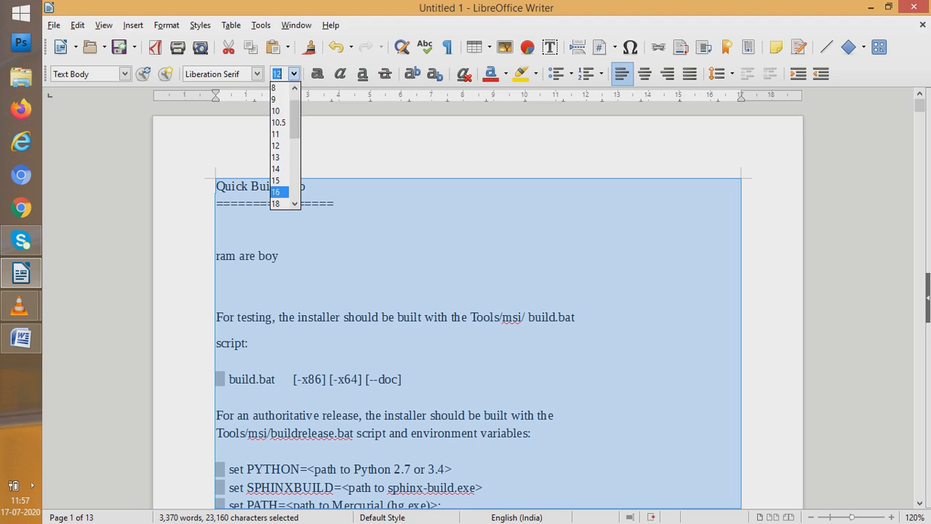
{"action": "left_click", "coordinate": [277, 192]}
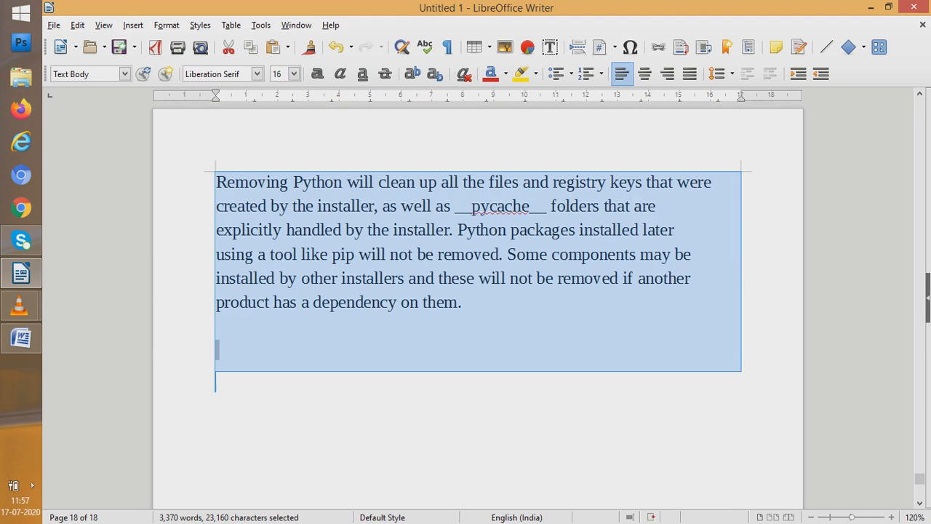
Try the Linux Biolinum G font on the entire text, set it to Algerian instead, and clear the selection
{"action": "left_click", "coordinate": [257, 73]}
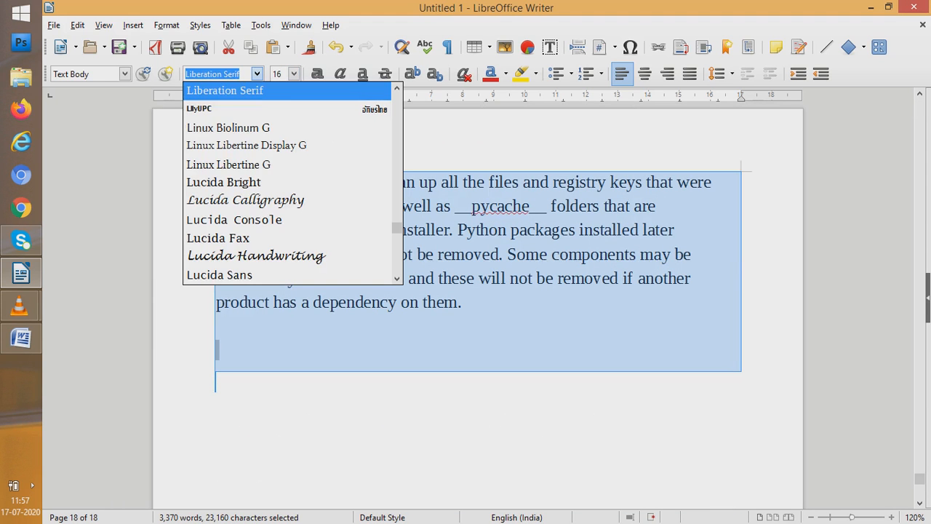
{"action": "key", "text": "Escape"}
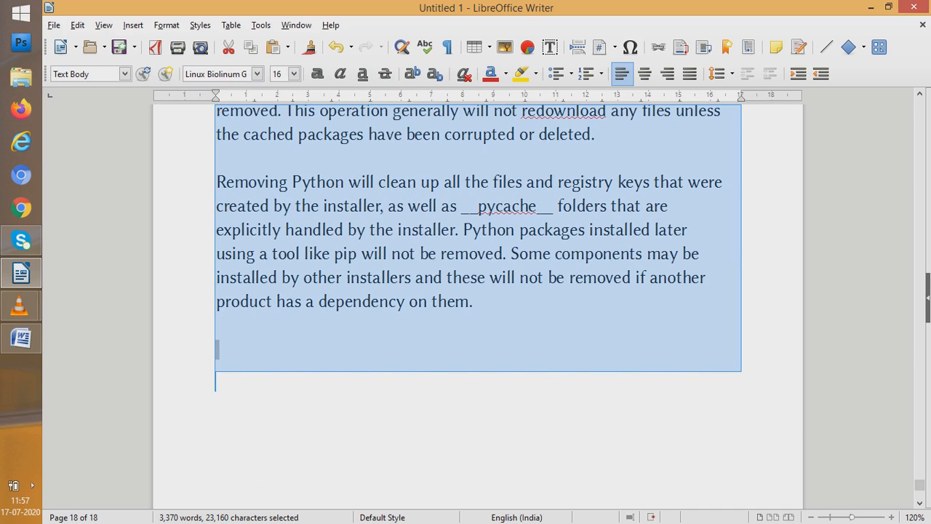
{"action": "left_click", "coordinate": [256, 73]}
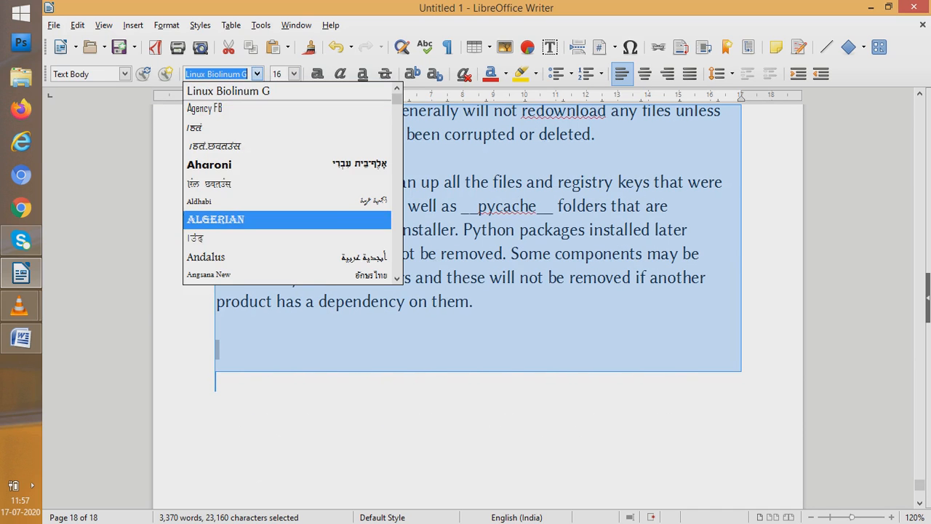
{"action": "left_click", "coordinate": [216, 219]}
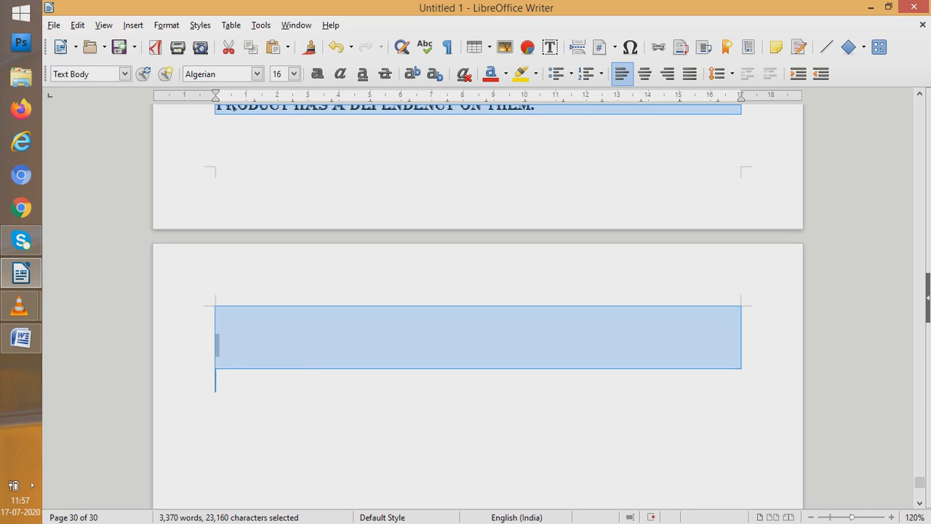
{"action": "left_click_drag", "start_coordinate": [919, 482], "coordinate": [919, 372]}
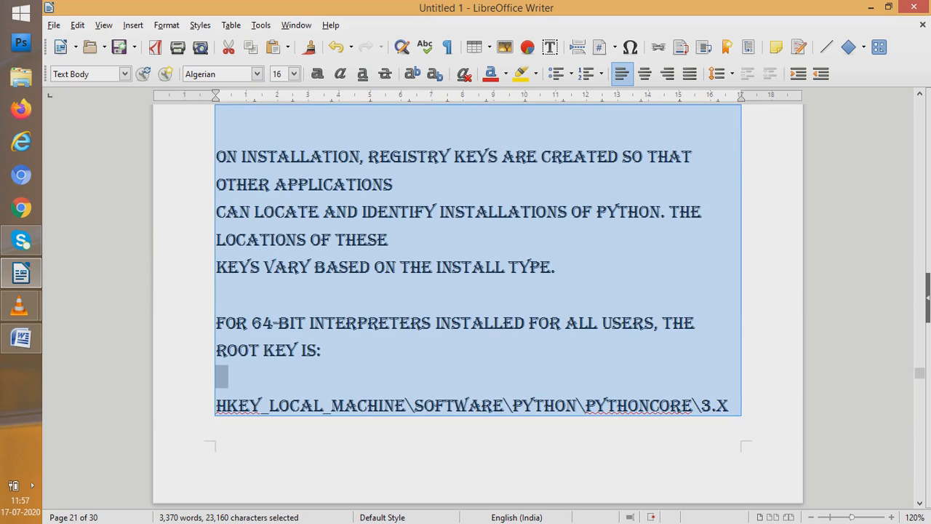
{"action": "left_click", "coordinate": [320, 349]}
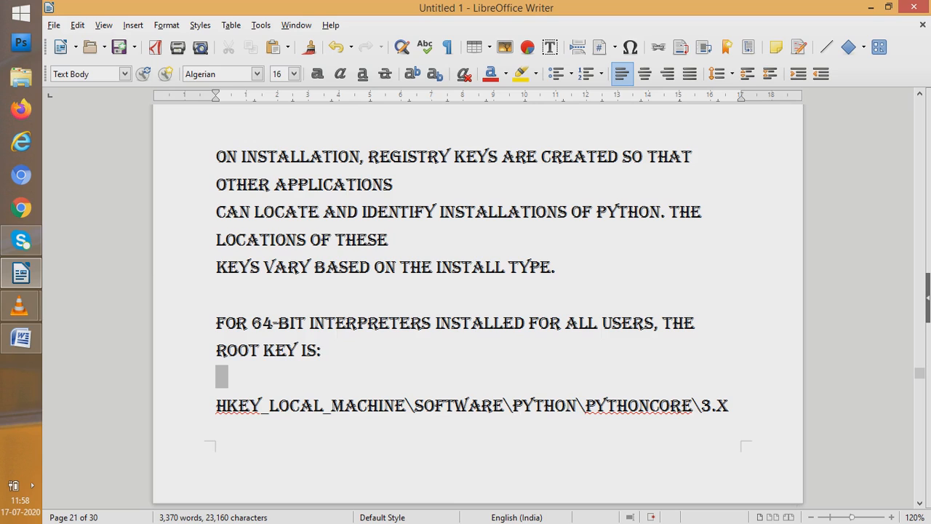
Place the cursor before "installation" under System Settings and examine the available text effect, size and case formatting options
{"action": "left_click", "coordinate": [241, 156]}
{"action": "key", "text": "alt+o"}
{"action": "key", "text": "Right"}
{"action": "key", "text": "Left"}
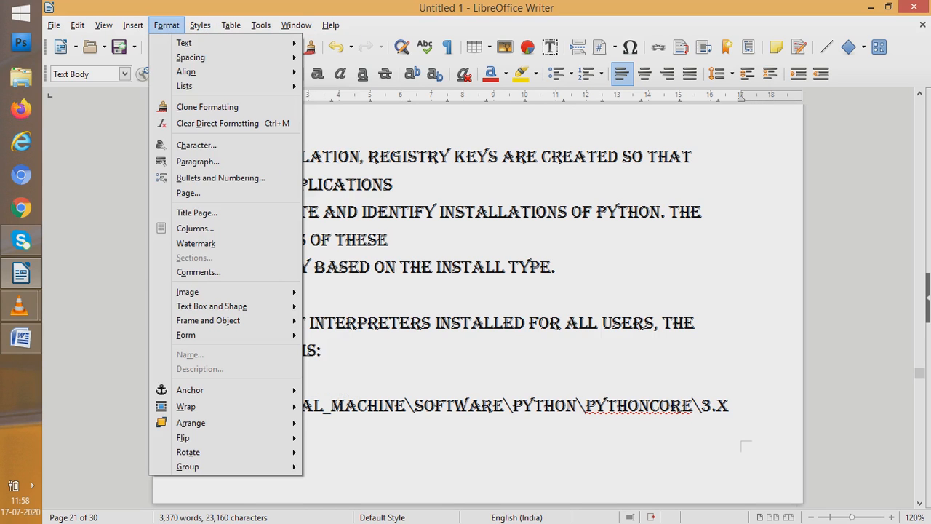
{"action": "key", "text": "Down"}
{"action": "key", "text": "Right"}
{"action": "key", "text": "Down"}
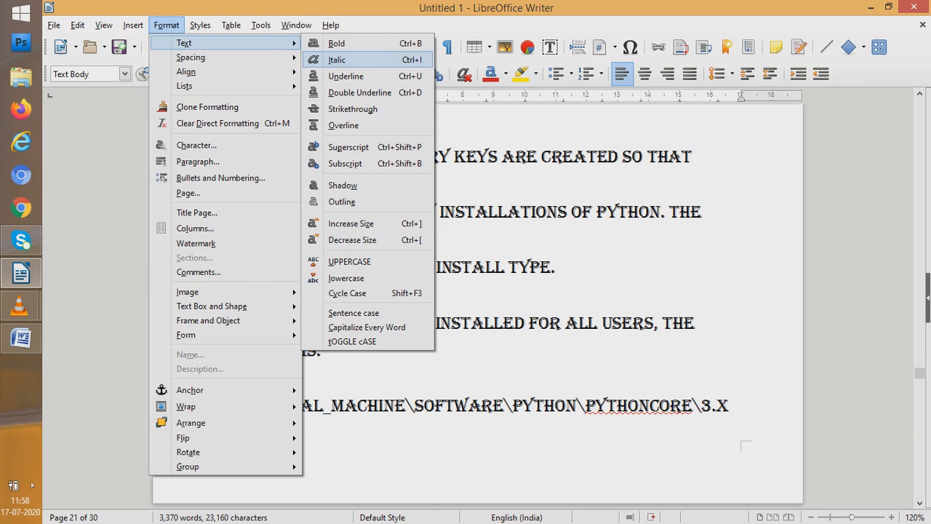
{"action": "key", "text": "Down"}
{"action": "key", "text": "Down"}
{"action": "key", "text": "Down"}
{"action": "key", "text": "Down"}
{"action": "key", "text": "Down"}
{"action": "key", "text": "Down"}
{"action": "key", "text": "Down"}
{"action": "key", "text": "Down"}
{"action": "key", "text": "Down"}
{"action": "key", "text": "Down"}
{"action": "key", "text": "Down"}
{"action": "key", "text": "Down"}
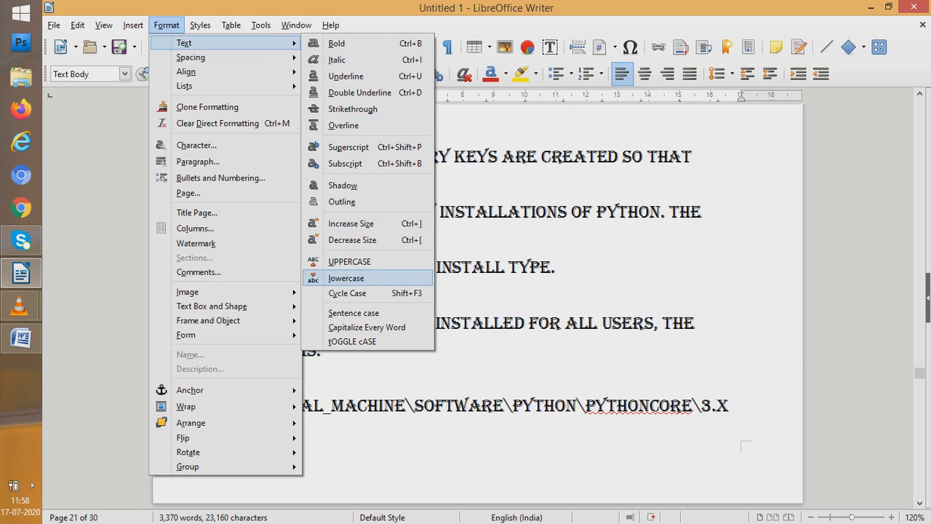
{"action": "key", "text": "Up"}
{"action": "key", "text": "Up"}
{"action": "key", "text": "Up"}
{"action": "key", "text": "Up"}
{"action": "key", "text": "Up"}
{"action": "key", "text": "Down"}
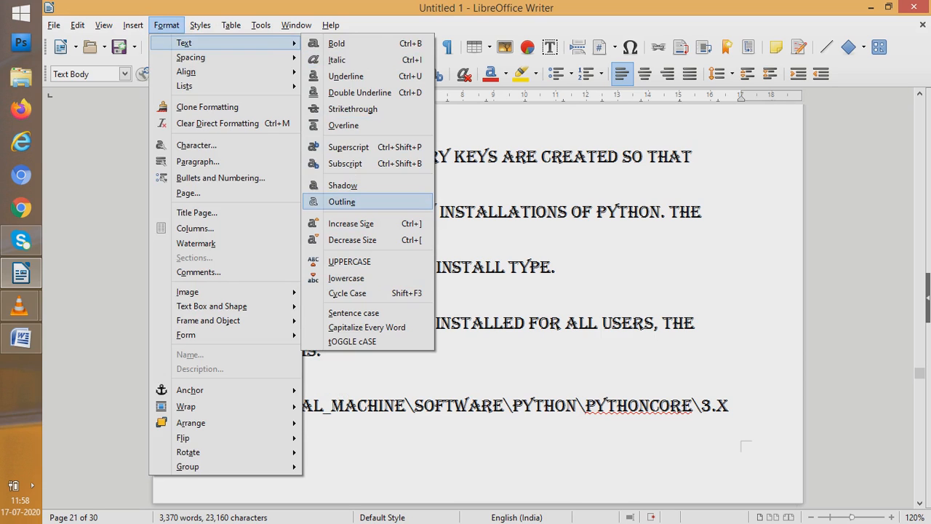
{"action": "key", "text": "Up"}
{"action": "key", "text": "Up"}
{"action": "key", "text": "Up"}
{"action": "key", "text": "Up"}
{"action": "key", "text": "Up"}
{"action": "key", "text": "Up"}
{"action": "key", "text": "Up"}
Examine the line spacing, paragraph spacing, indent and alignment options available for the paragraph
{"action": "key", "text": "Left"}
{"action": "key", "text": "Down"}
{"action": "key", "text": "Right"}
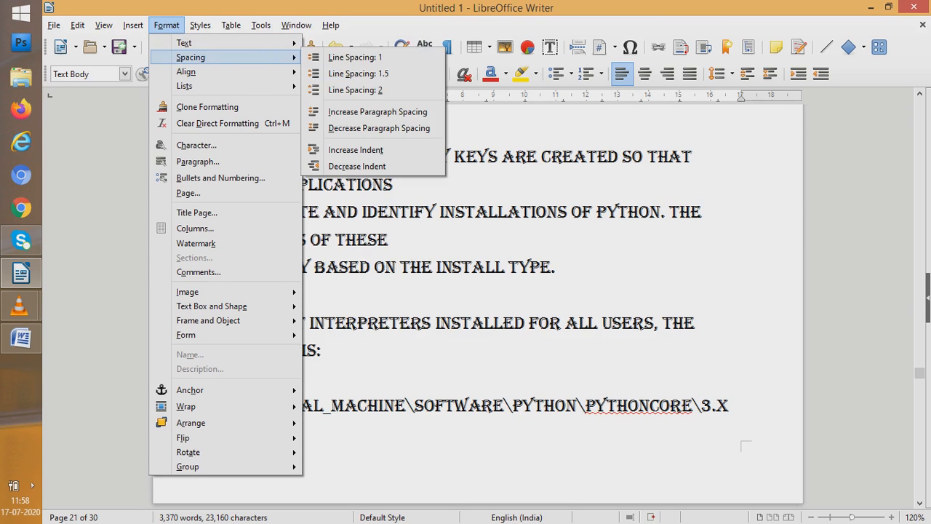
{"action": "key", "text": "Down"}
{"action": "key", "text": "Down"}
{"action": "key", "text": "Left"}
{"action": "key", "text": "Down"}
{"action": "key", "text": "Right"}
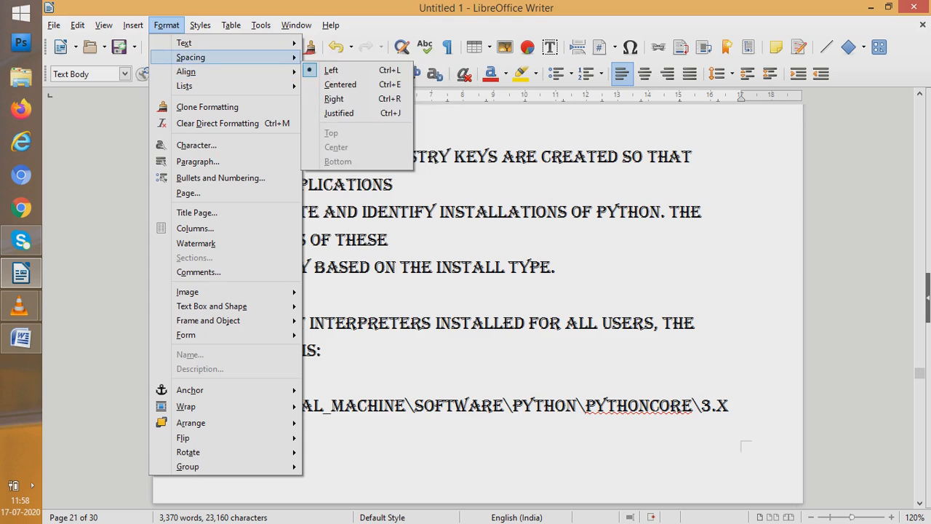
Increase the indent of the paragraph containing the System Settings section by one level
{"action": "key", "text": "Left"}
{"action": "key", "text": "Up"}
{"action": "key", "text": "Right"}
{"action": "key", "text": "Down"}
{"action": "key", "text": "Down"}
{"action": "key", "text": "Down"}
{"action": "key", "text": "Down"}
{"action": "key", "text": "Down"}
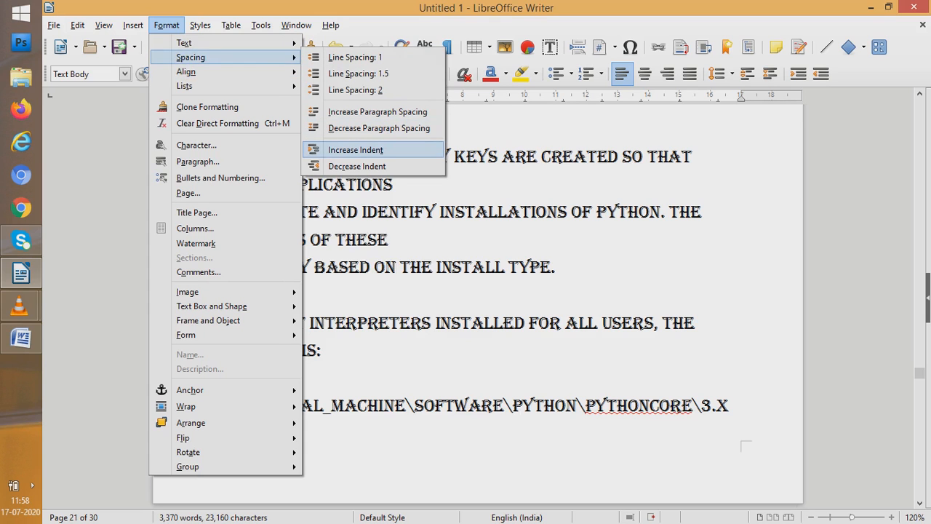
{"action": "key", "text": "Return"}
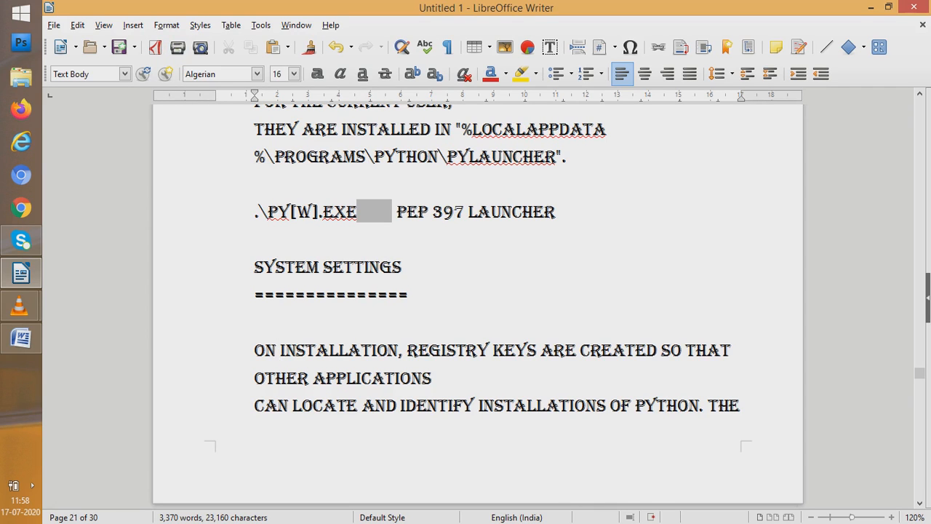
Increase the indent of the System Settings paragraph by one more level
{"action": "key", "text": "alt+o"}
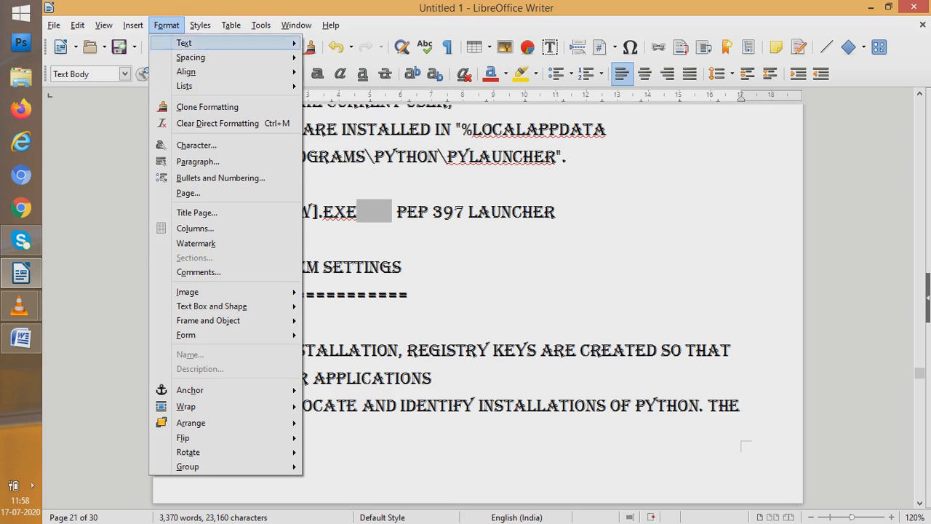
{"action": "mouse_move", "coordinate": [191, 58]}
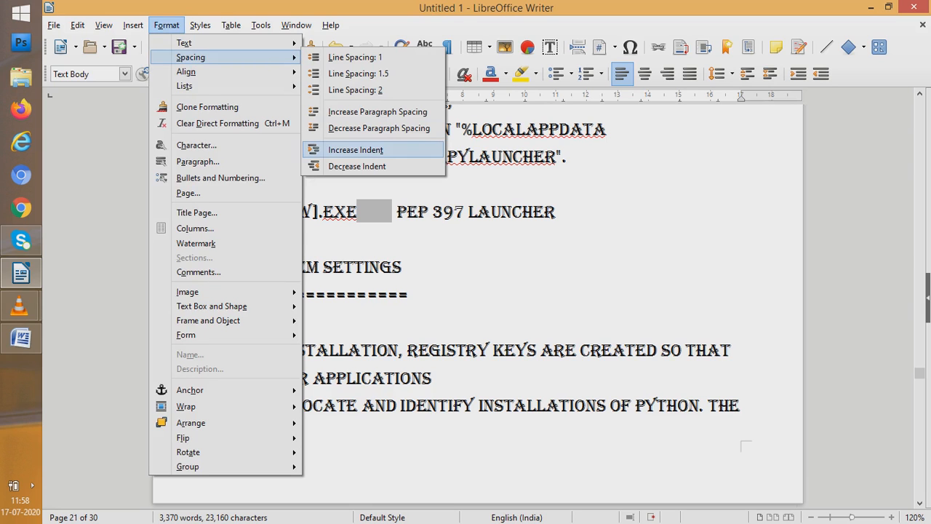
{"action": "key", "text": "Escape"}
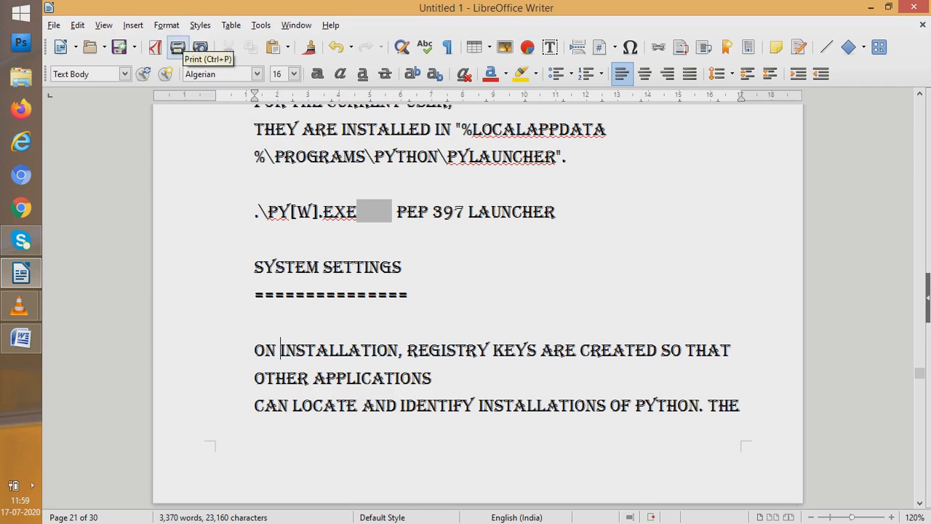
{"action": "left_click", "coordinate": [166, 26]}
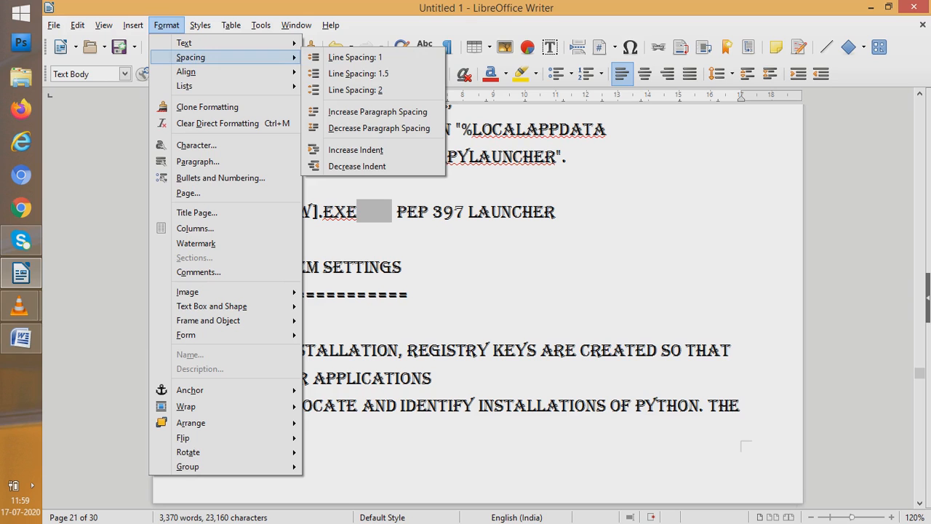
{"action": "left_click", "coordinate": [356, 150]}
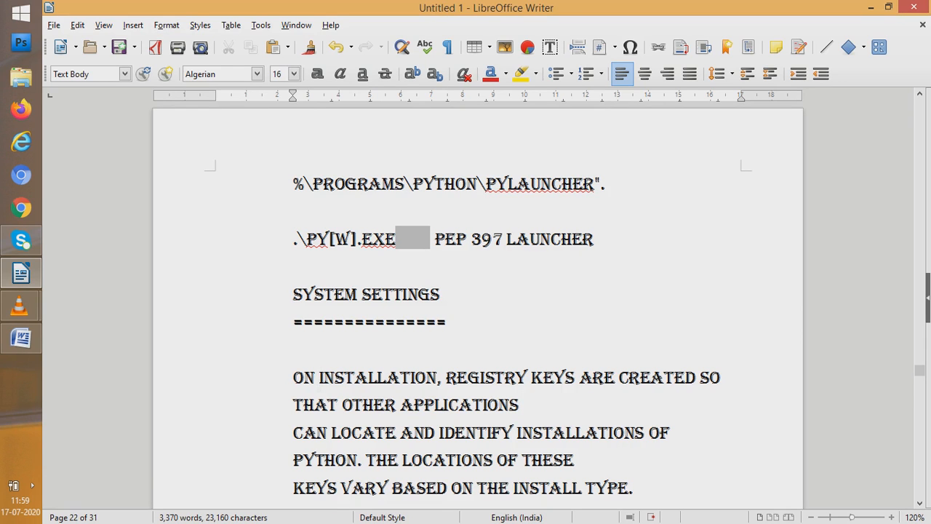
Decrease the indent of the System Settings paragraph by two levels, back to the page margin
{"action": "key", "text": "alt+o"}
{"action": "key", "text": "Down"}
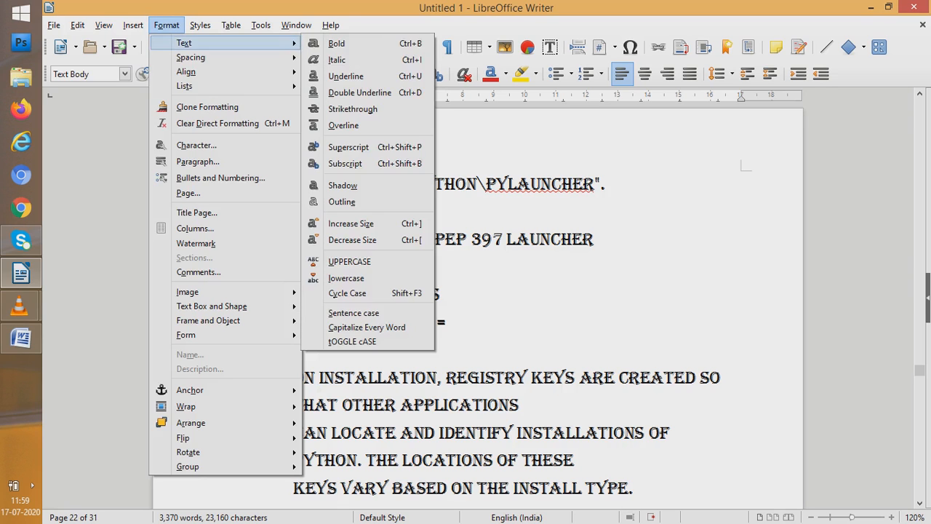
{"action": "key", "text": "Down"}
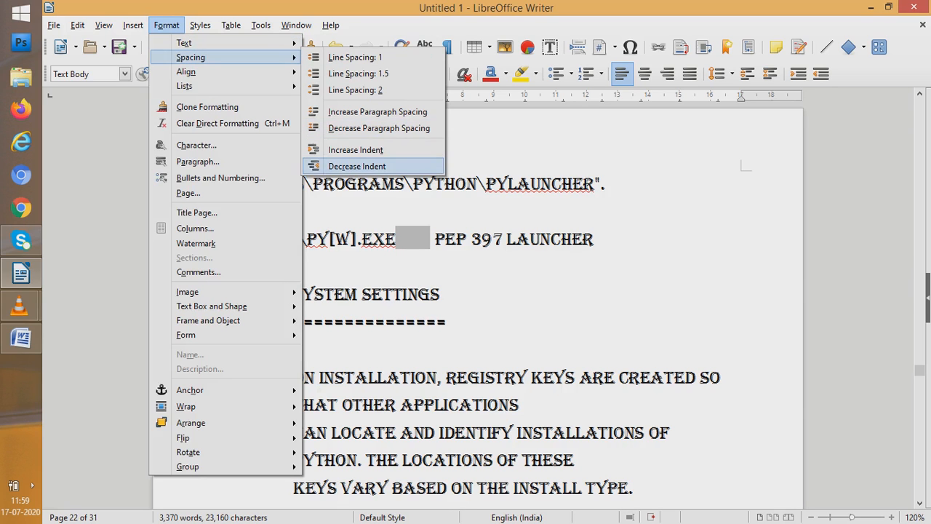
{"action": "key", "text": "Return"}
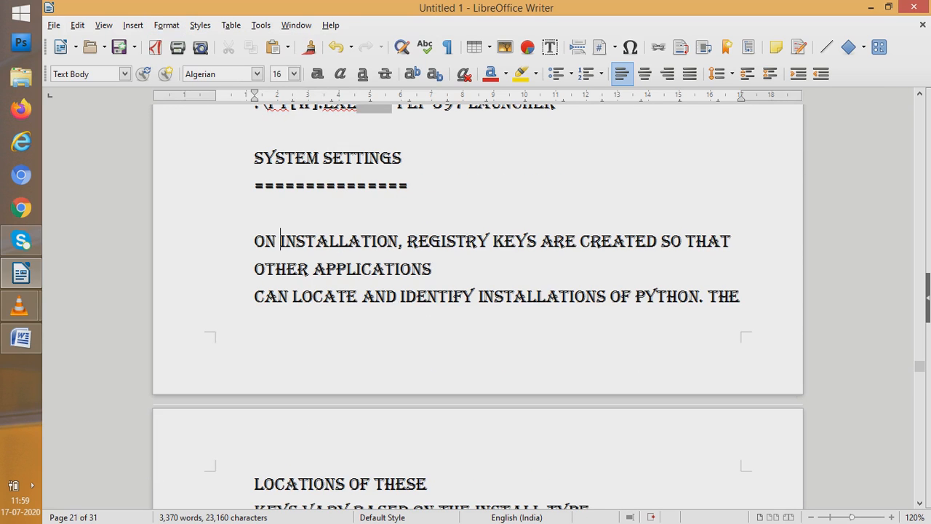
{"action": "key", "text": "alt+o"}
{"action": "key", "text": "Down"}
{"action": "key", "text": "Down"}
{"action": "key", "text": "Down"}
{"action": "key", "text": "Down"}
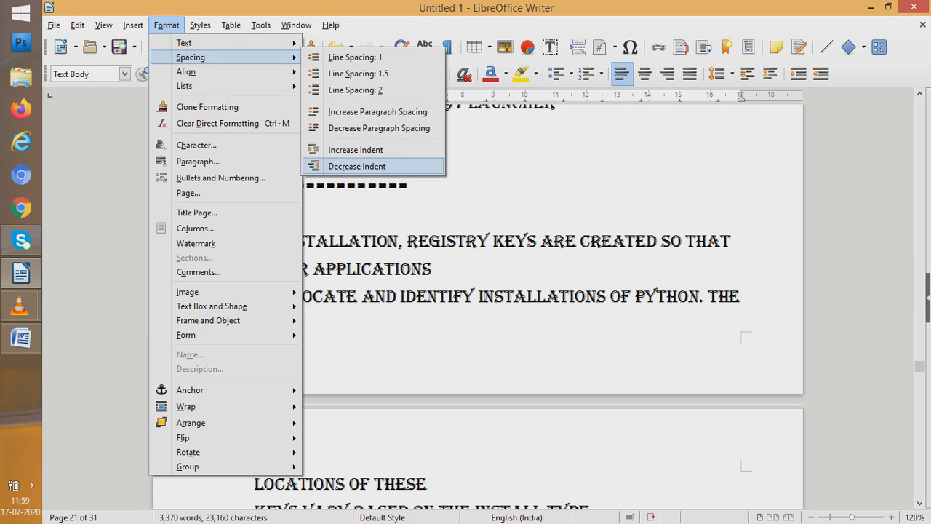
{"action": "key", "text": "Return"}
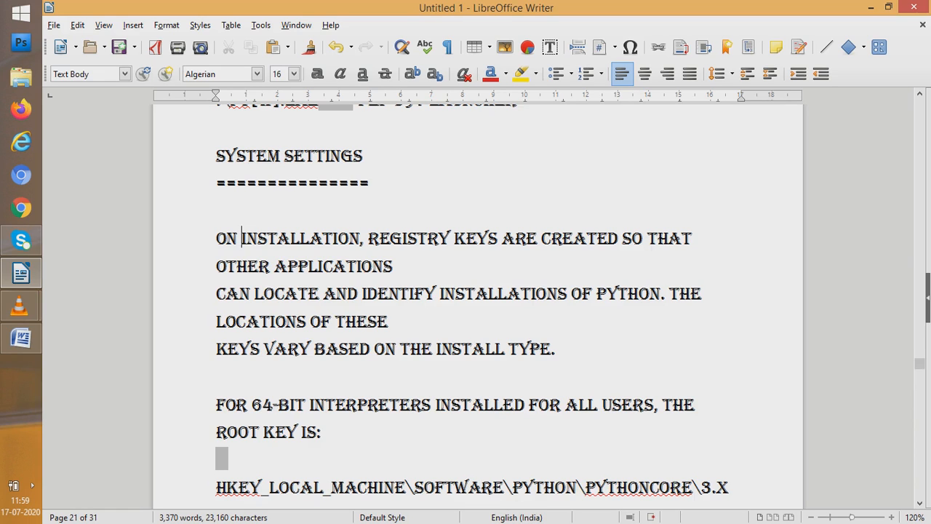
Make the passage from "On installation" to "install type." under System Settings bold, italic and underlined
{"action": "key", "text": "ctrl+Left"}
{"action": "key", "text": "shift+Down"}
{"action": "key", "text": "shift+Down"}
{"action": "key", "text": "shift+Down"}
{"action": "key", "text": "shift+Down"}
{"action": "key", "text": "shift+Down"}
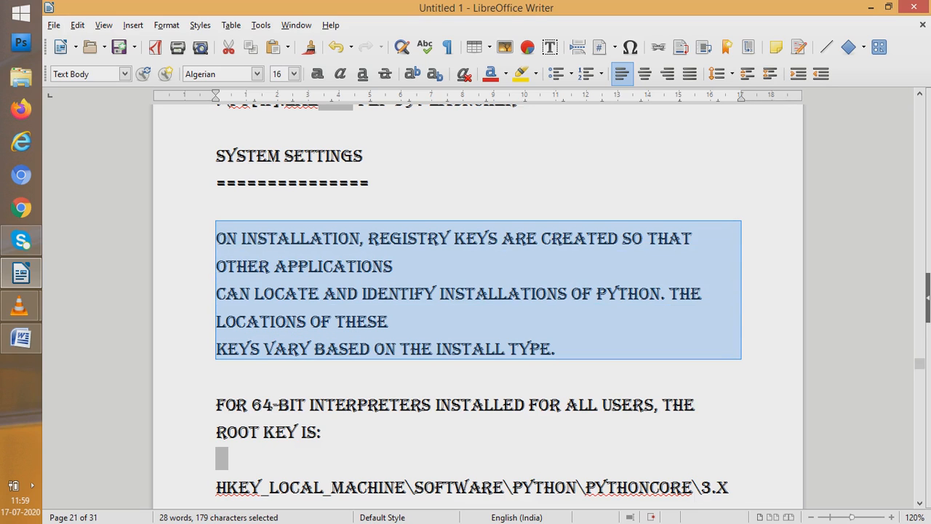
{"action": "key", "text": "ctrl+b"}
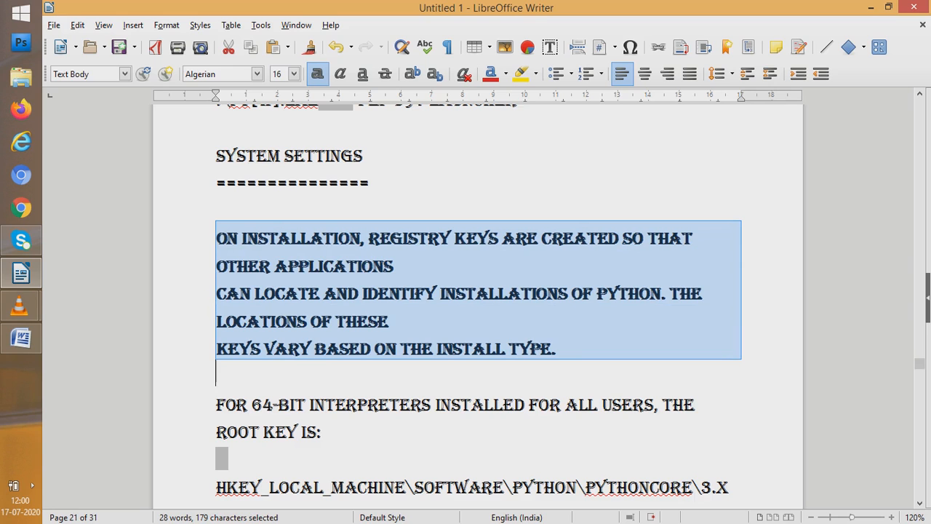
{"action": "key", "text": "ctrl+i"}
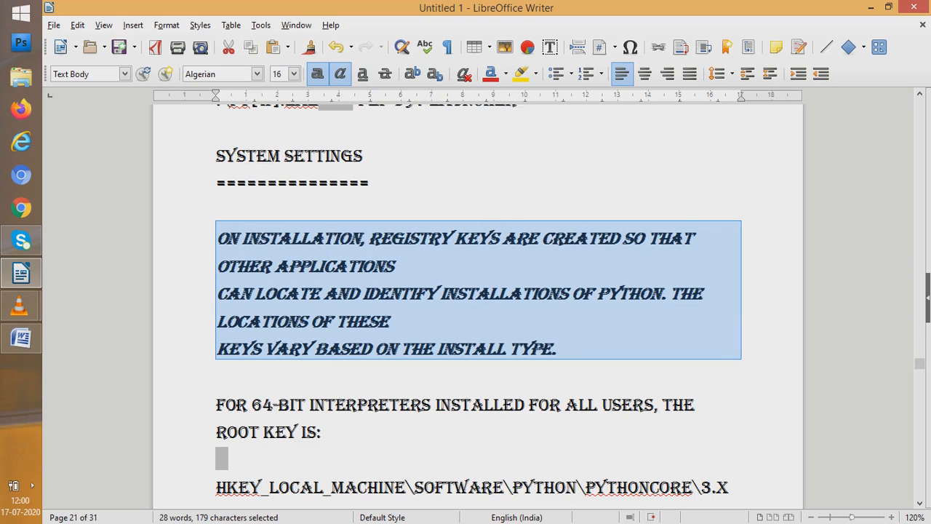
{"action": "key", "text": "ctrl+u"}
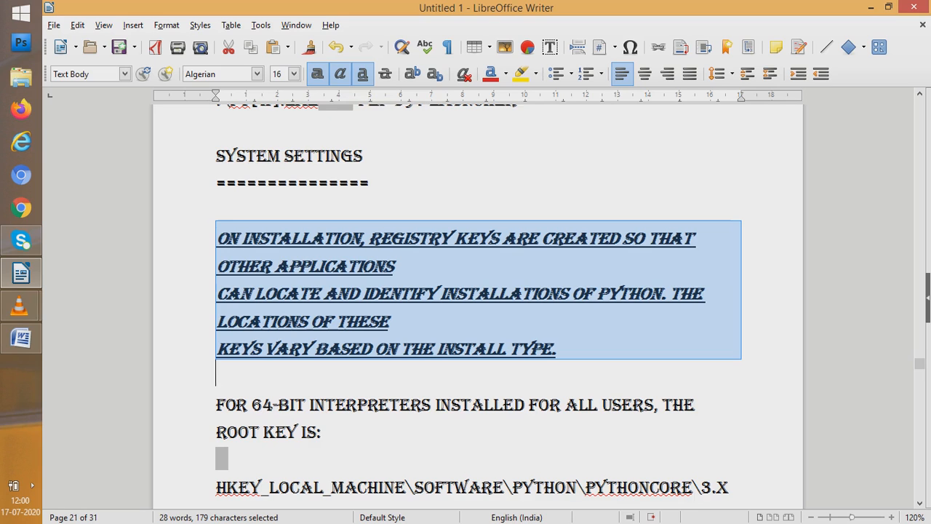
Enter the formula H2SO4 on the empty line above "On installation" and make its 2 and 4 subscript
{"action": "left_click", "coordinate": [217, 209]}
{"action": "type", "text": "H2"}
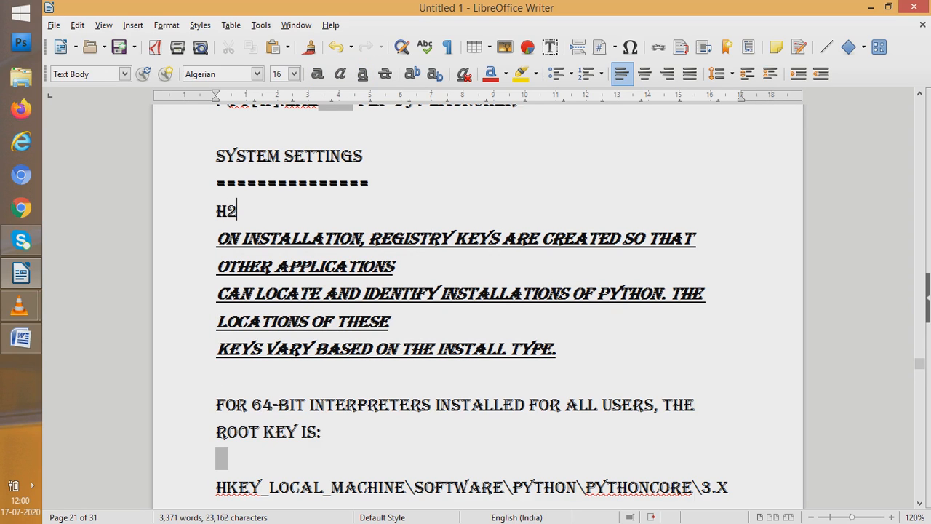
{"action": "type", "text": "SO4"}
{"action": "key", "text": "shift+Right"}
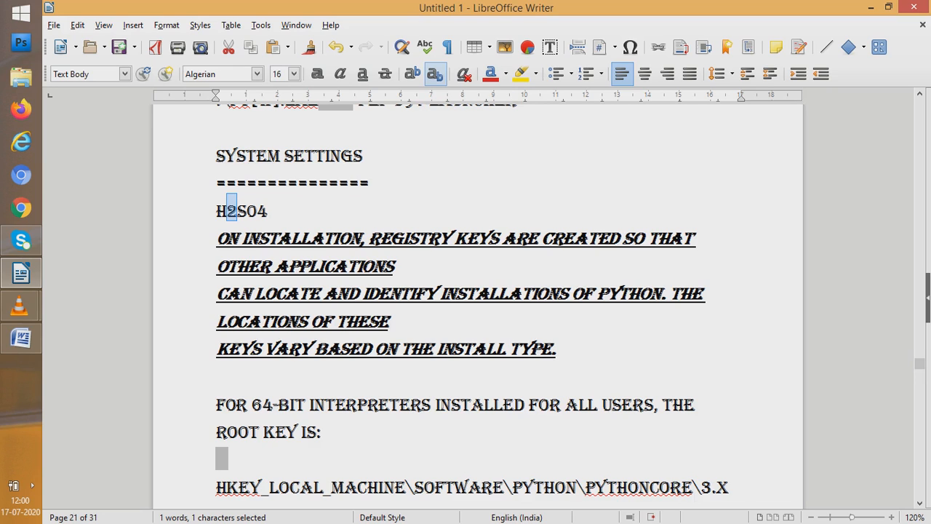
{"action": "left_click", "coordinate": [435, 74]}
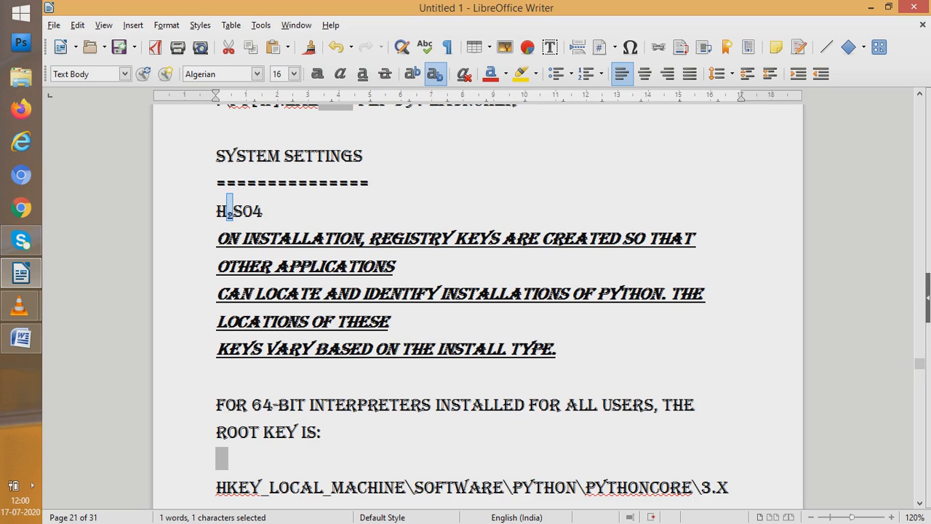
{"action": "left_click", "coordinate": [253, 211]}
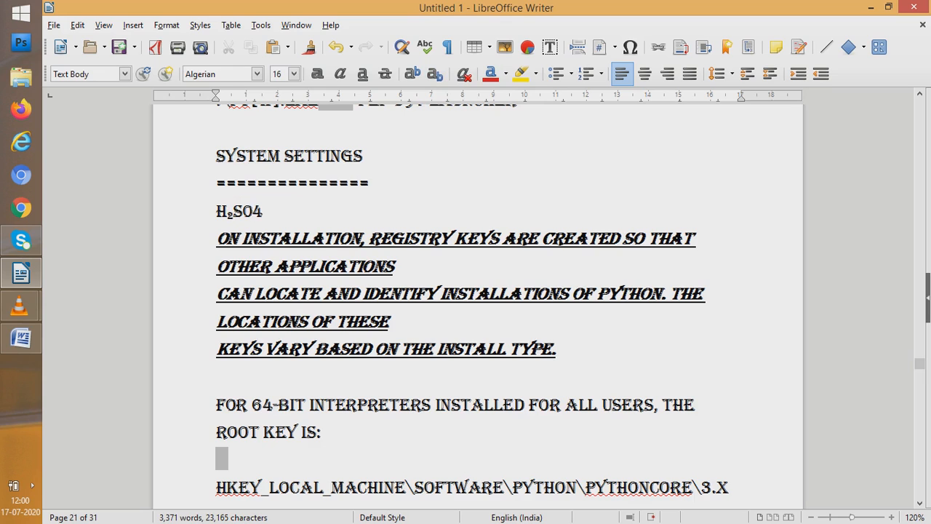
{"action": "key", "text": "shift+Right"}
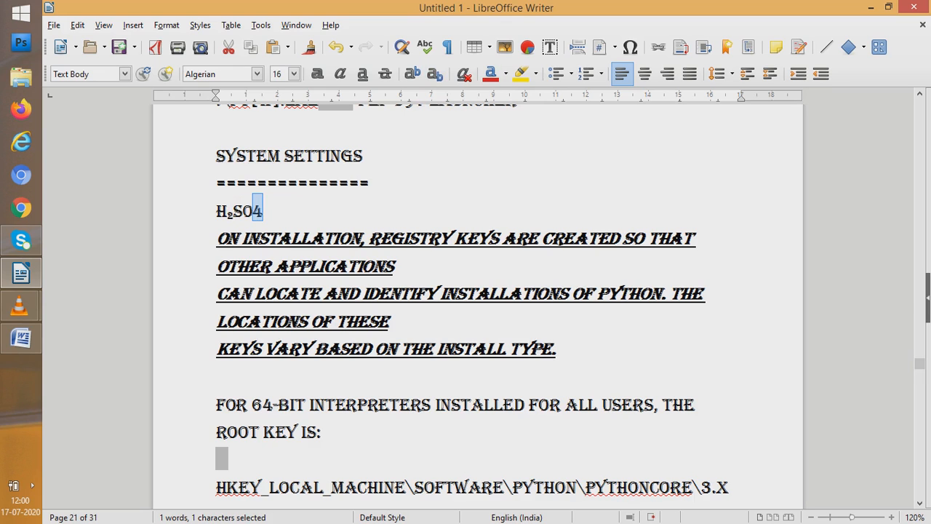
{"action": "left_click", "coordinate": [435, 74]}
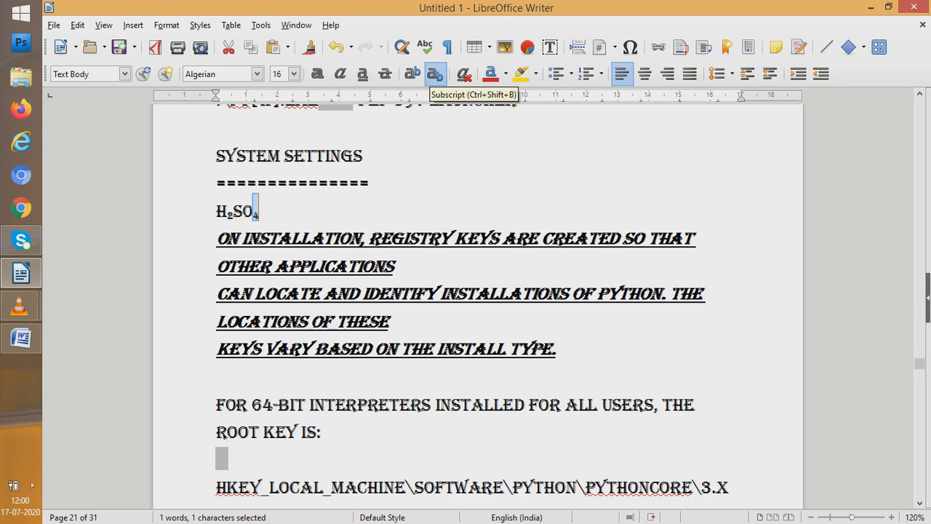
{"action": "key", "text": "Right"}
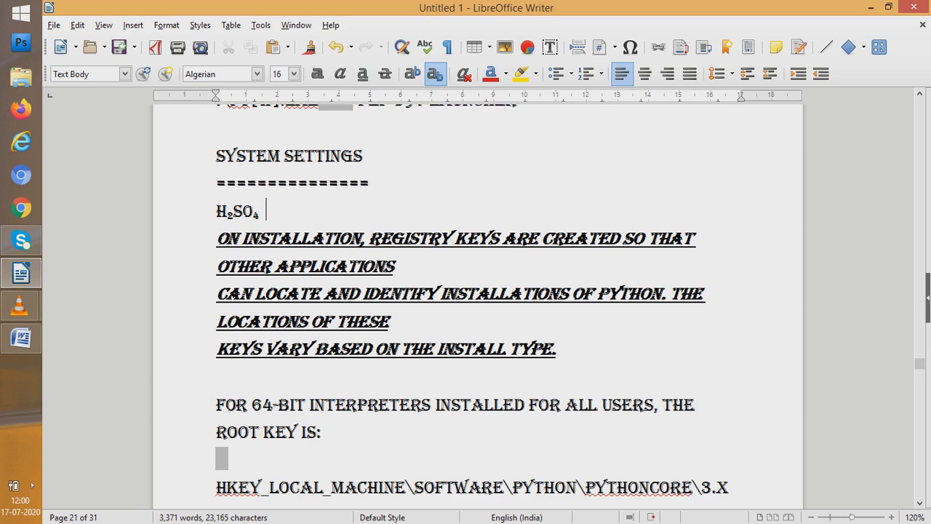
Add X2 after the H2SO4 formula on the same line and make its 2 superscript
{"action": "type", "text": "x"}
{"action": "key", "text": "BackSpace"}
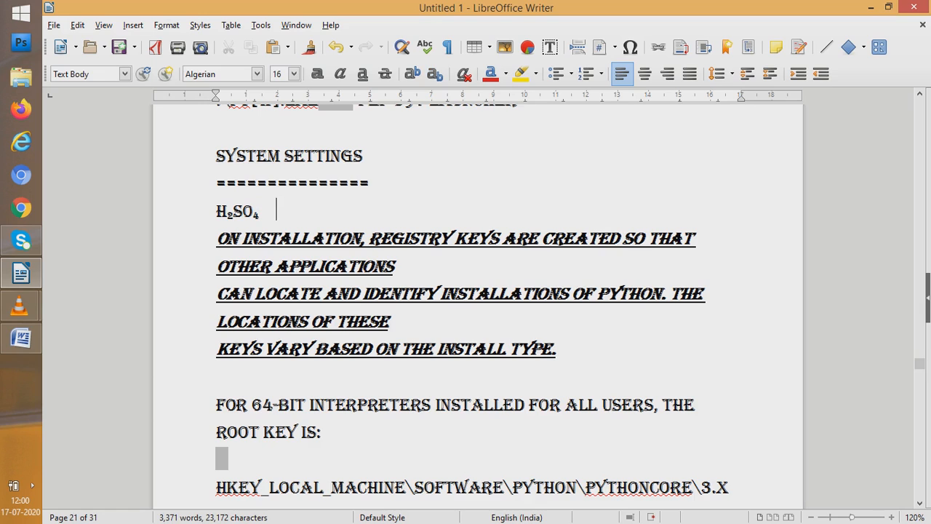
{"action": "type", "text": "X2"}
{"action": "key", "text": "shift+Left"}
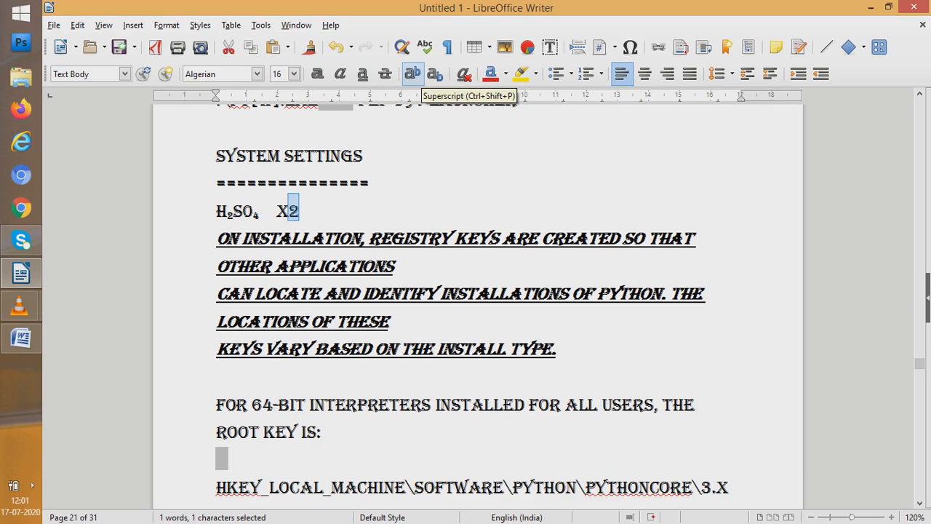
{"action": "left_click", "coordinate": [412, 74]}
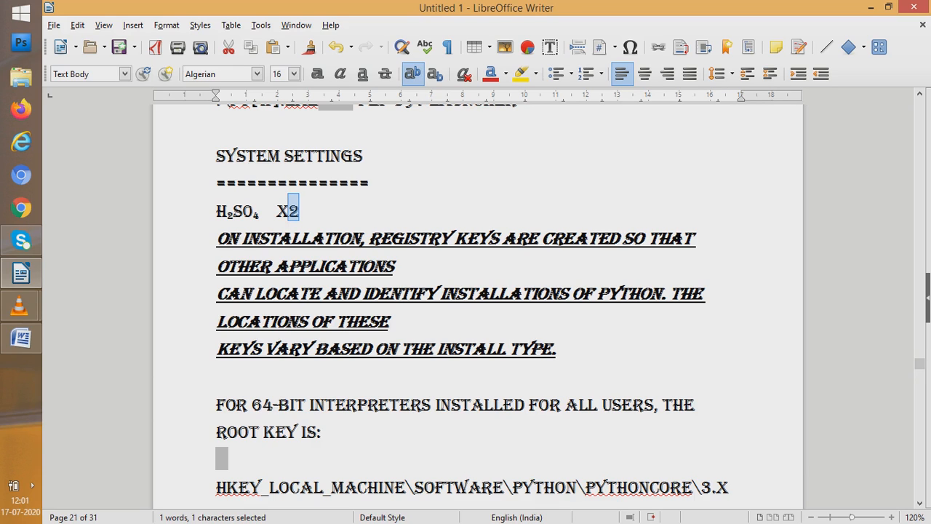
{"action": "key", "text": "Right"}
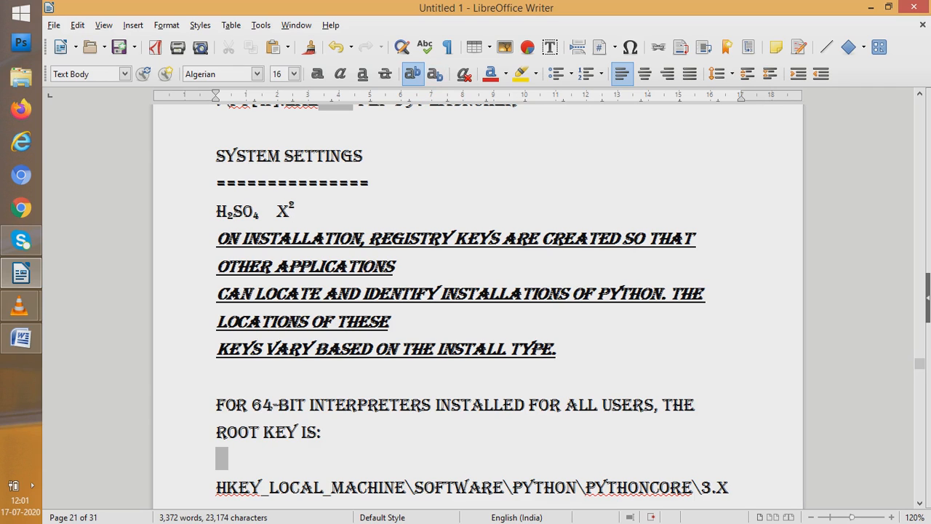
{"action": "left_click", "coordinate": [167, 25]}
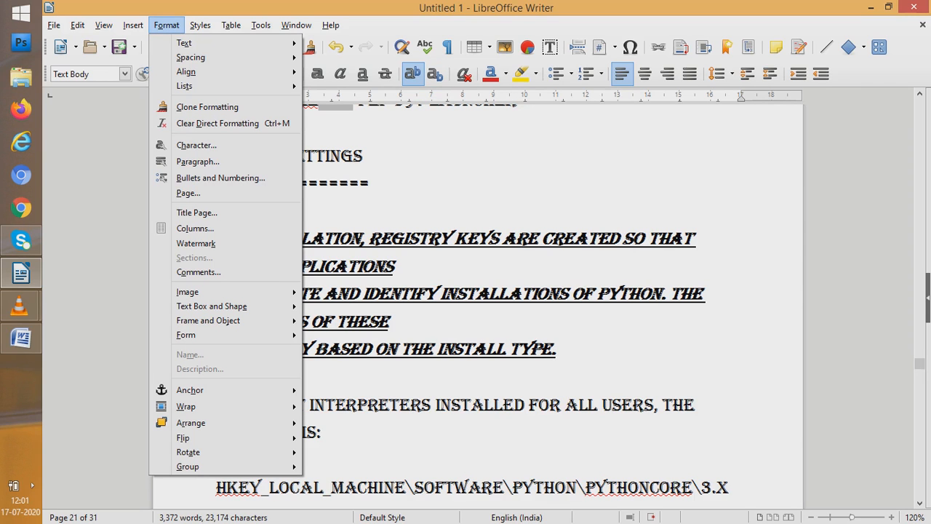
{"action": "mouse_move", "coordinate": [218, 43]}
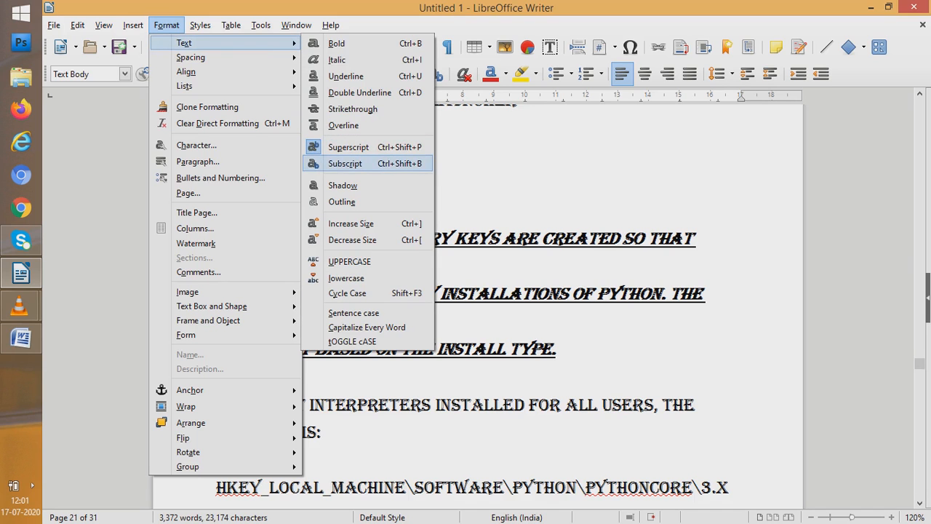
{"action": "key", "text": "Escape"}
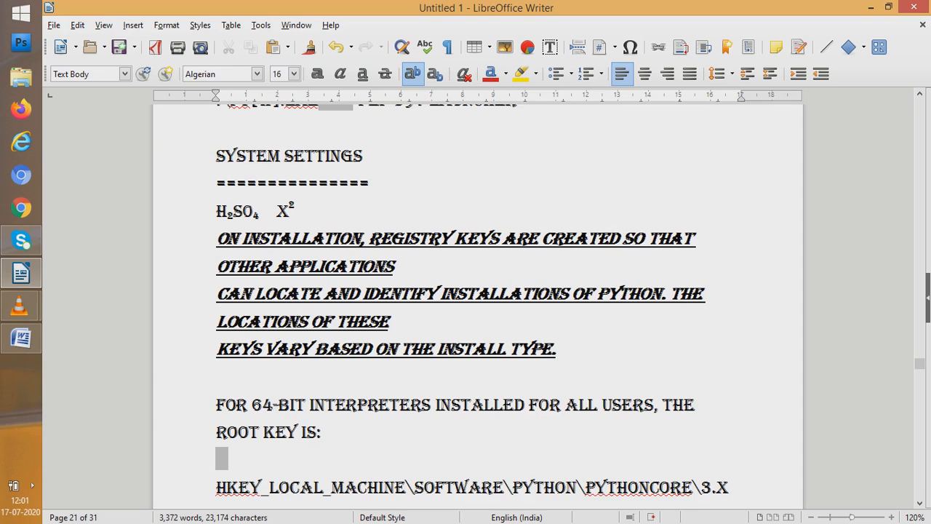
Color the word "For" red and the word "interpreters" orange in the sentence about 64-bit interpreters
{"action": "left_click", "coordinate": [216, 404]}
{"action": "key", "text": "shift+Down"}
{"action": "key", "text": "shift+Down"}
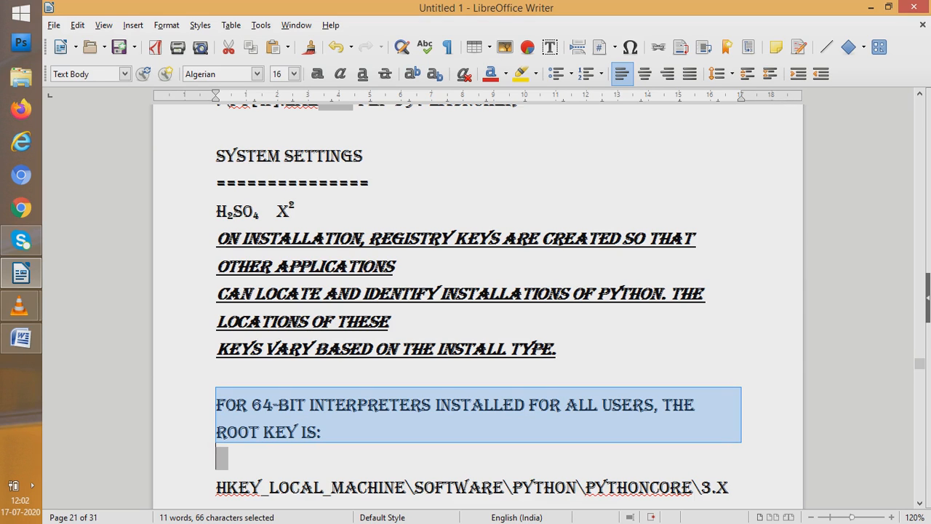
{"action": "left_click", "coordinate": [263, 405]}
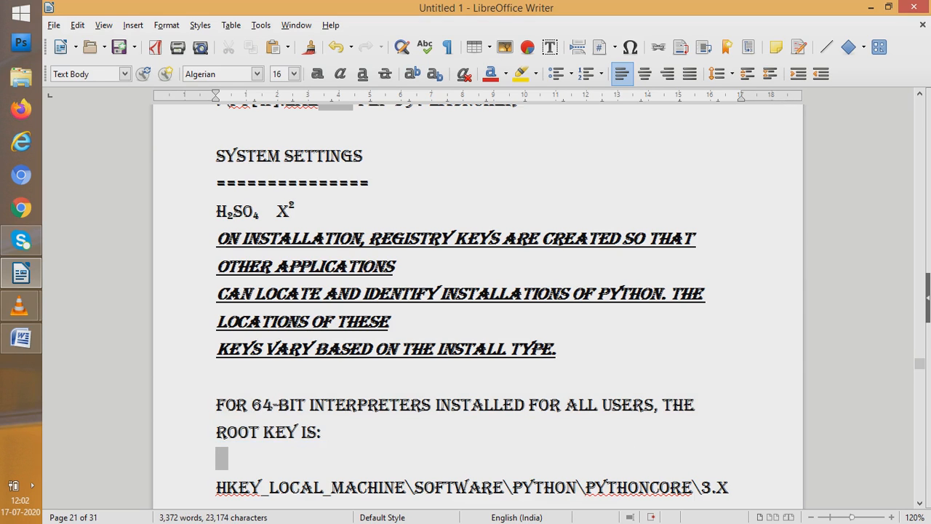
{"action": "left_click", "coordinate": [236, 404]}
{"action": "left_click", "coordinate": [489, 73]}
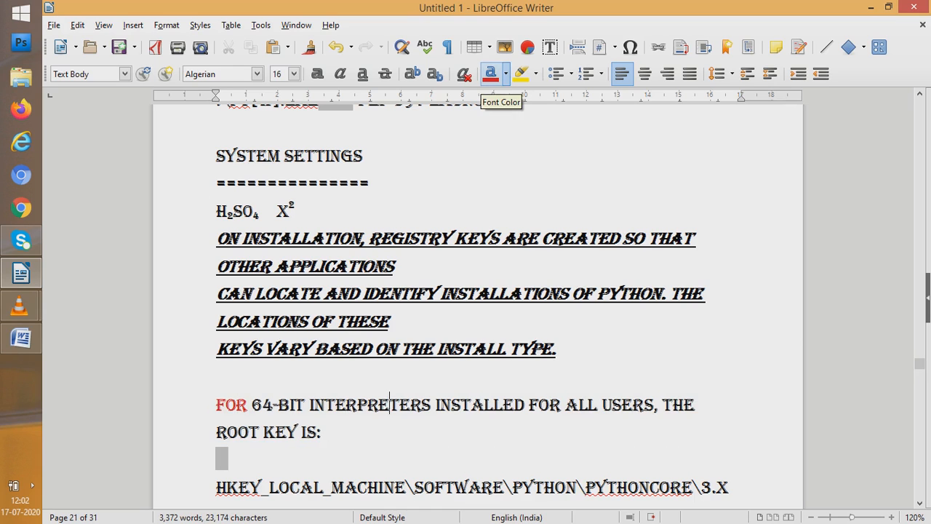
{"action": "left_click", "coordinate": [490, 74]}
{"action": "left_click", "coordinate": [506, 73]}
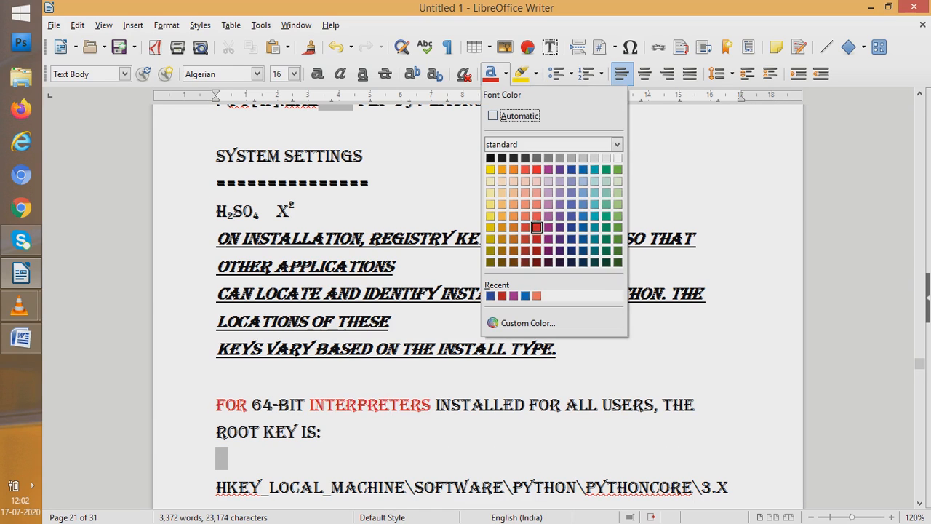
{"action": "left_click", "coordinate": [513, 228]}
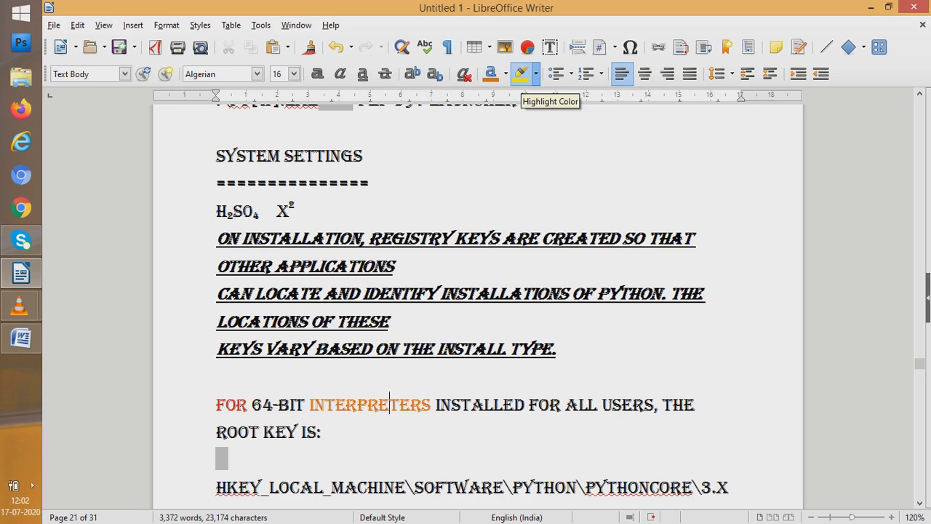
Highlight the text from "interpreters", starting after its first letter, through "root key is:" in black
{"action": "left_click", "coordinate": [535, 75]}
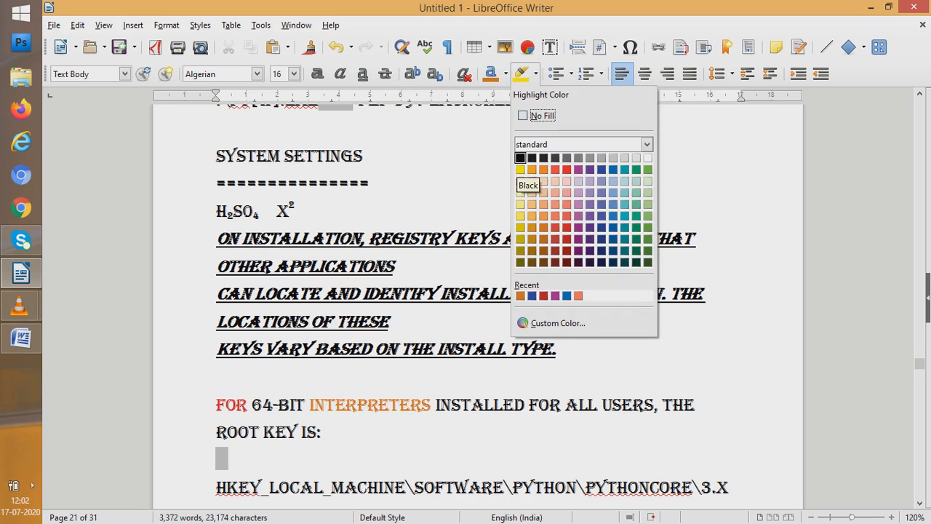
{"action": "left_click", "coordinate": [520, 157]}
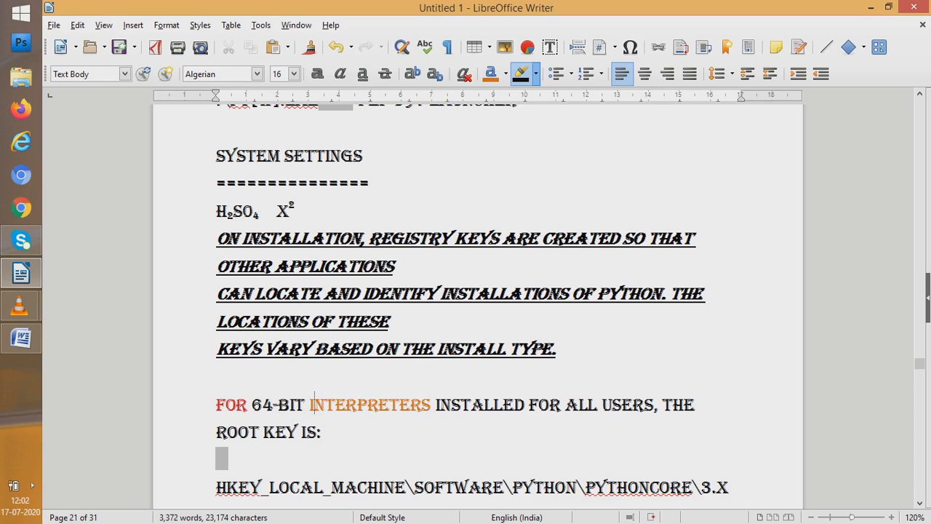
{"action": "left_click_drag", "start_coordinate": [314, 402], "coordinate": [321, 434]}
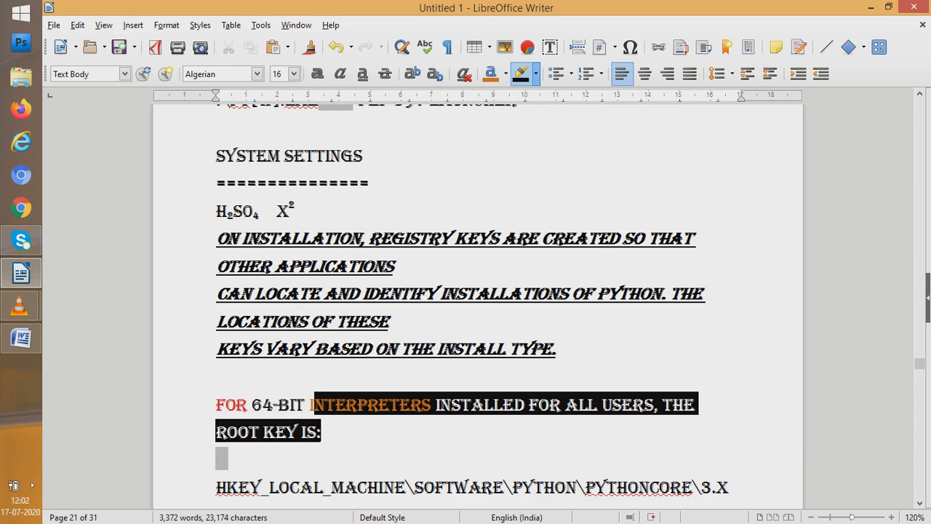
Open the paragraph border settings for the text from "On installation" to "other applications"
{"action": "scroll", "coordinate": [533, 240], "scroll_direction": "up", "scroll_amount": 5}
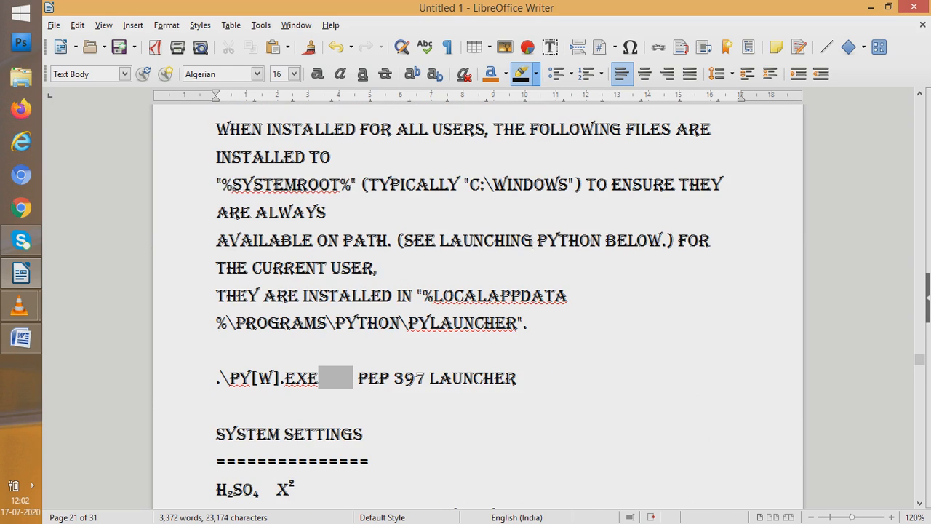
{"action": "scroll", "coordinate": [533, 239], "scroll_direction": "down", "scroll_amount": 6}
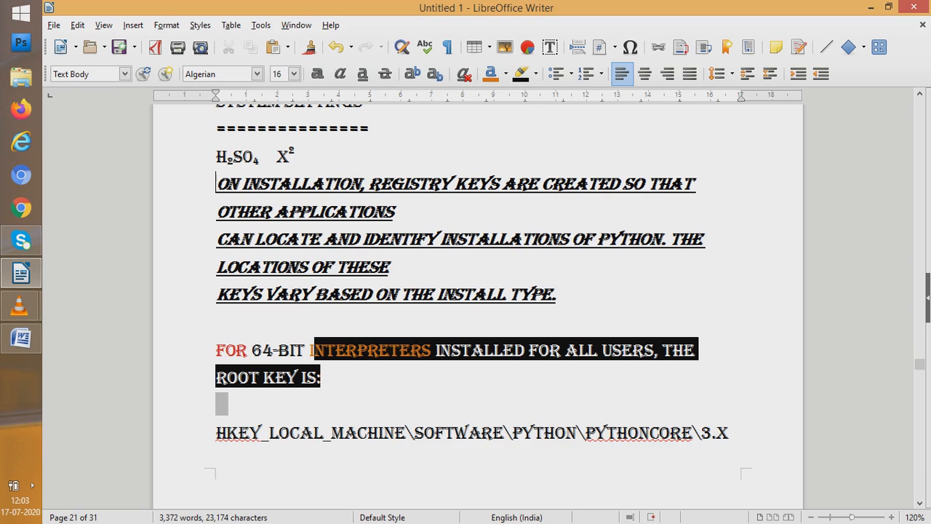
{"action": "key", "text": "shift+Down"}
{"action": "key", "text": "shift+Down"}
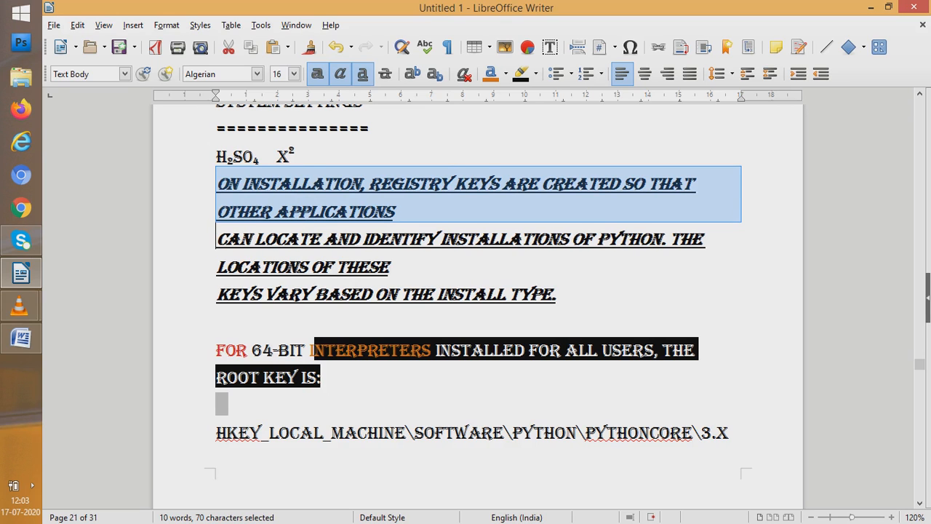
{"action": "key", "text": "alt+o"}
{"action": "key", "text": "Down"}
{"action": "key", "text": "Down"}
{"action": "key", "text": "Up"}
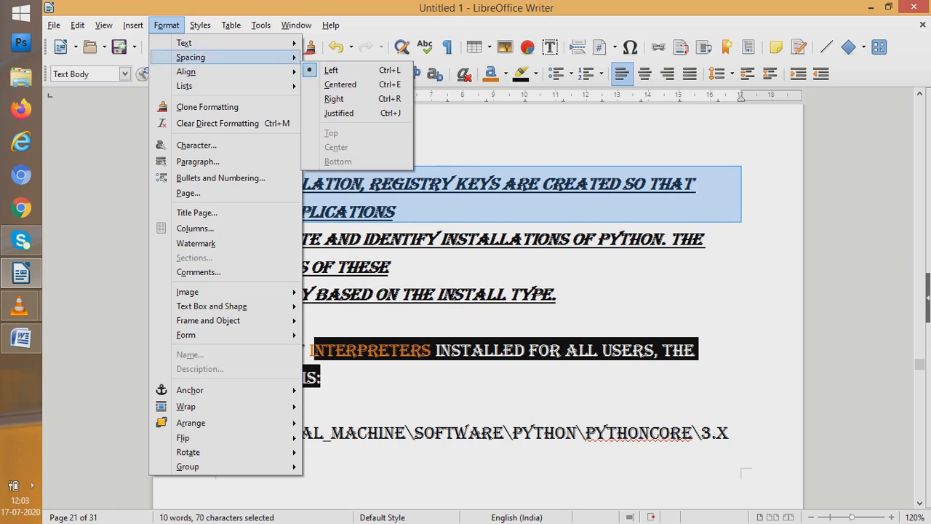
{"action": "key", "text": "Up"}
{"action": "key", "text": "Down"}
{"action": "key", "text": "Down"}
{"action": "key", "text": "Down"}
{"action": "key", "text": "Down"}
{"action": "key", "text": "Down"}
{"action": "key", "text": "Down"}
{"action": "key", "text": "Down"}
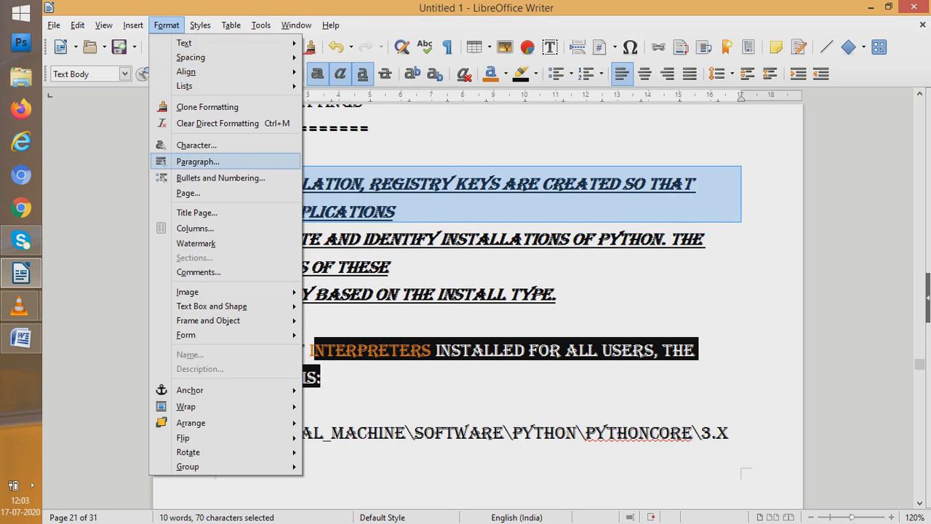
{"action": "key", "text": "Return"}
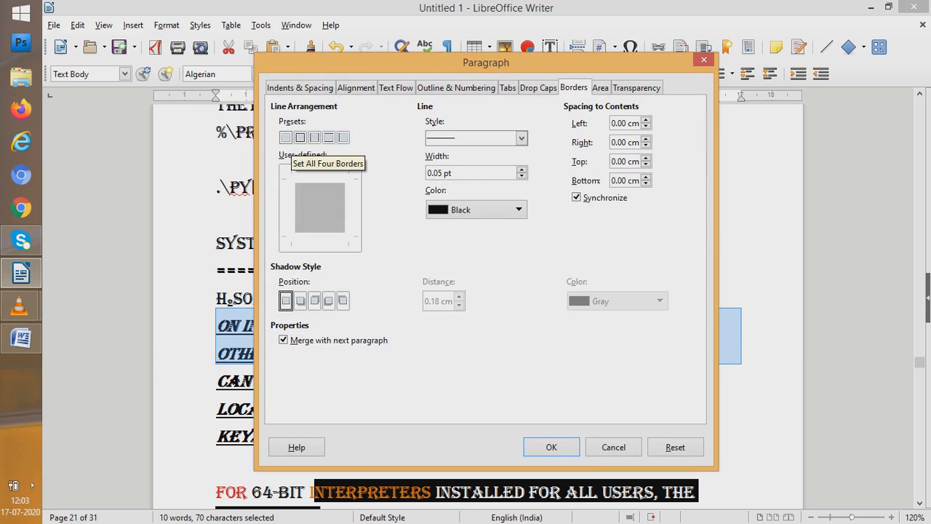
Set a border on all four sides of the paragraph with a double line style
{"action": "left_click", "coordinate": [300, 138]}
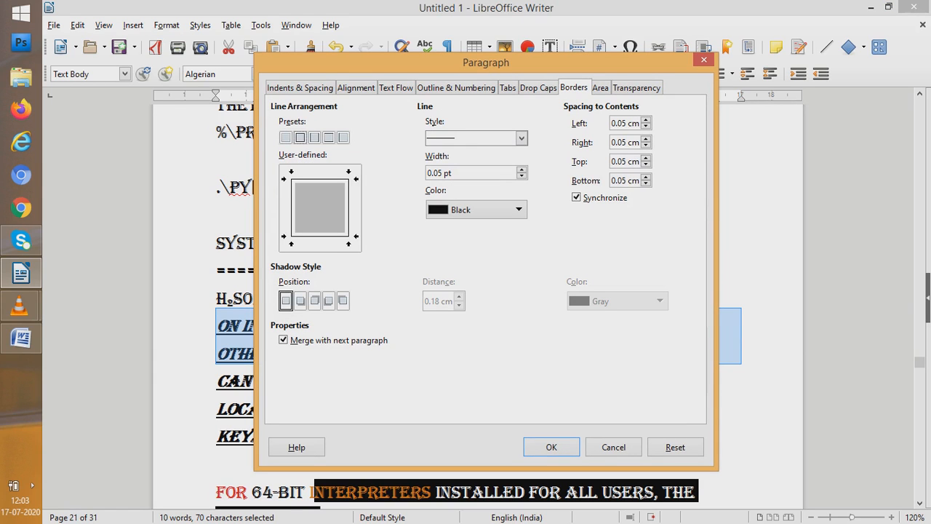
{"action": "left_click", "coordinate": [521, 138]}
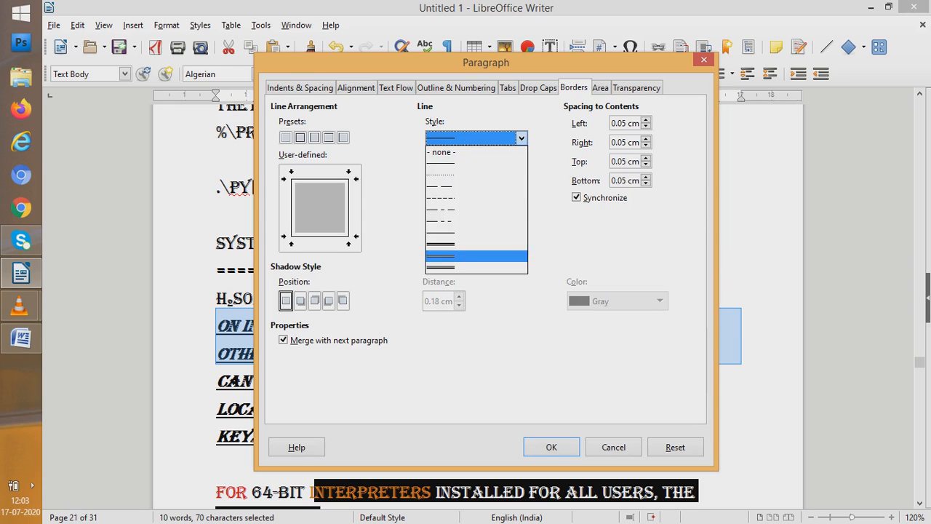
{"action": "left_click", "coordinate": [476, 268]}
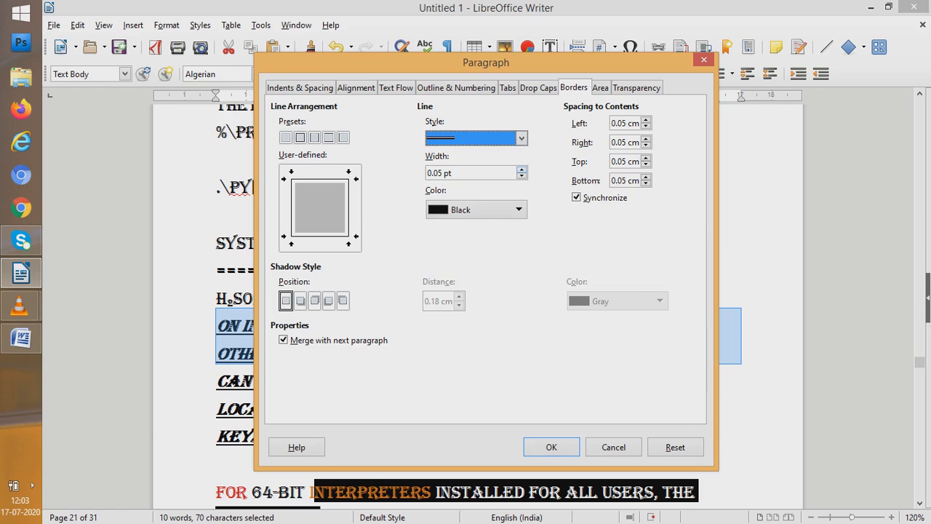
Set the paragraph border's width to 5.25 pt and its color to Dark Lime 3
{"action": "left_click", "coordinate": [521, 169]}
{"action": "left_click", "coordinate": [521, 170]}
{"action": "left_click", "coordinate": [522, 169]}
{"action": "left_click", "coordinate": [521, 169]}
{"action": "left_click", "coordinate": [522, 169]}
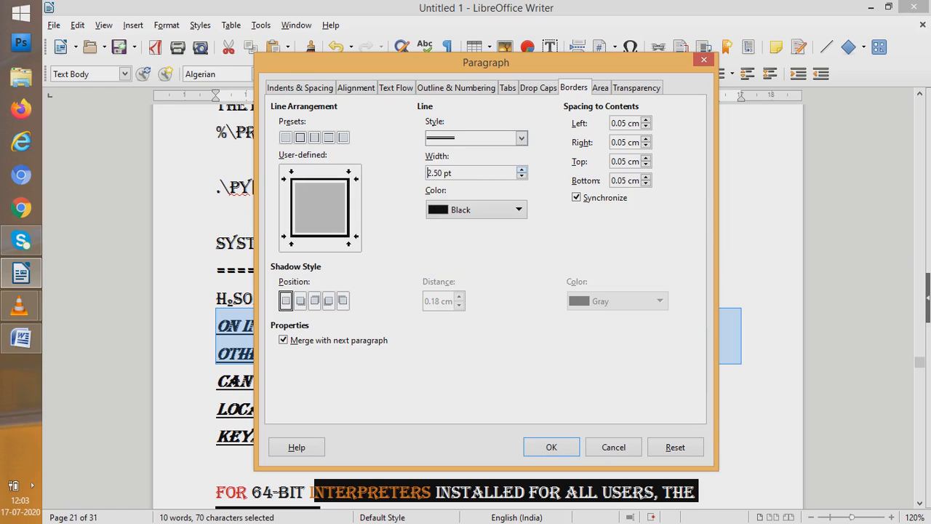
{"action": "left_click", "coordinate": [522, 169]}
{"action": "left_click", "coordinate": [521, 169]}
{"action": "left_click", "coordinate": [521, 169]}
{"action": "left_click", "coordinate": [522, 169]}
{"action": "left_click", "coordinate": [521, 170]}
{"action": "left_click", "coordinate": [521, 170]}
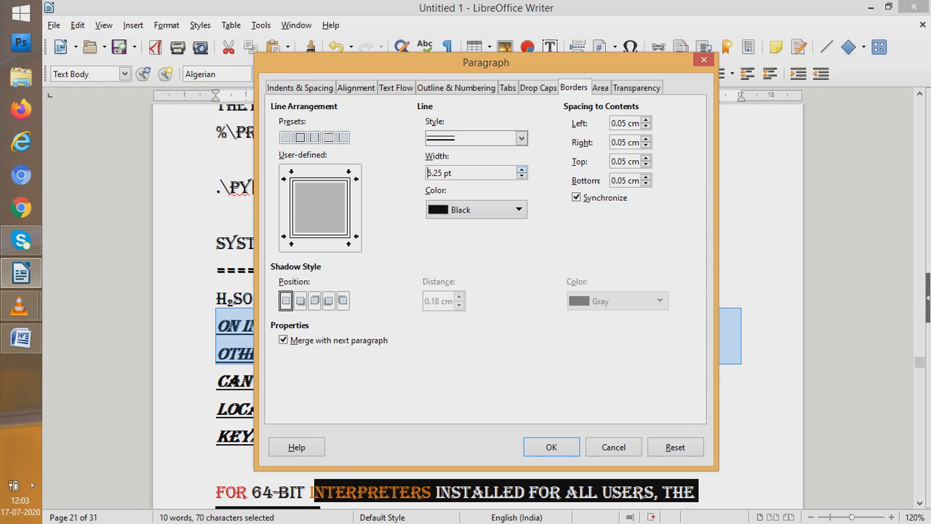
{"action": "left_click", "coordinate": [477, 210]}
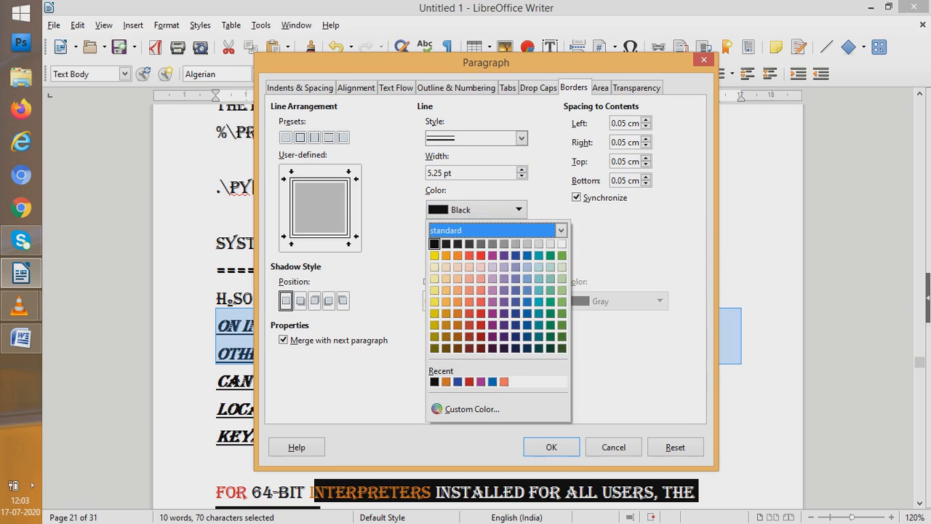
{"action": "left_click", "coordinate": [562, 336]}
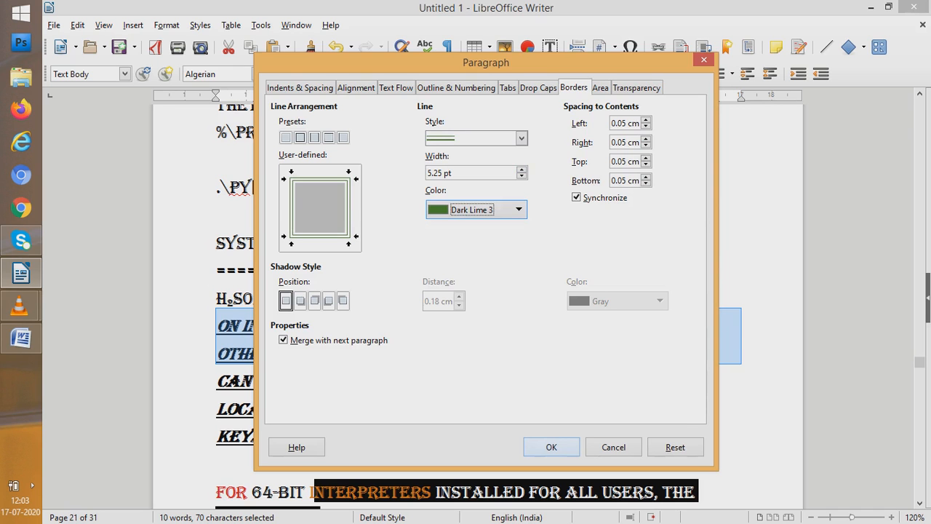
Apply the double-line border to the paragraph and review the bordered text on the document's first pages
{"action": "left_click", "coordinate": [551, 447]}
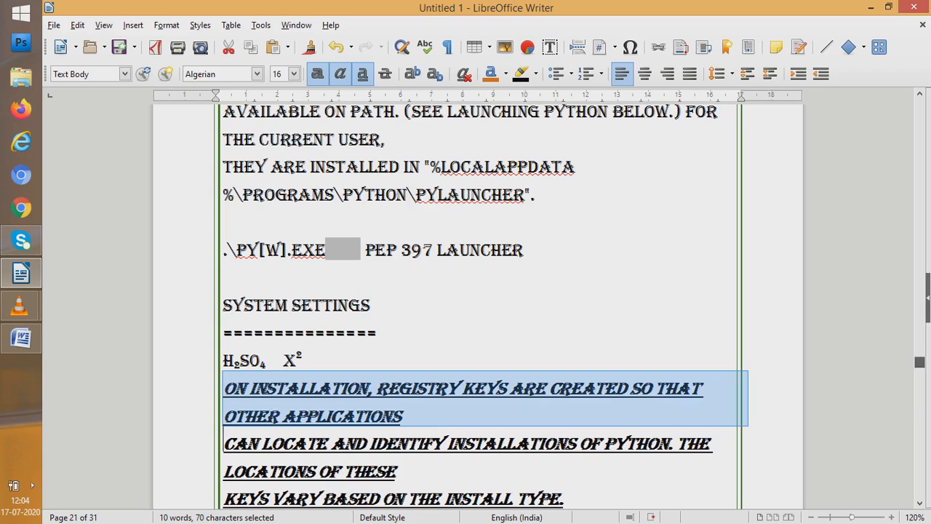
{"action": "left_click_drag", "start_coordinate": [920, 362], "coordinate": [919, 103]}
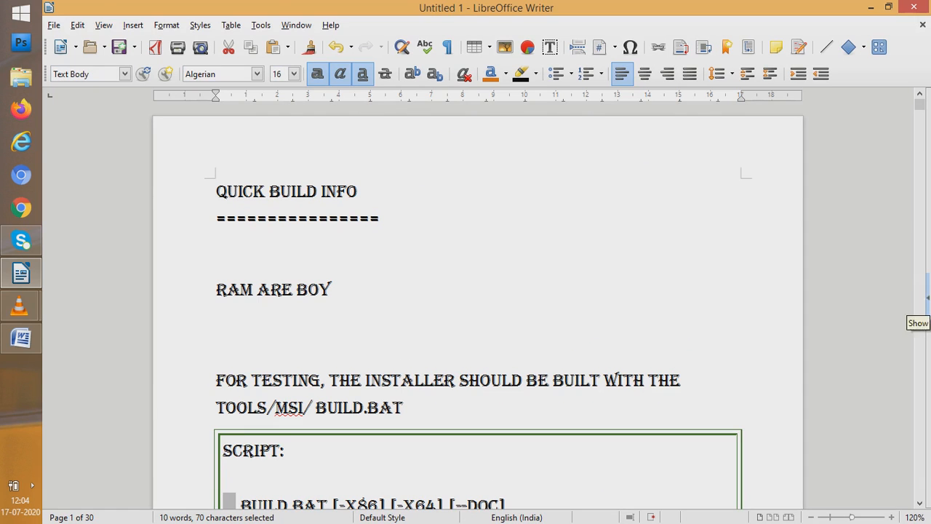
{"action": "left_click_drag", "start_coordinate": [920, 105], "coordinate": [920, 126]}
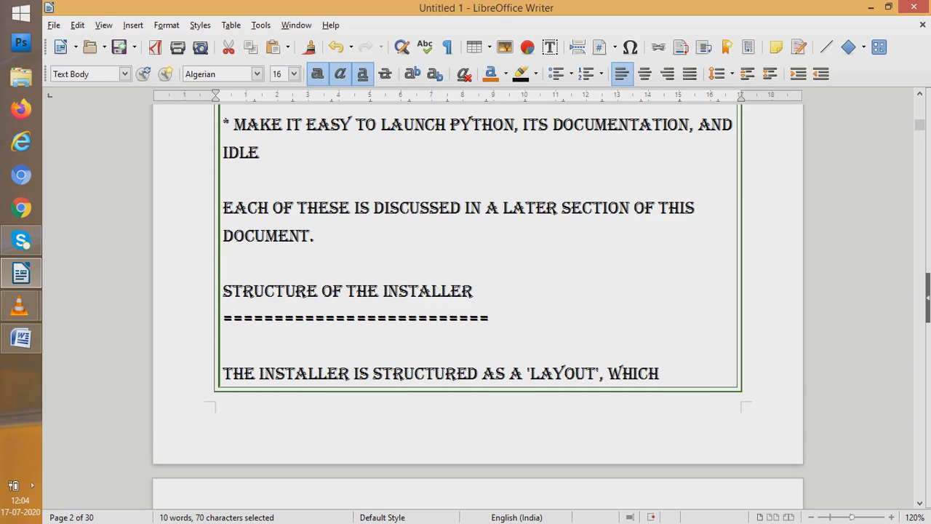
Fill the background of the selected "On installation" paragraph with the light teal color bce4e5 from the standard palette
{"action": "left_click", "coordinate": [166, 26]}
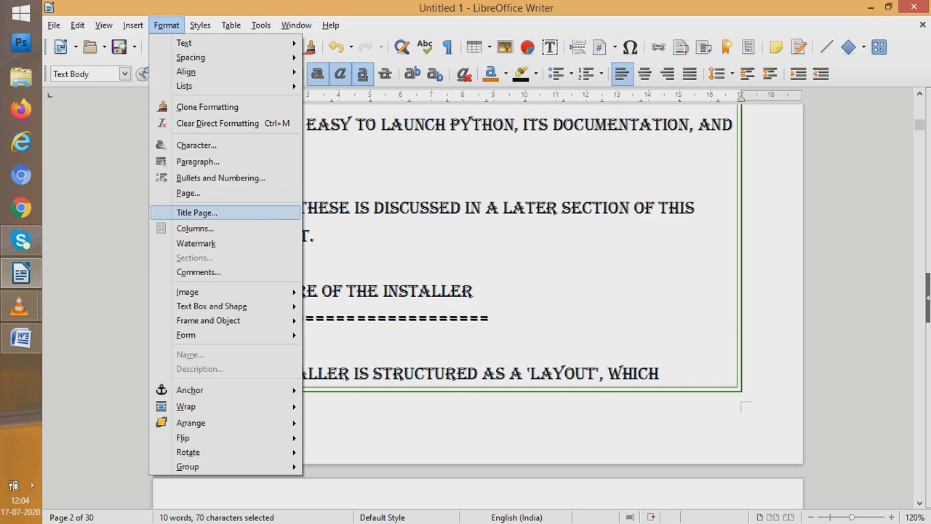
{"action": "left_click", "coordinate": [197, 161]}
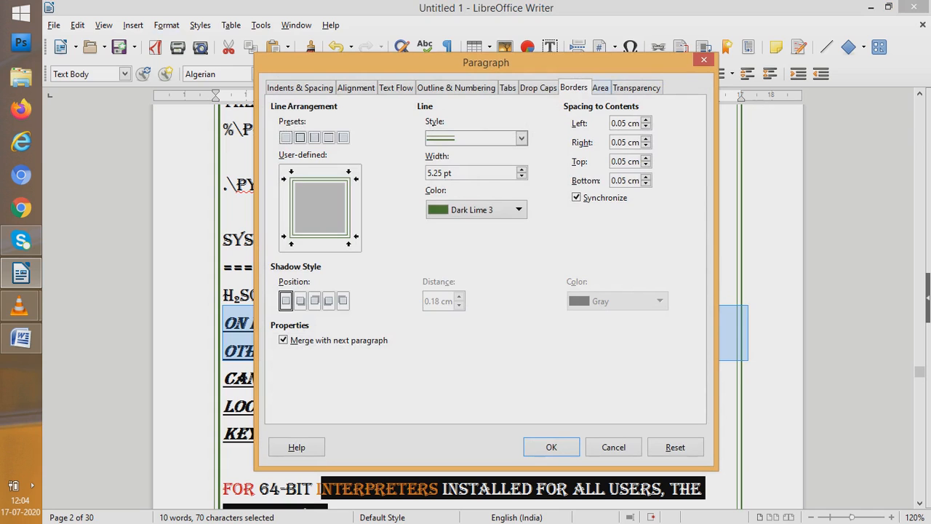
{"action": "left_click", "coordinate": [600, 88]}
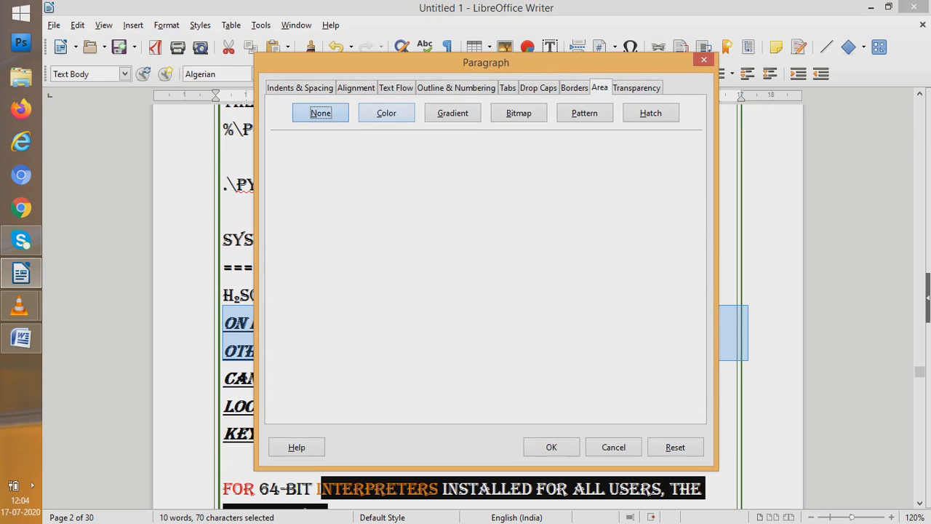
{"action": "left_click", "coordinate": [386, 113]}
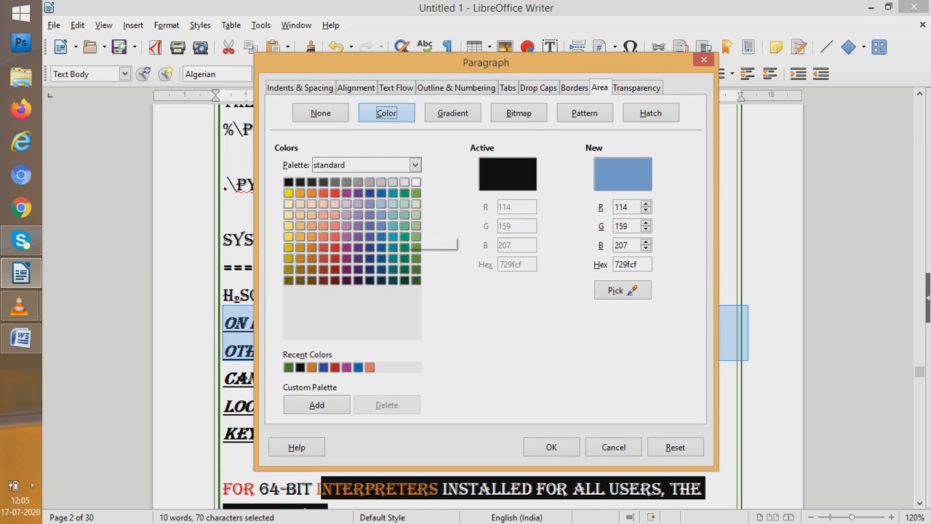
{"action": "left_click", "coordinate": [393, 204]}
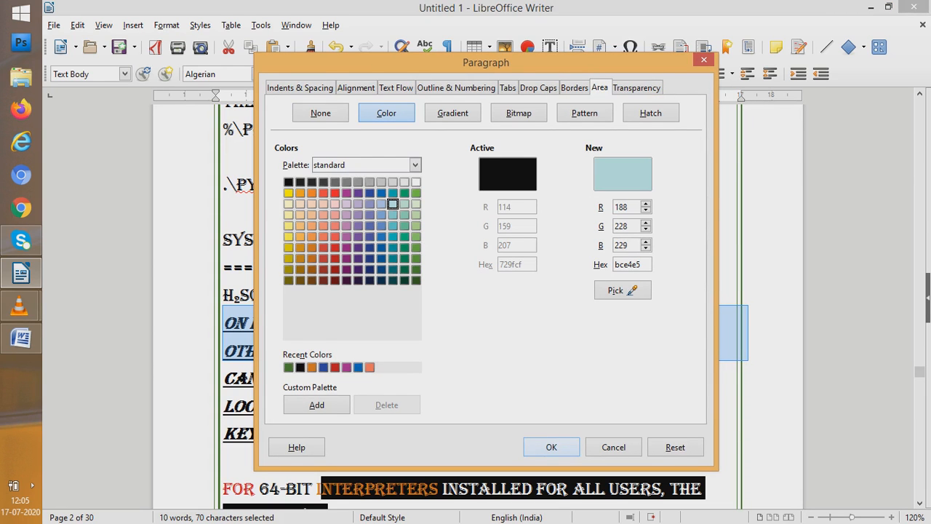
{"action": "left_click", "coordinate": [552, 446]}
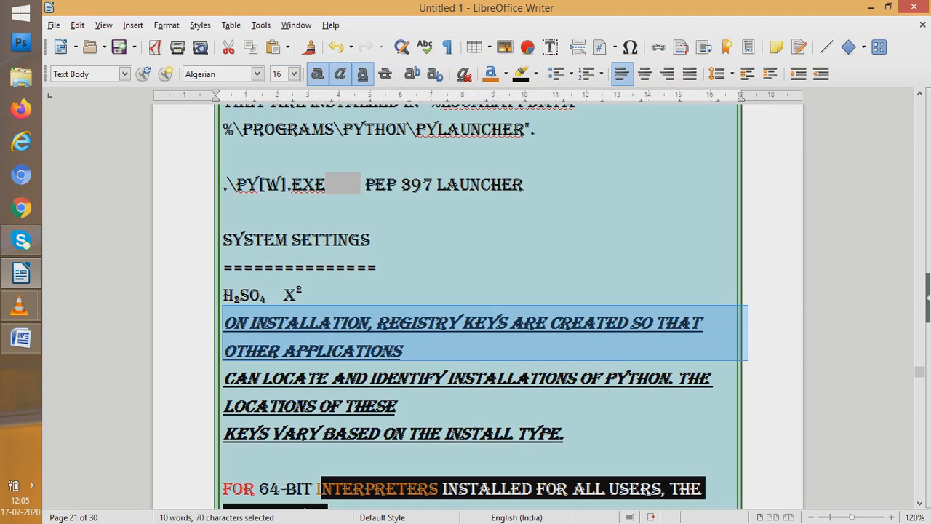
{"action": "left_click", "coordinate": [402, 351]}
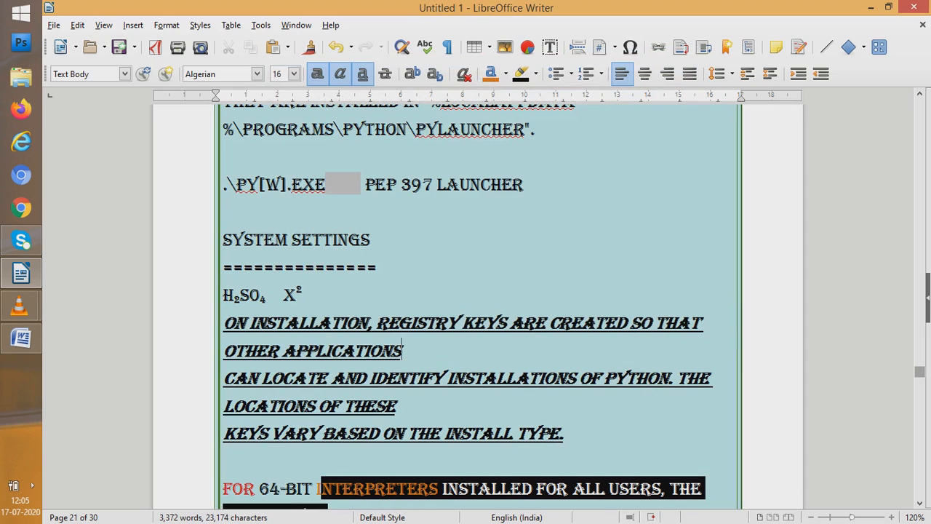
Review the colored background near the document's start, and undo both the background fill and the paragraph border
{"action": "left_click_drag", "start_coordinate": [919, 371], "coordinate": [920, 109]}
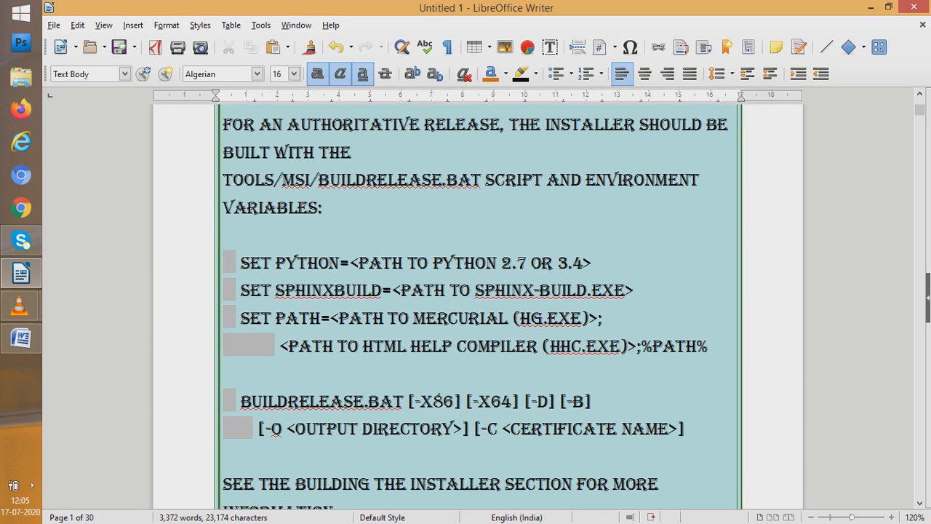
{"action": "key", "text": "ctrl+z"}
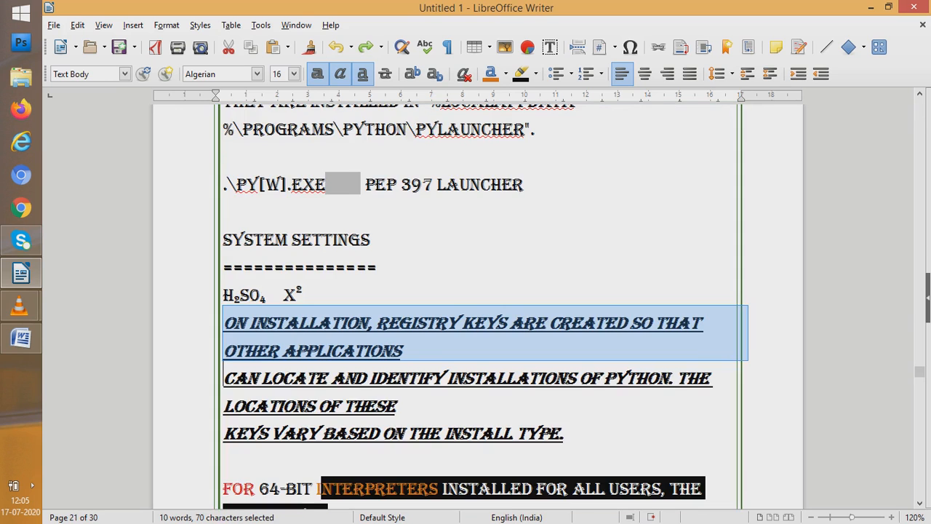
{"action": "key", "text": "ctrl+z"}
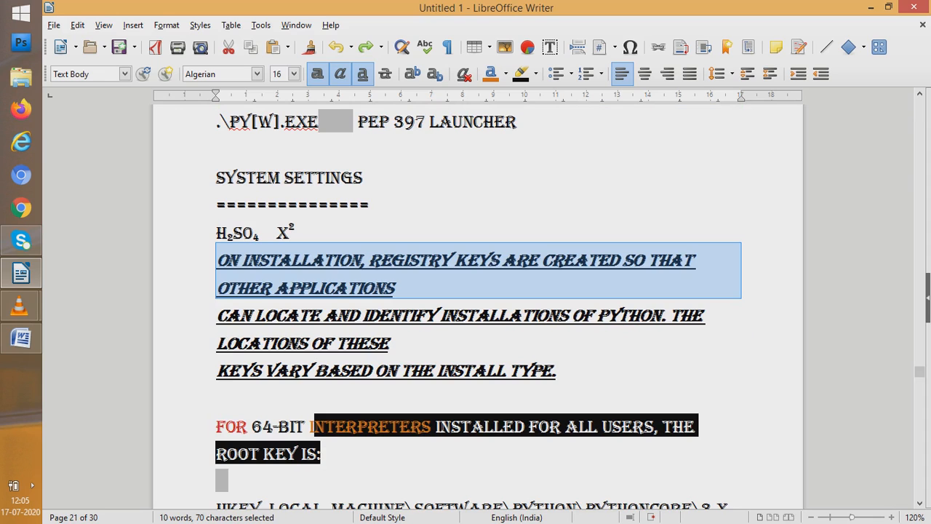
Try right and centered alignment on the text at "System Settings", and finish with it justified
{"action": "left_click", "coordinate": [294, 176]}
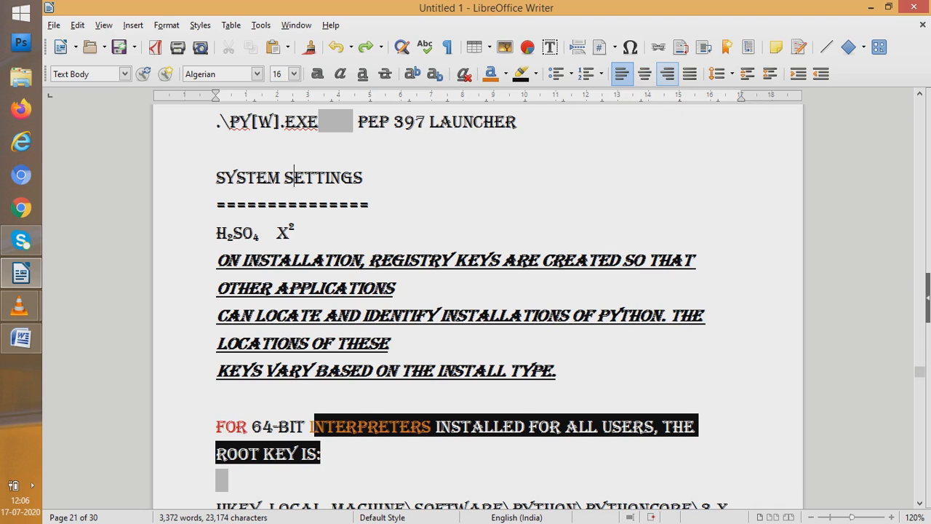
{"action": "left_click", "coordinate": [667, 73]}
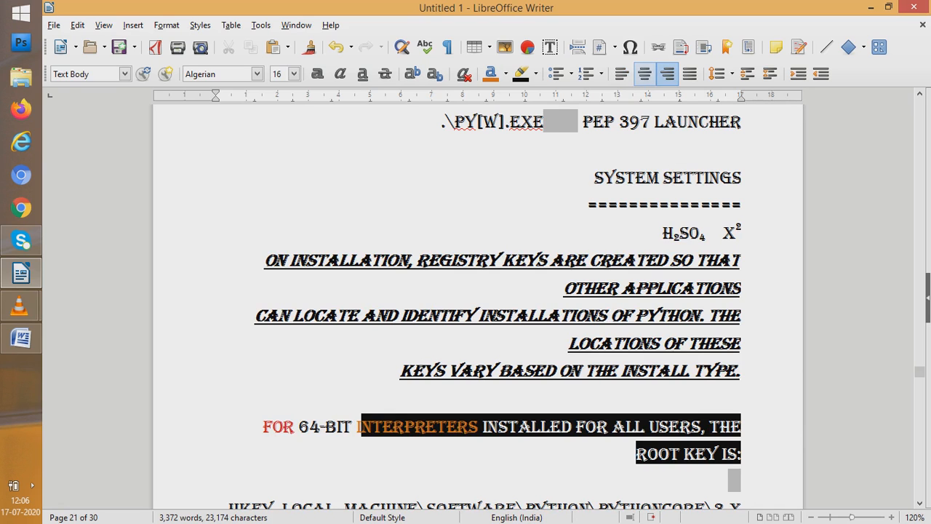
{"action": "left_click", "coordinate": [644, 74]}
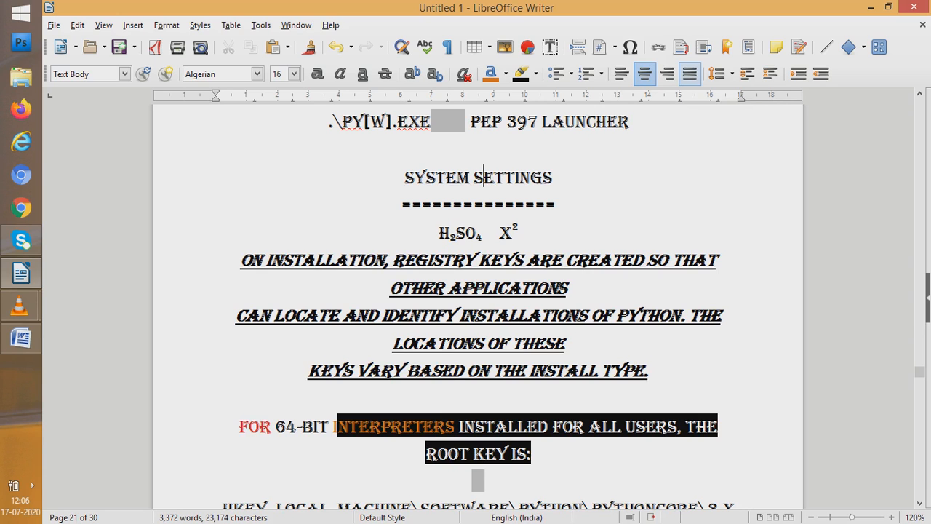
{"action": "left_click", "coordinate": [689, 74]}
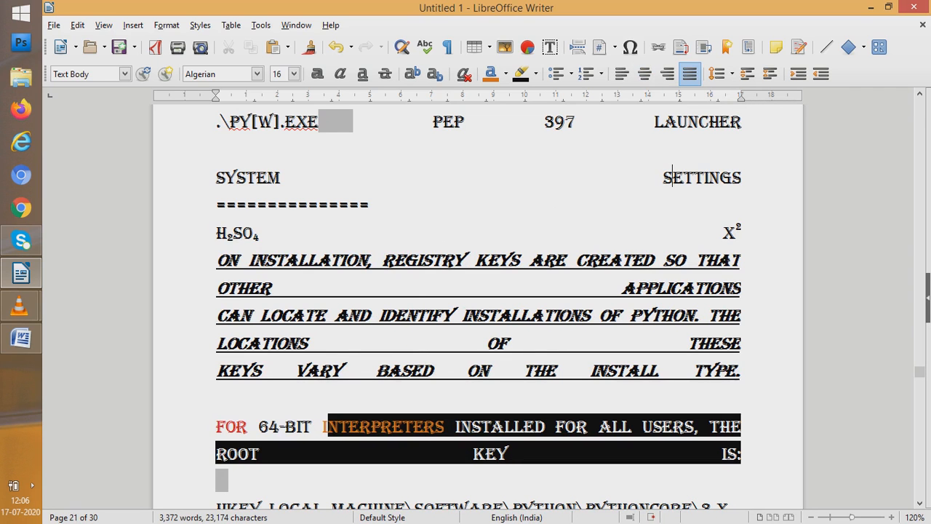
{"action": "left_click", "coordinate": [740, 122]}
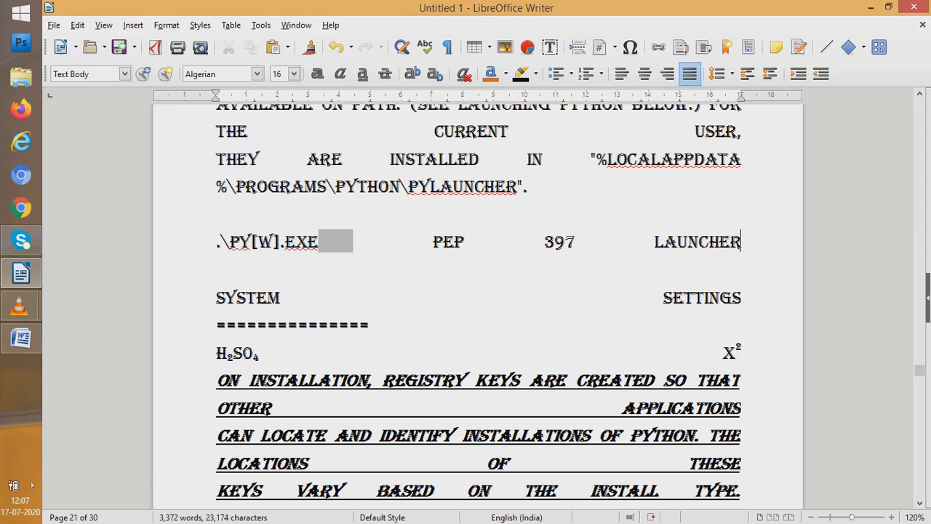
Close the document without saving its changes
{"action": "key", "text": "alt+f"}
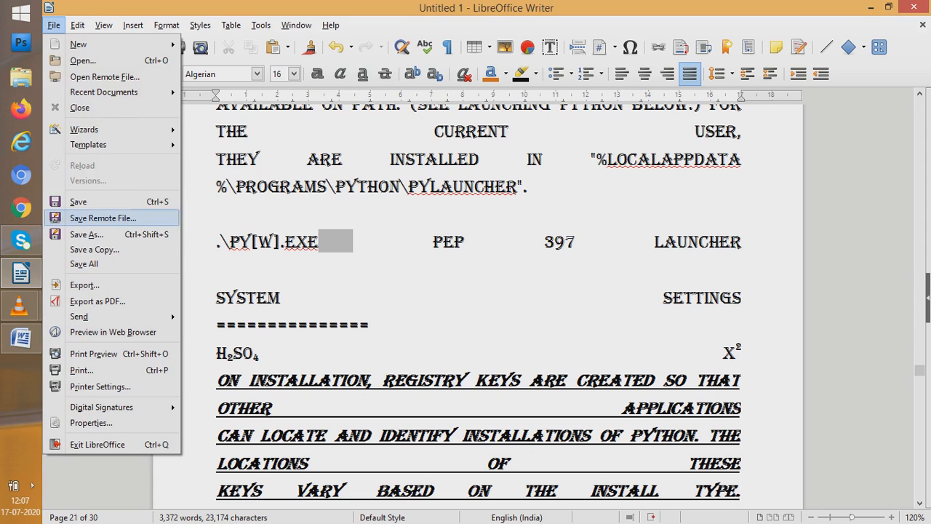
{"action": "key", "text": "Return"}
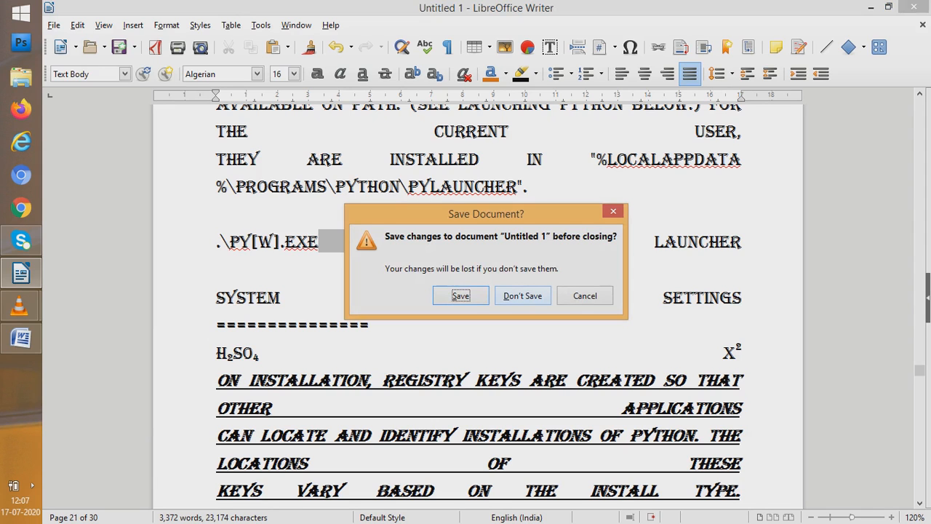
{"action": "left_click", "coordinate": [522, 296]}
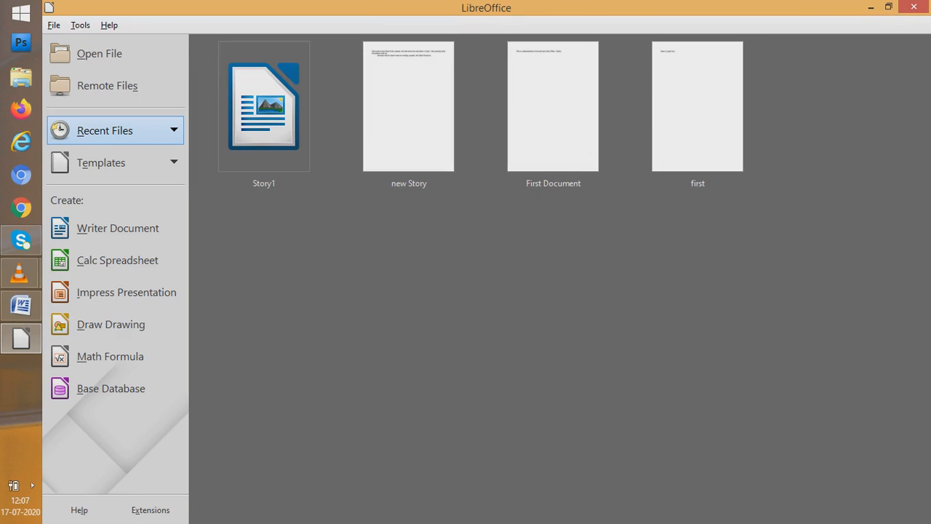
Create a new blank text document
{"action": "left_click", "coordinate": [54, 25]}
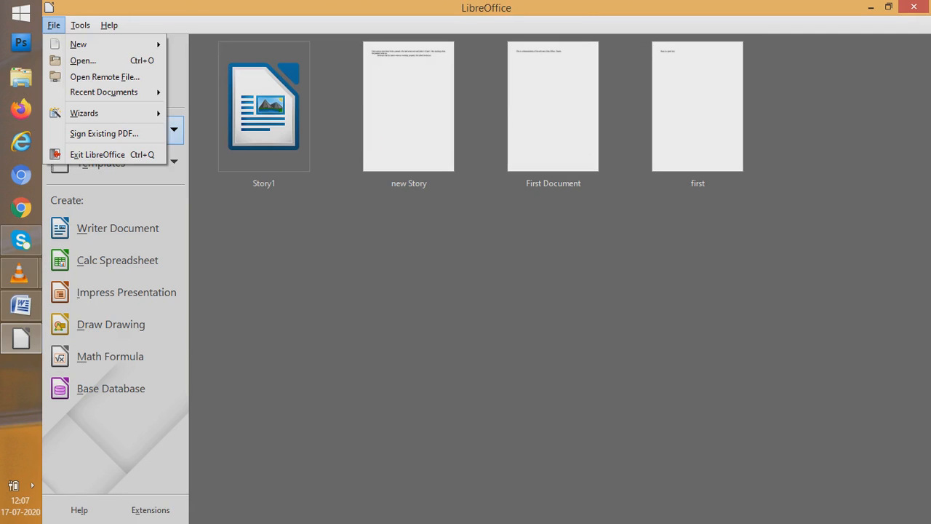
{"action": "mouse_move", "coordinate": [79, 44]}
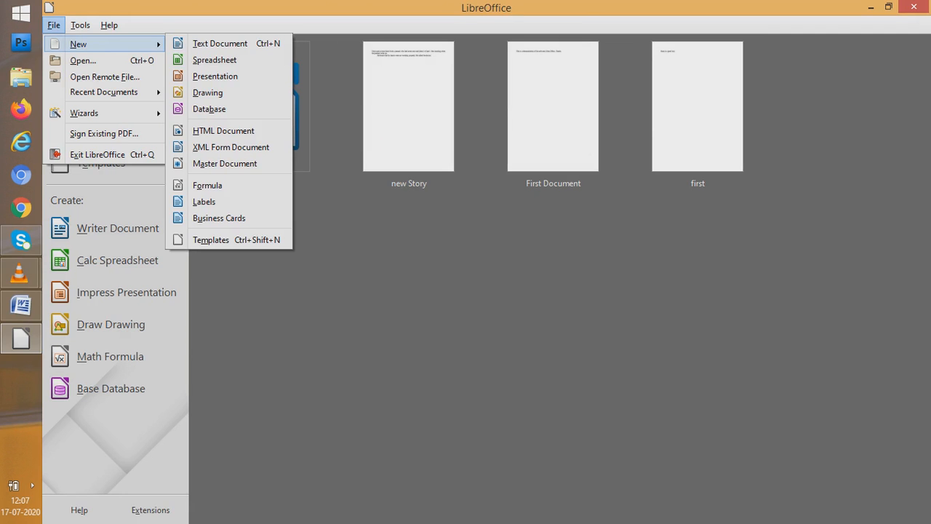
{"action": "left_click", "coordinate": [220, 43]}
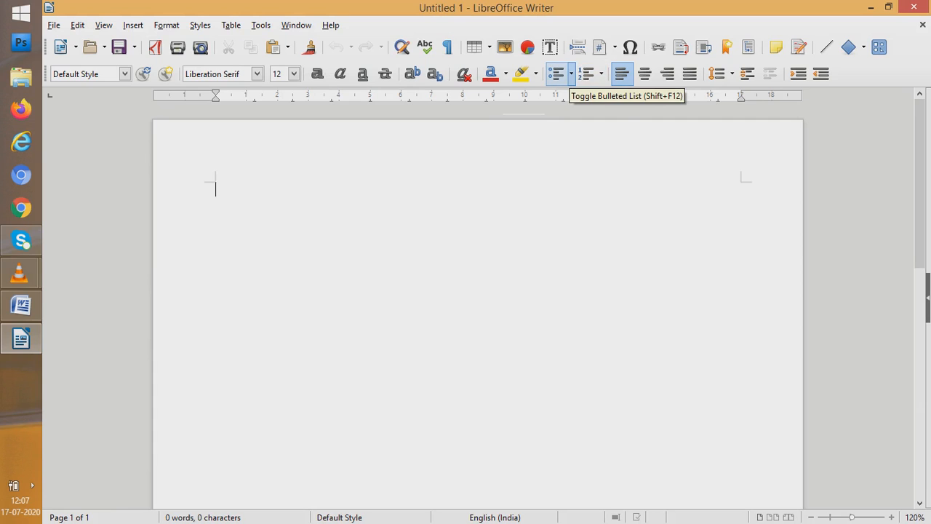
Create a bulleted list with the four items "Asdasdasd", "asdasdas", "dadasdas" and "adasdasdas"
{"action": "left_click", "coordinate": [559, 73]}
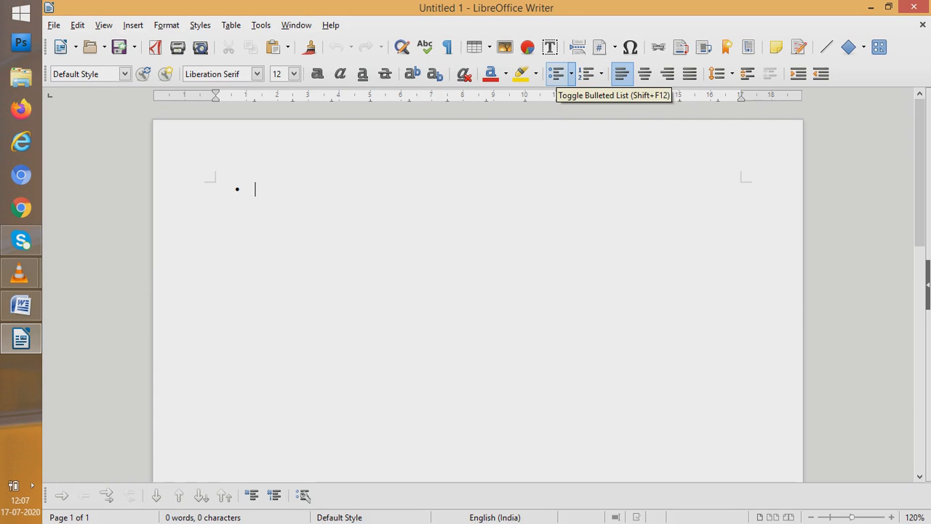
{"action": "type", "text": "asdasdasd"}
{"action": "key", "text": "Return"}
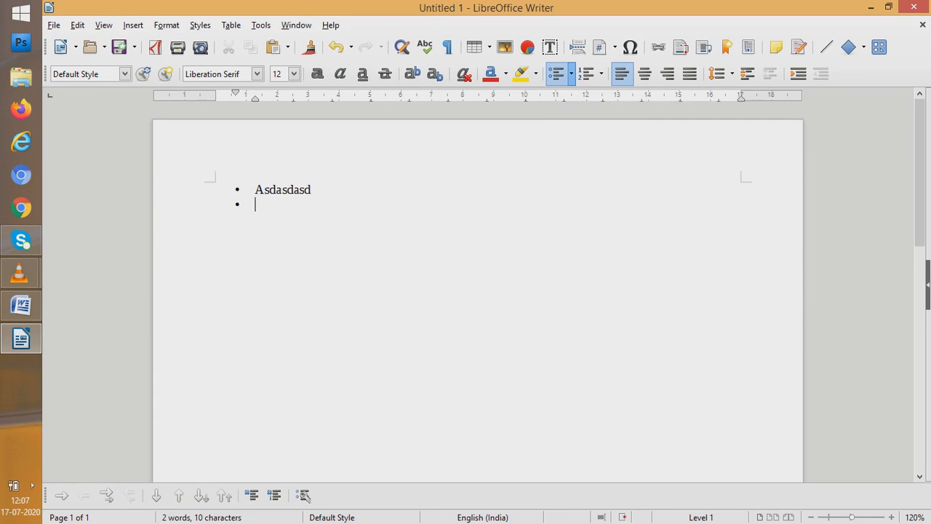
{"action": "type", "text": "asdasdas"}
{"action": "key", "text": "Return"}
{"action": "type", "text": "dadasdas"}
{"action": "key", "text": "Return"}
{"action": "type", "text": "adasdasdas"}
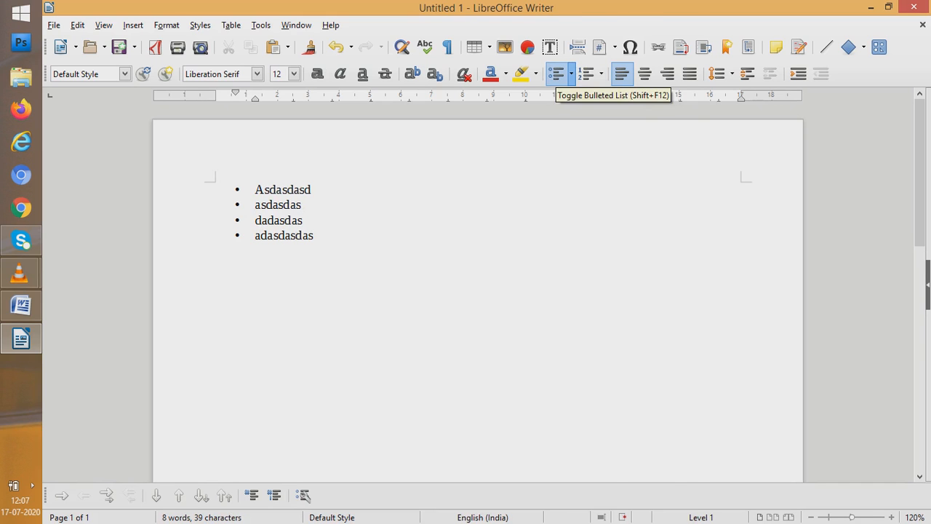
Change the list's bullet style to solid right-pointing arrows
{"action": "right_click", "coordinate": [557, 73]}
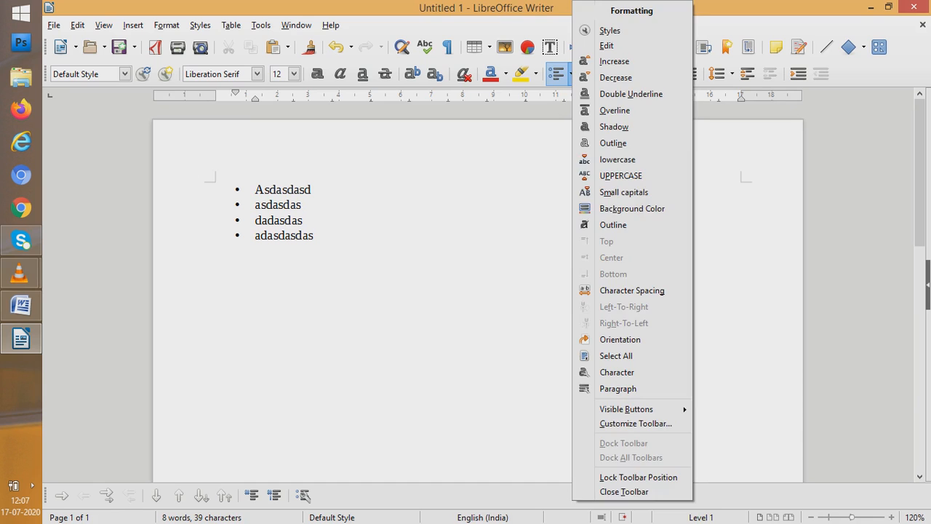
{"action": "key", "text": "Escape"}
{"action": "left_click", "coordinate": [166, 25]}
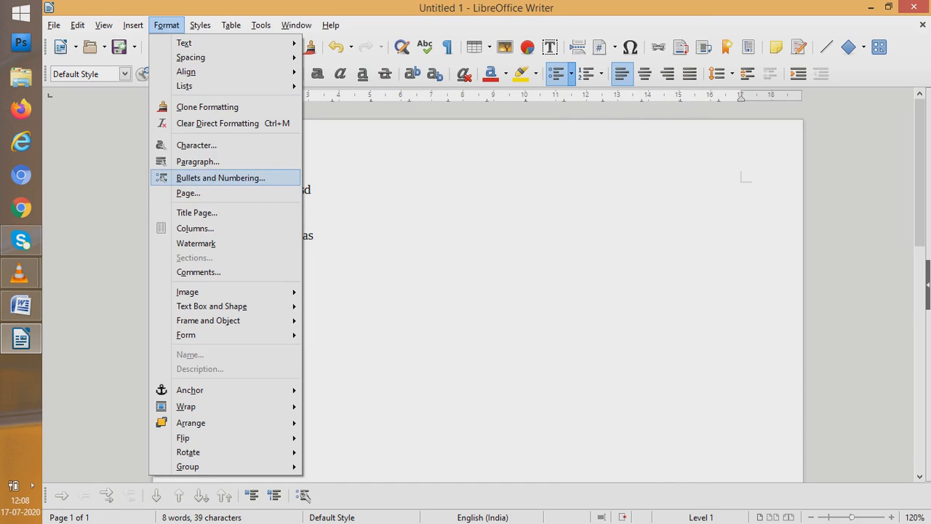
{"action": "left_click", "coordinate": [220, 178]}
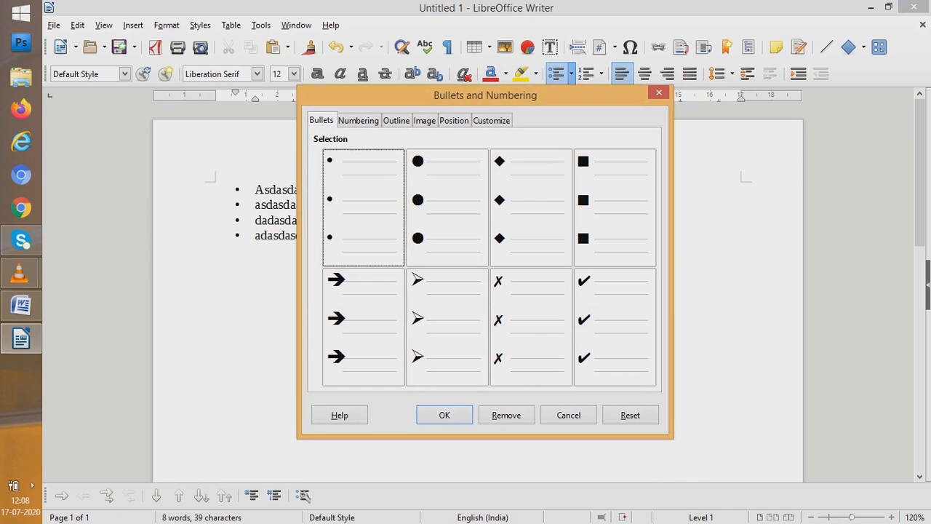
{"action": "double_click", "coordinate": [378, 327]}
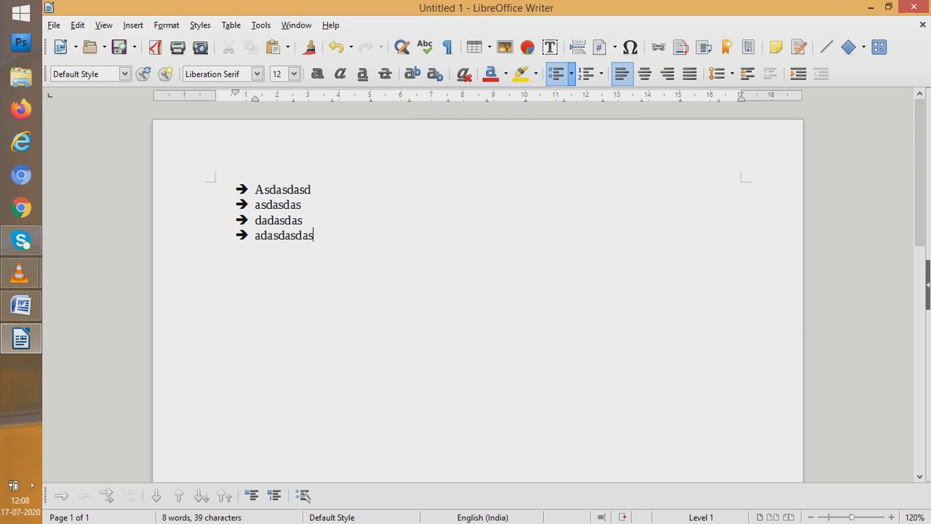
Change the list's bullet style to check marks
{"action": "left_click", "coordinate": [167, 25]}
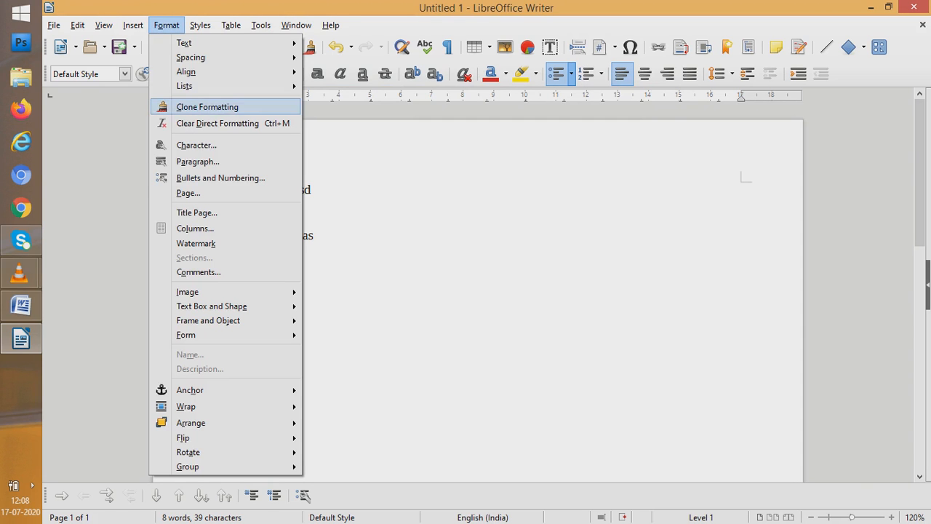
{"action": "left_click", "coordinate": [220, 178]}
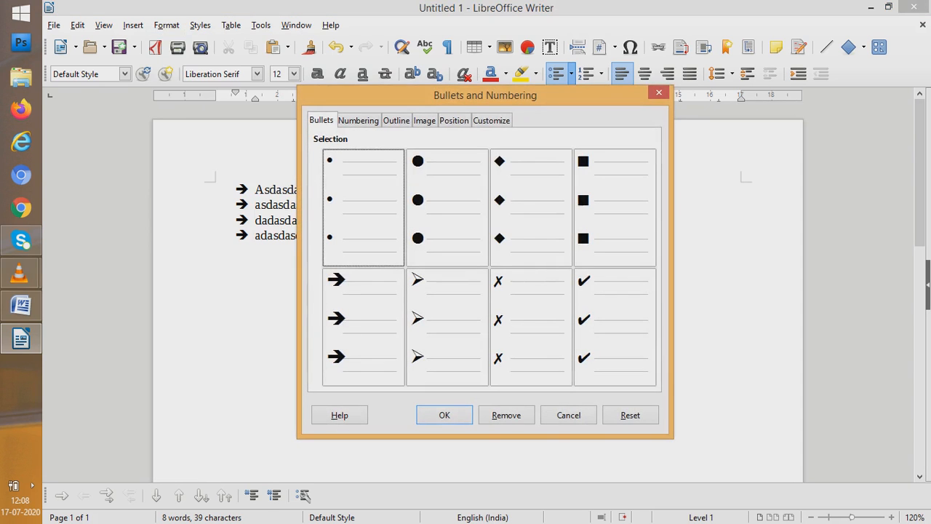
{"action": "double_click", "coordinate": [582, 320]}
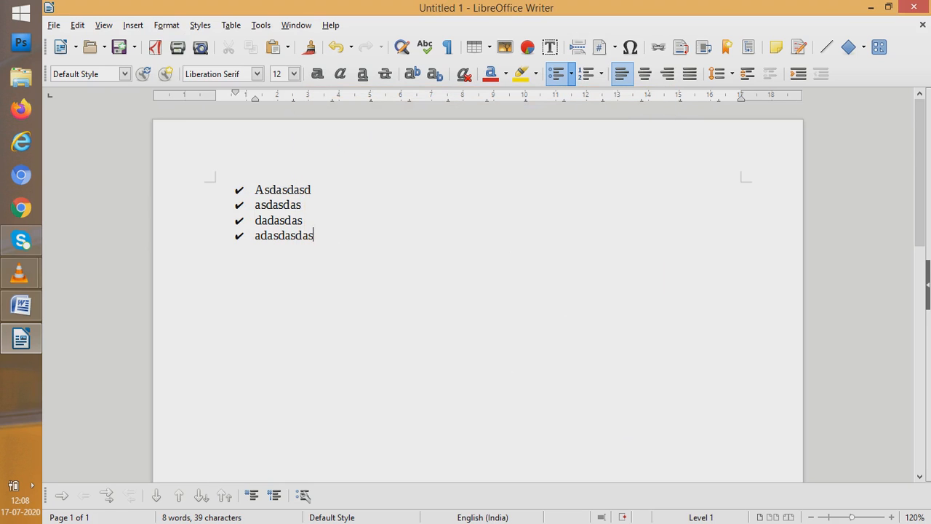
Change the list to lowercase letter numbering in the a) b) c) format
{"action": "left_click", "coordinate": [165, 25]}
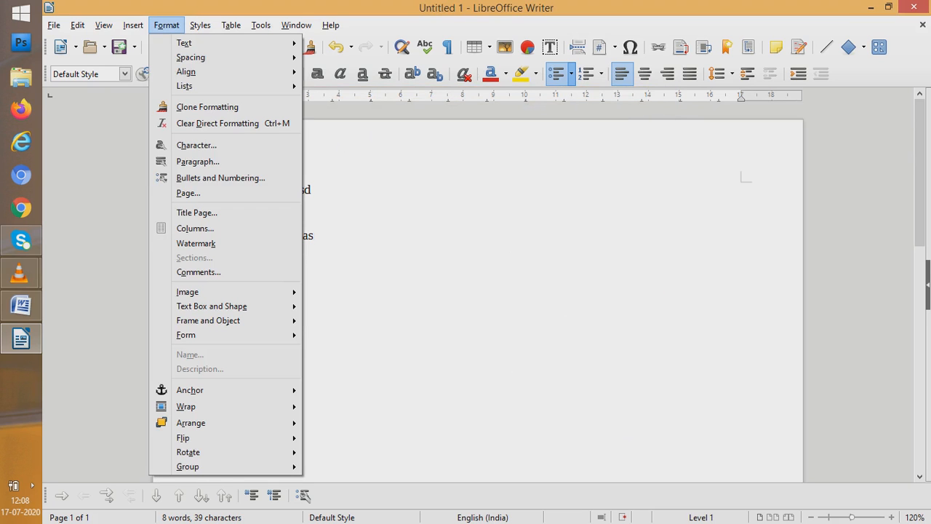
{"action": "left_click", "coordinate": [218, 177]}
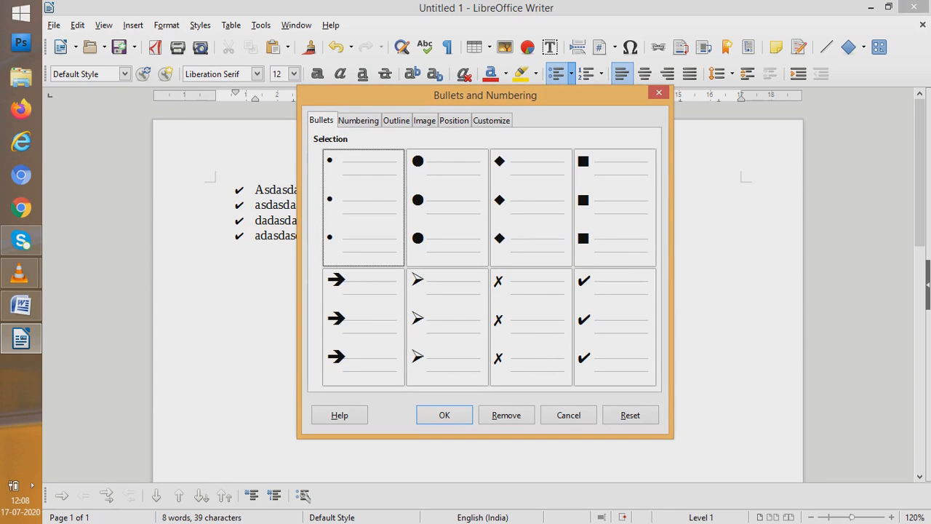
{"action": "left_click", "coordinate": [358, 120]}
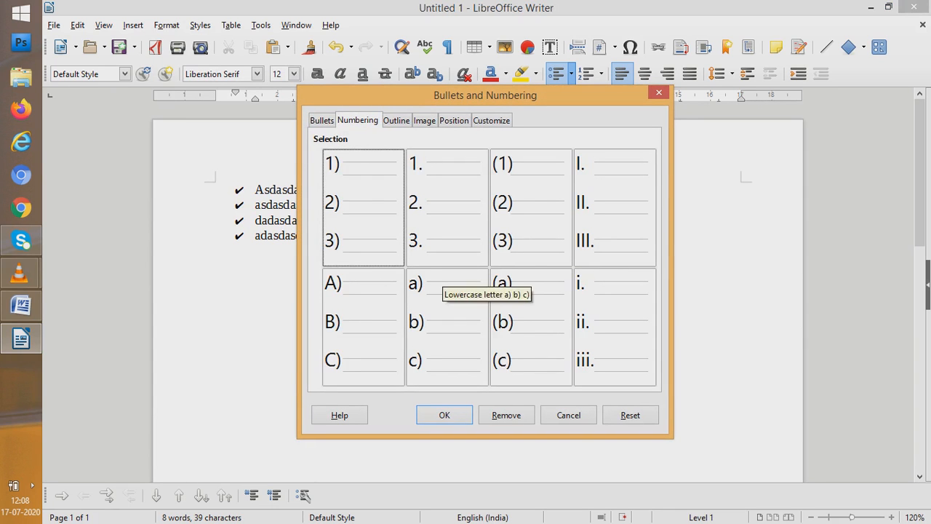
{"action": "left_click", "coordinate": [444, 291]}
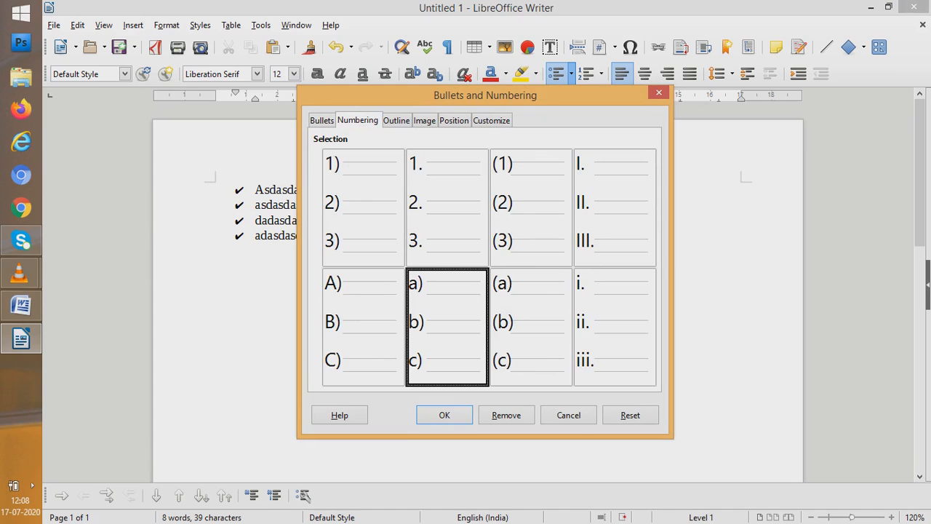
{"action": "left_click", "coordinate": [444, 415]}
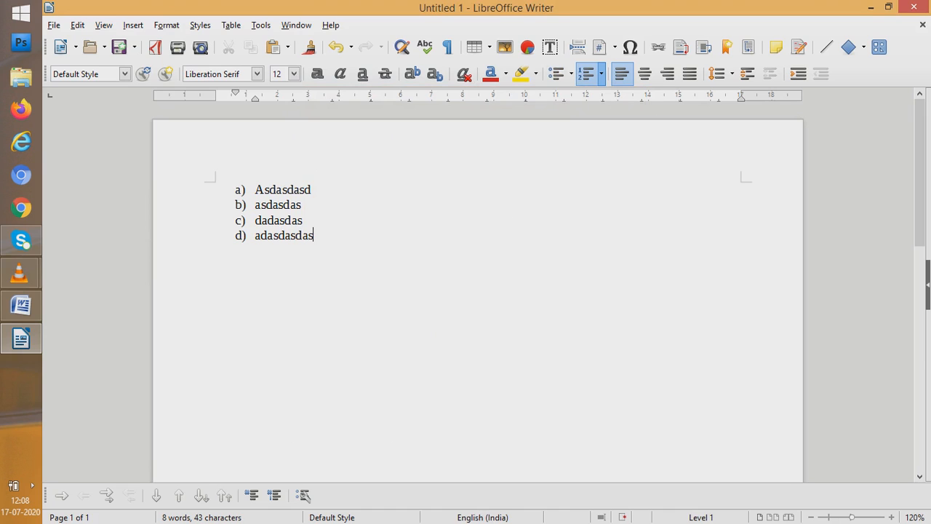
Convert the text of the first list item to UPPERCASE
{"action": "left_click", "coordinate": [254, 190]}
{"action": "key", "text": "shift+Right"}
{"action": "key", "text": "shift+Right"}
{"action": "key", "text": "shift+Right"}
{"action": "key", "text": "shift+Right"}
{"action": "key", "text": "shift+Right"}
{"action": "key", "text": "shift+Right"}
{"action": "key", "text": "shift+Right"}
{"action": "key", "text": "shift+Right"}
{"action": "key", "text": "shift+Right"}
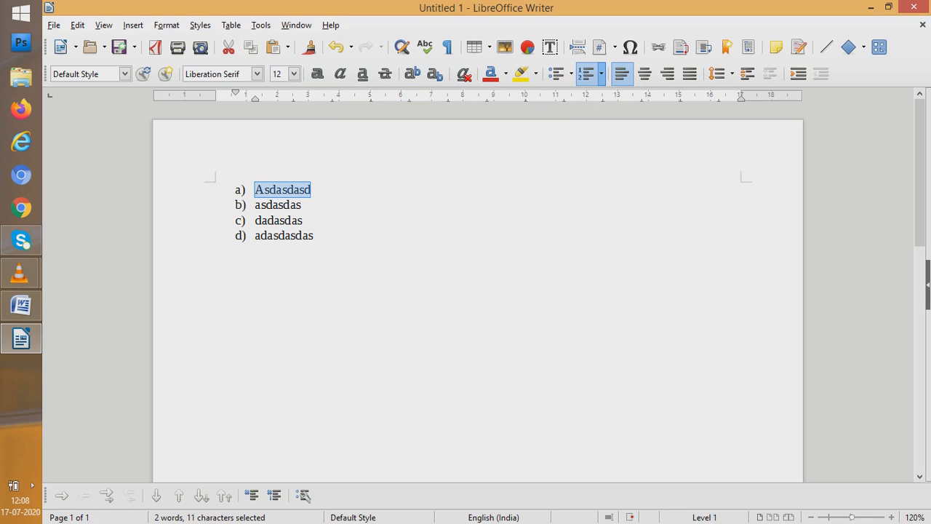
{"action": "key", "text": "alt+o"}
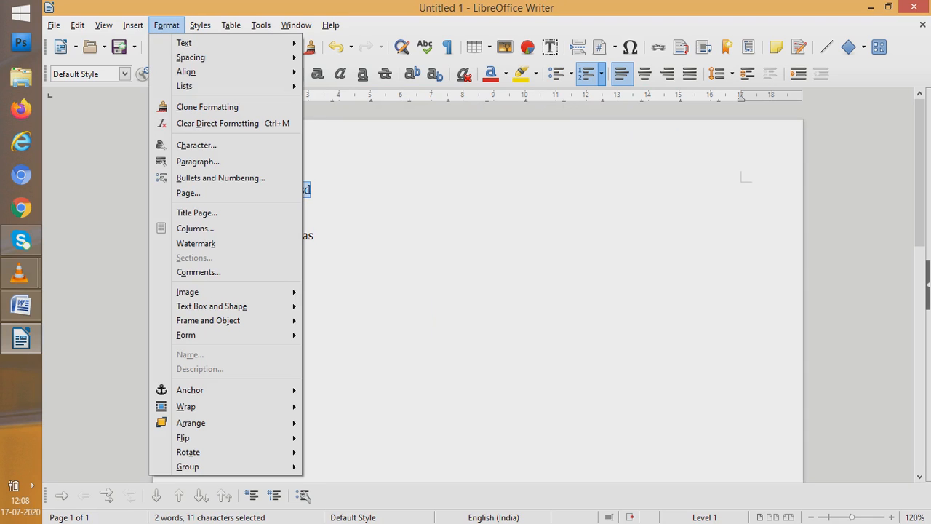
{"action": "key", "text": "Right"}
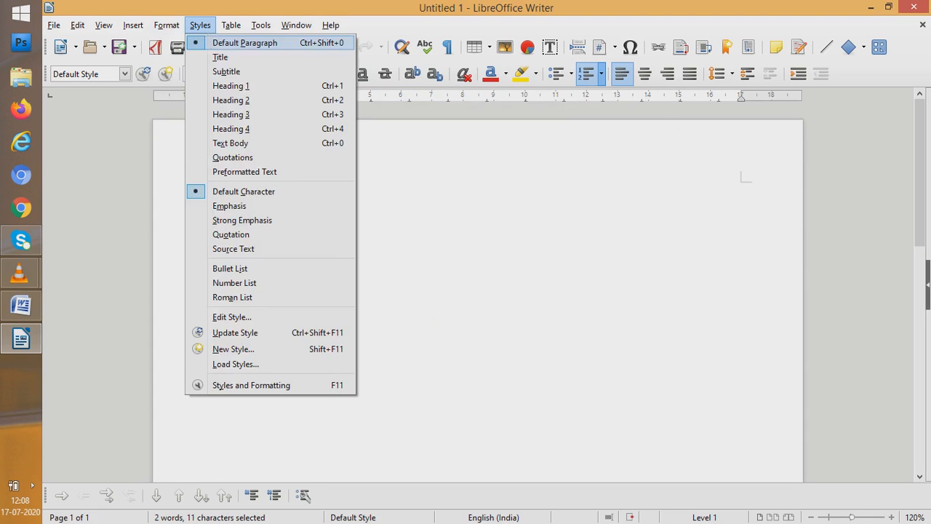
{"action": "key", "text": "Left"}
{"action": "key", "text": "Down"}
{"action": "key", "text": "Right"}
{"action": "key", "text": "Down"}
{"action": "key", "text": "Down"}
{"action": "key", "text": "Down"}
{"action": "key", "text": "Down"}
{"action": "key", "text": "Down"}
{"action": "key", "text": "Down"}
{"action": "key", "text": "Down"}
{"action": "key", "text": "Down"}
{"action": "key", "text": "Down"}
{"action": "key", "text": "Down"}
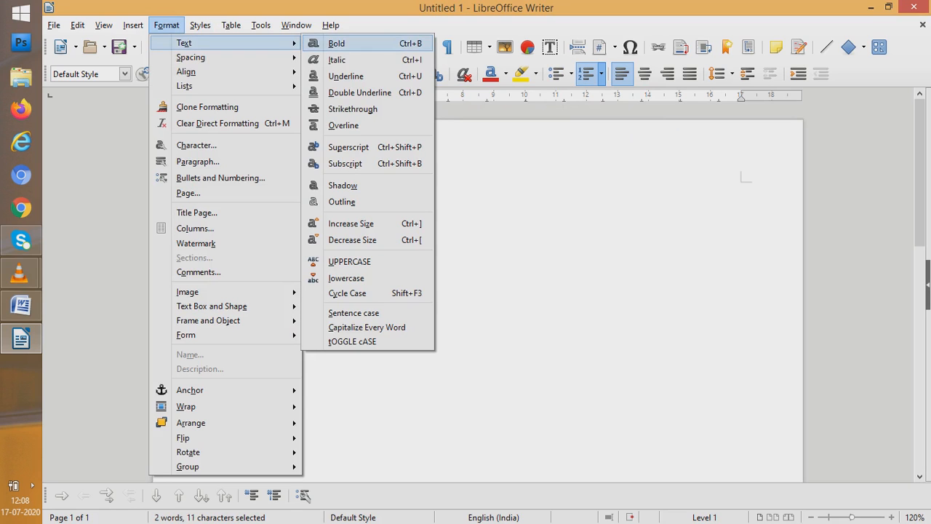
{"action": "key", "text": "Down"}
{"action": "key", "text": "Down"}
{"action": "key", "text": "Down"}
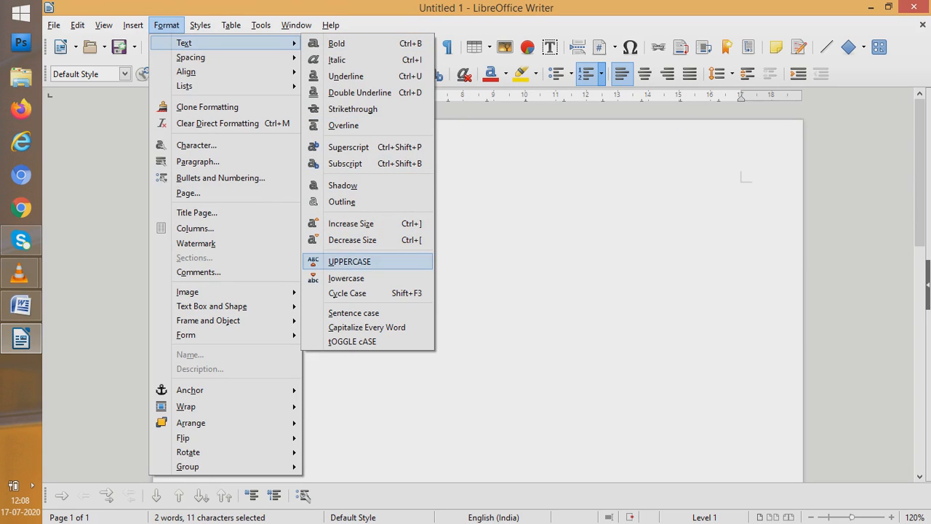
{"action": "key", "text": "Return"}
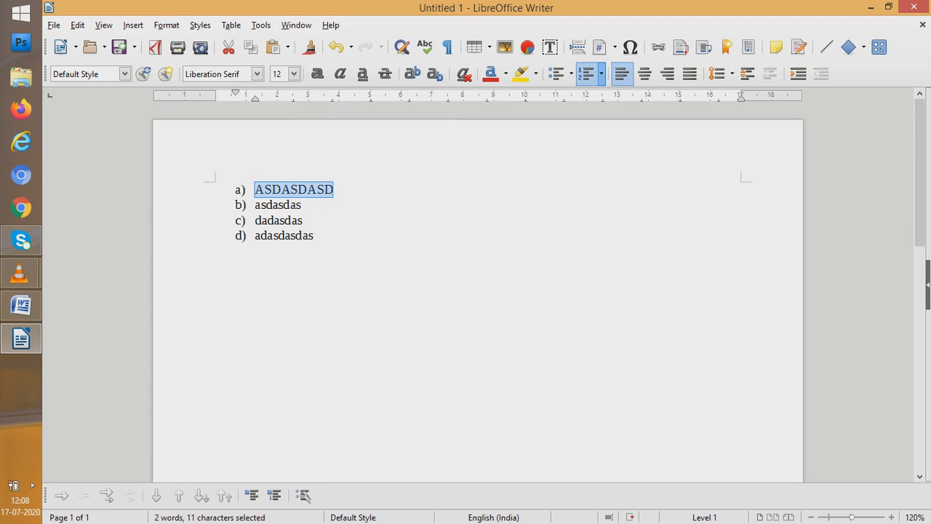
Convert the text of the first list item to lowercase
{"action": "key", "text": "alt+o"}
{"action": "key", "text": "Right"}
{"action": "key", "text": "Left"}
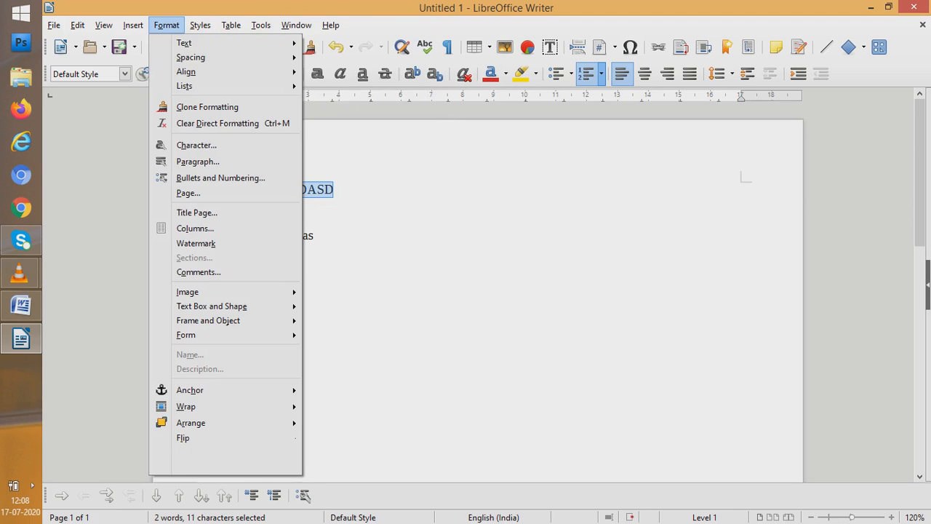
{"action": "key", "text": "Right"}
{"action": "key", "text": "Down"}
{"action": "key", "text": "Down"}
{"action": "key", "text": "Down"}
{"action": "key", "text": "Down"}
{"action": "key", "text": "Down"}
{"action": "key", "text": "Down"}
{"action": "key", "text": "Down"}
{"action": "key", "text": "Down"}
{"action": "key", "text": "Down"}
{"action": "key", "text": "Down"}
{"action": "key", "text": "Down"}
{"action": "key", "text": "Down"}
{"action": "key", "text": "Down"}
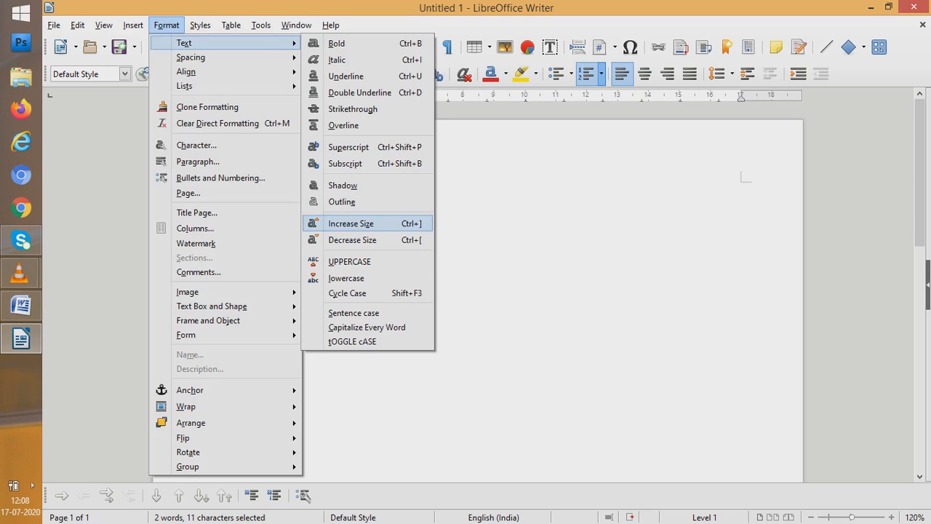
{"action": "key", "text": "Return"}
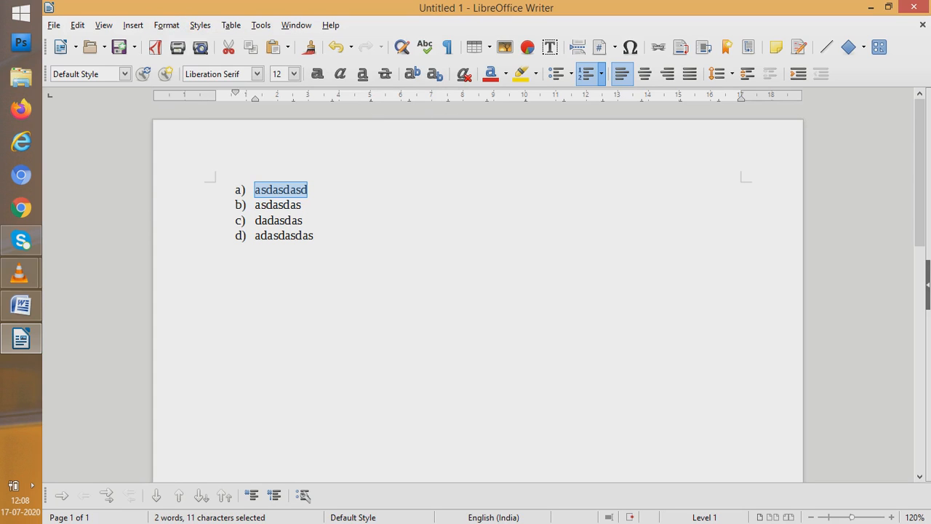
Change the case of the first list item so that it reads "Asdasdasd"
{"action": "key", "text": "alt+o"}
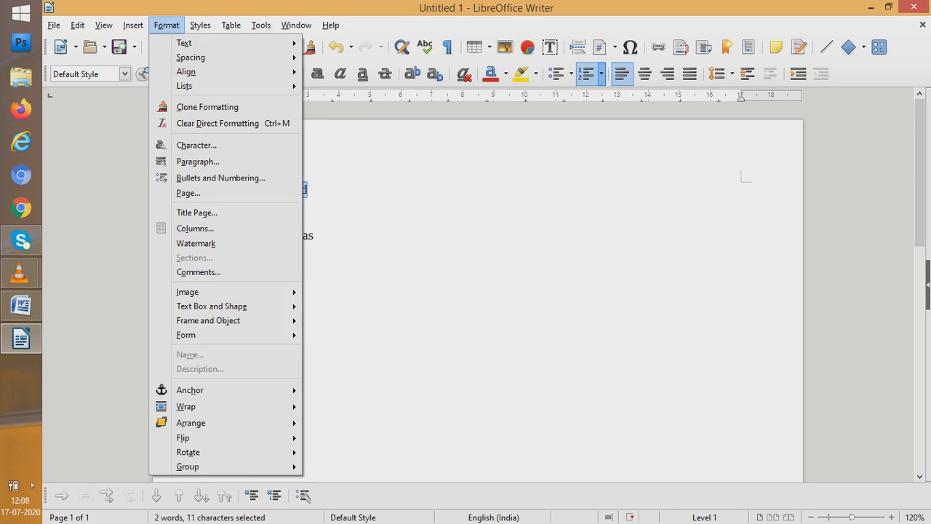
{"action": "key", "text": "Down"}
{"action": "key", "text": "Right"}
{"action": "key", "text": "Down"}
{"action": "key", "text": "Down"}
{"action": "key", "text": "Down"}
{"action": "key", "text": "Down"}
{"action": "key", "text": "Down"}
{"action": "key", "text": "Down"}
{"action": "key", "text": "Down"}
{"action": "key", "text": "Down"}
{"action": "key", "text": "Down"}
{"action": "key", "text": "Down"}
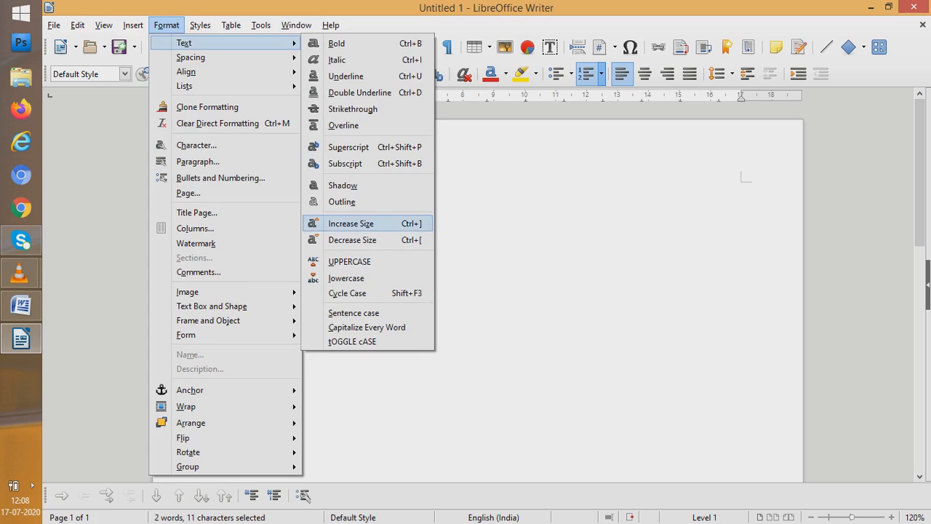
{"action": "key", "text": "Down"}
{"action": "key", "text": "Down"}
{"action": "key", "text": "Down"}
{"action": "key", "text": "Down"}
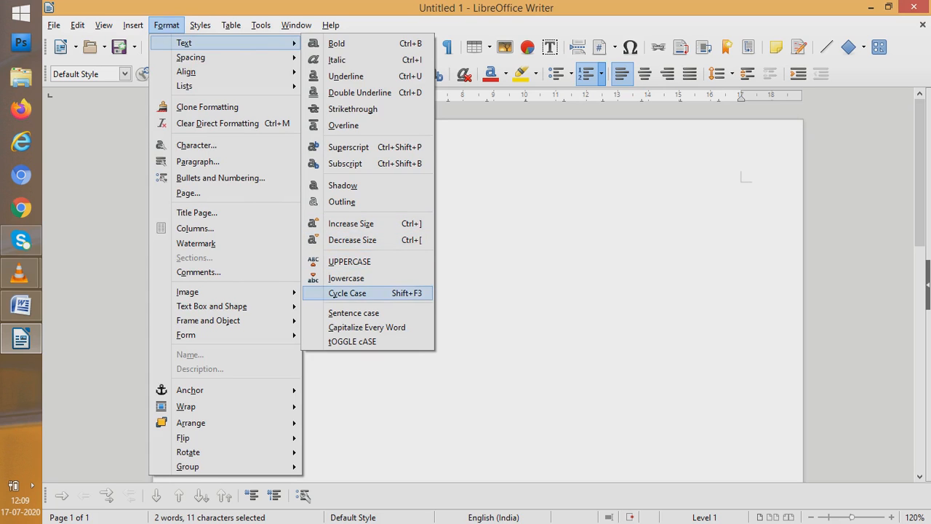
{"action": "key", "text": "Return"}
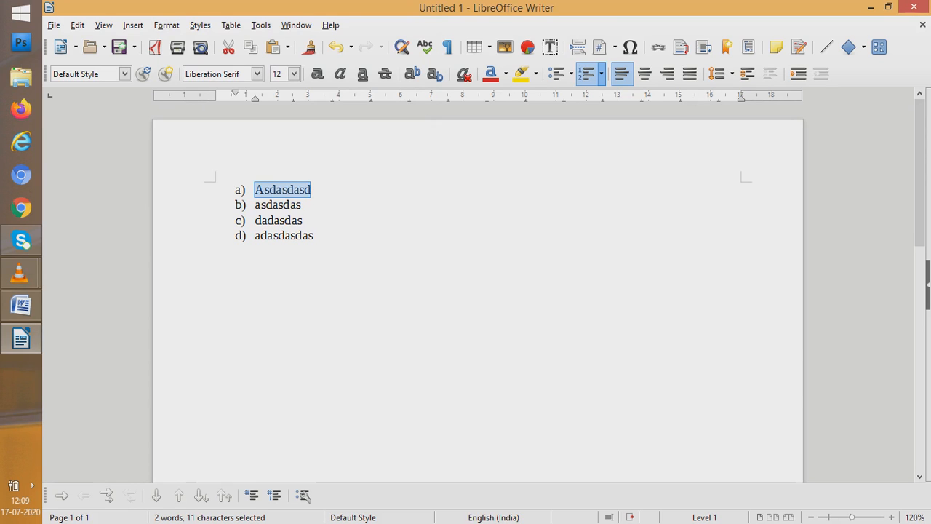
Insert a space before the second list item's text and append the word "assssynchronous" to the first item
{"action": "left_click", "coordinate": [255, 205]}
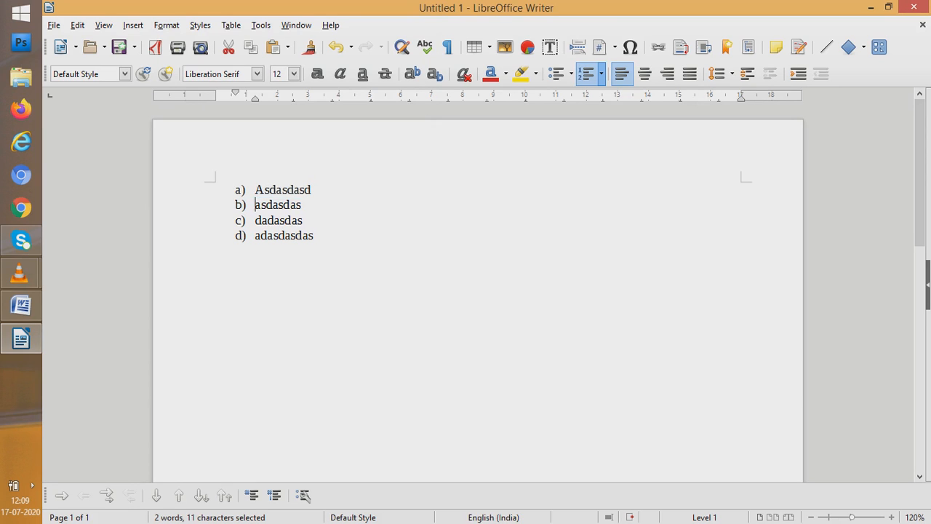
{"action": "left_click", "coordinate": [311, 190]}
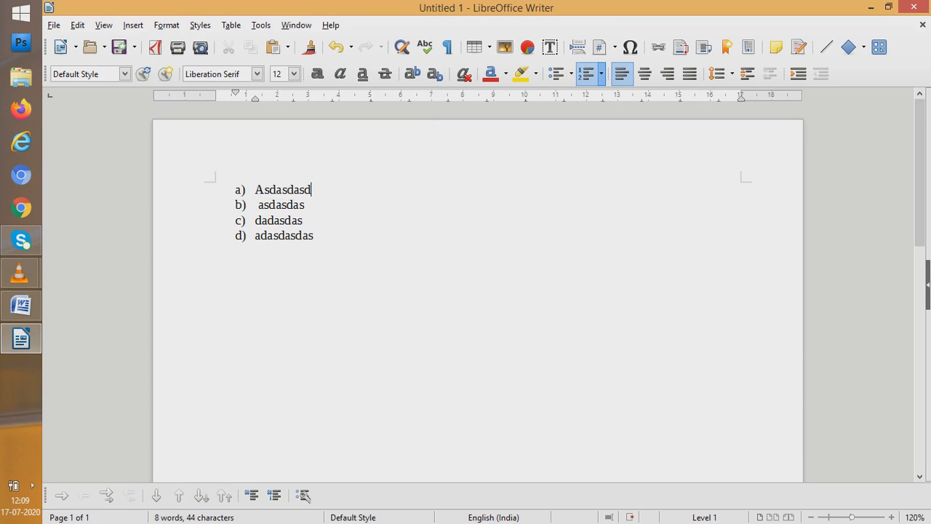
{"action": "type", "text": "aSa"}
{"action": "key", "text": "BackSpace"}
{"action": "key", "text": "BackSpace"}
{"action": "key", "text": "BackSpace"}
{"action": "type", "text": "ssss"}
{"action": "key", "text": "BackSpace"}
{"action": "type", "text": "ynchri"}
{"action": "key", "text": "BackSpace"}
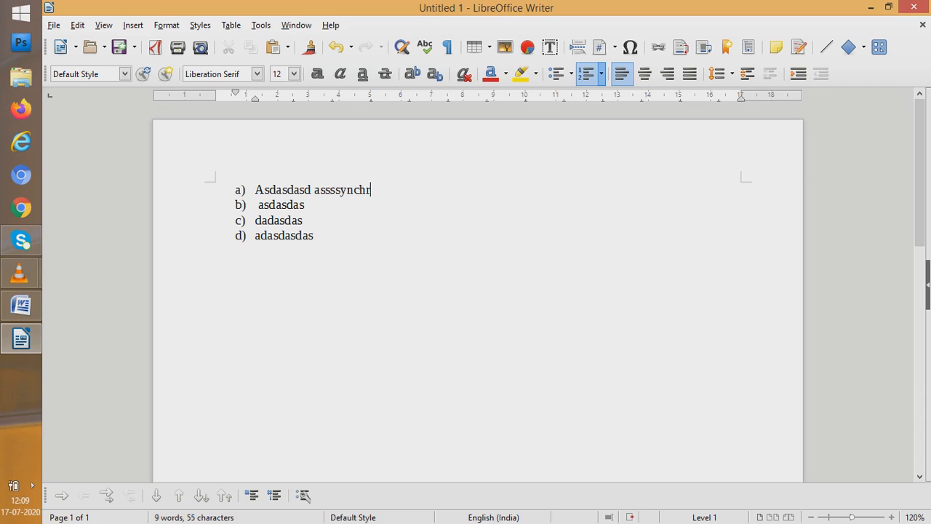
{"action": "type", "text": "onous"}
{"action": "left_click", "coordinate": [305, 205]}
Apply Capitalize Every Word to the whole text of the first list item
{"action": "left_click", "coordinate": [255, 190]}
{"action": "left_click_drag", "start_coordinate": [256, 189], "coordinate": [401, 189]}
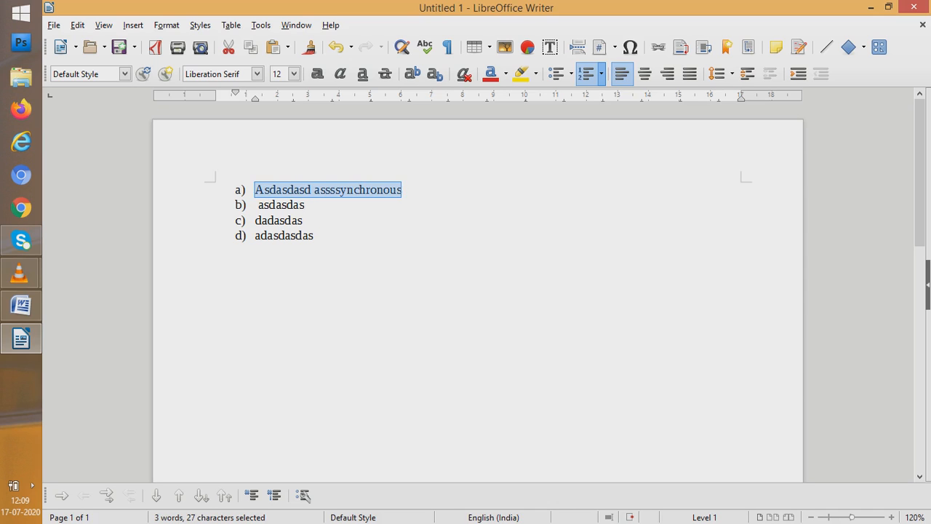
{"action": "left_click", "coordinate": [167, 24]}
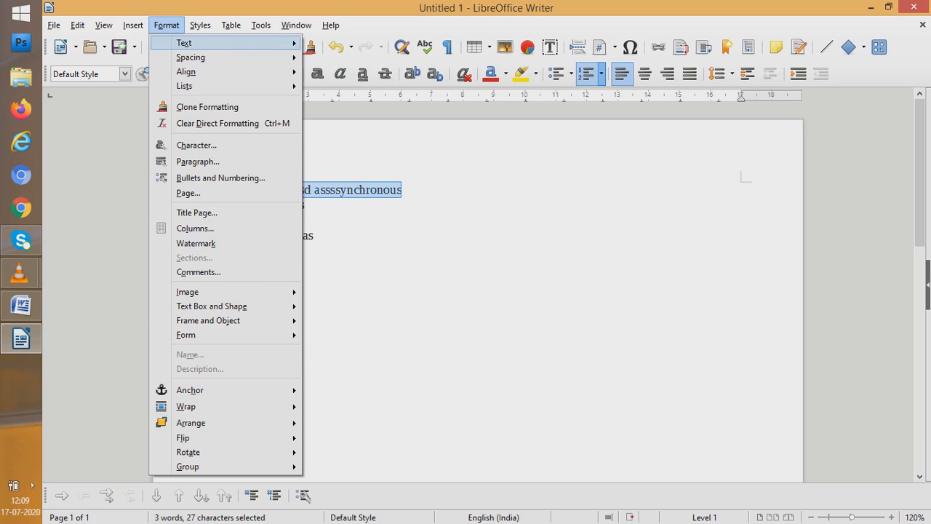
{"action": "mouse_move", "coordinate": [184, 43]}
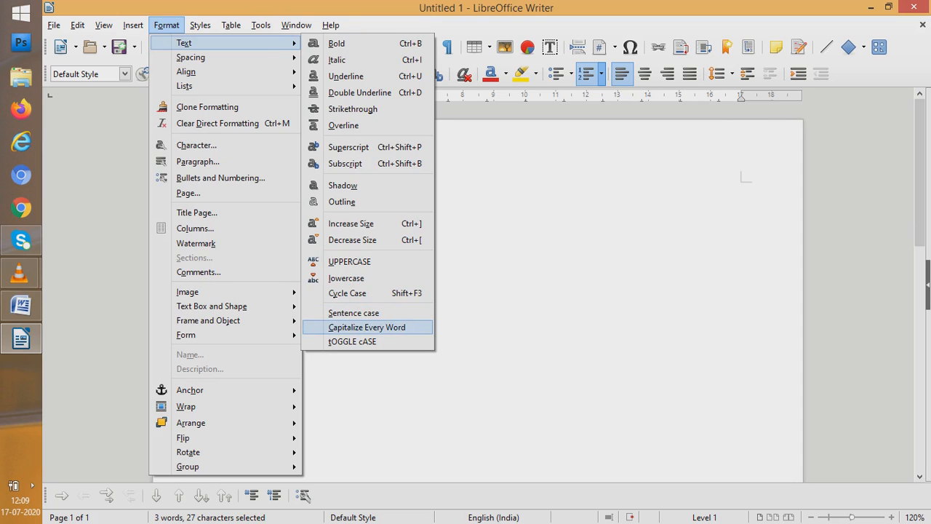
{"action": "key", "text": "Return"}
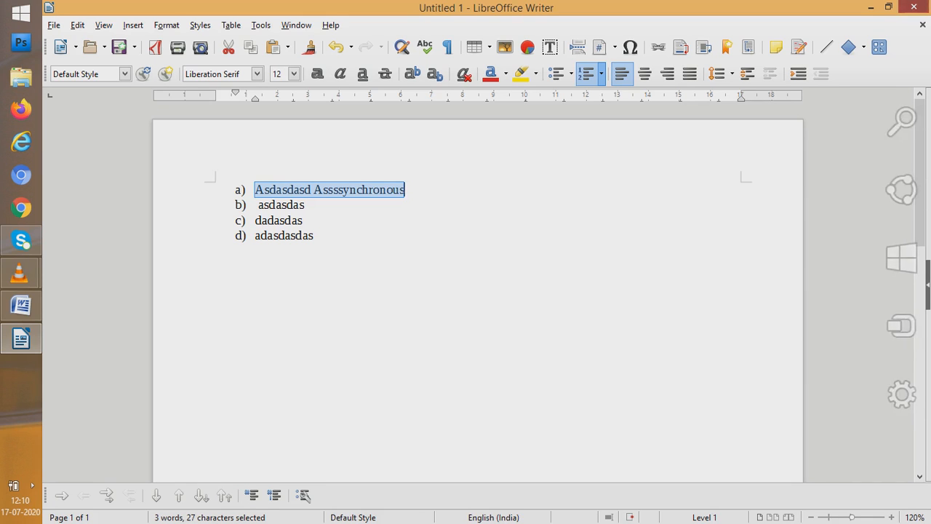
Close the Writer document without saving and quit Word without keeping the copied text on the clipboard
{"action": "left_click", "coordinate": [918, 6]}
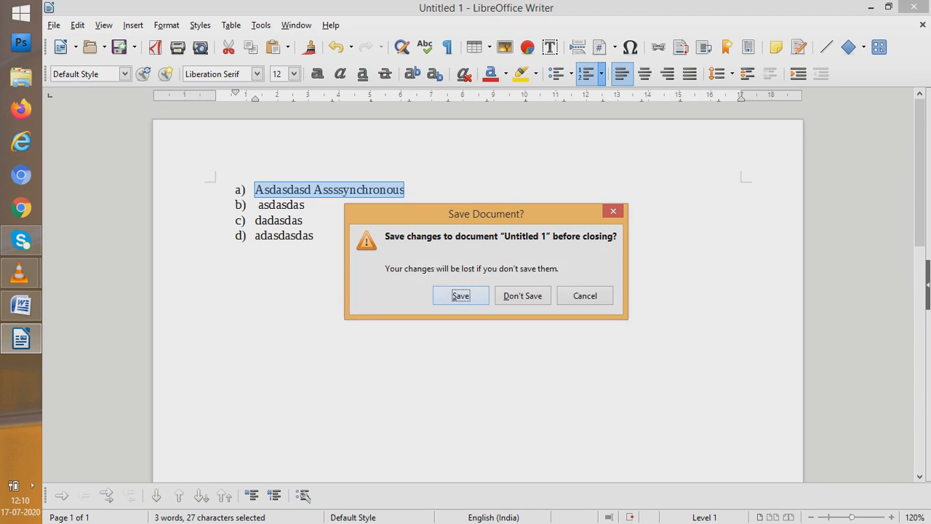
{"action": "left_click", "coordinate": [522, 295]}
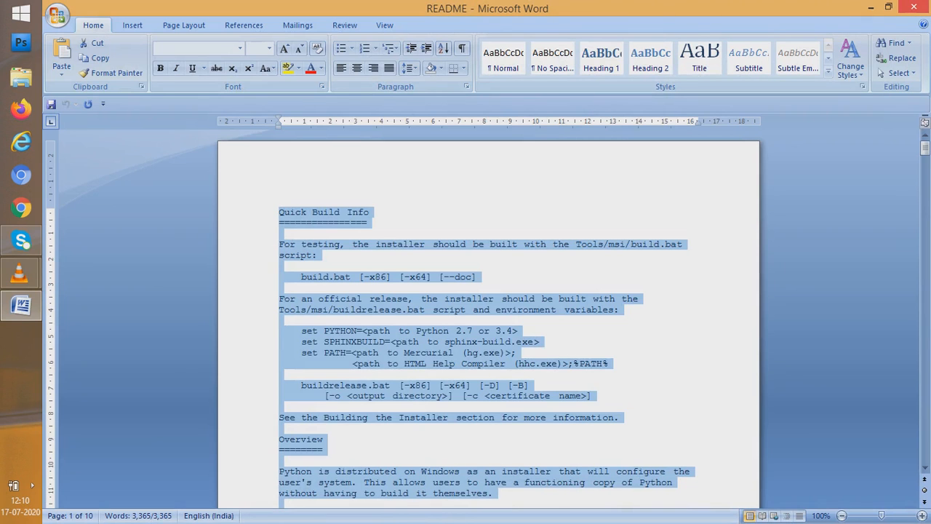
{"action": "left_click", "coordinate": [915, 6]}
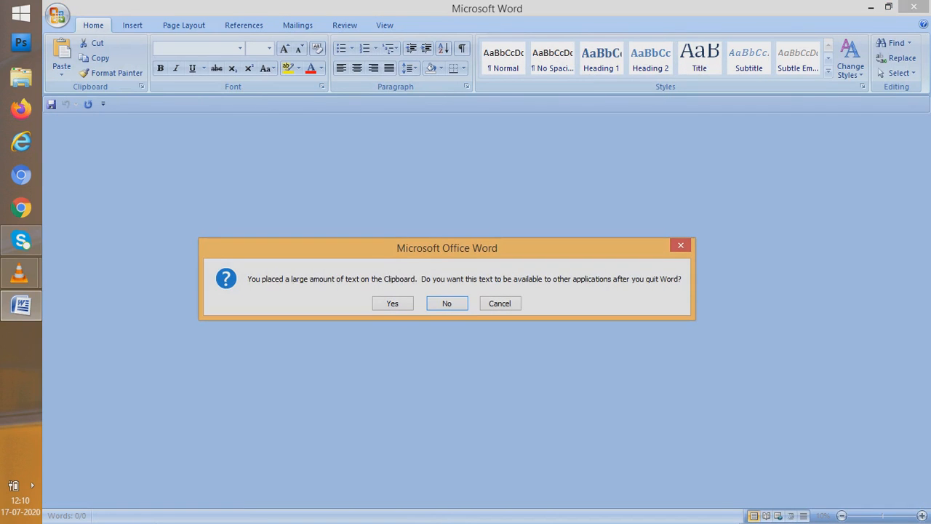
{"action": "left_click", "coordinate": [444, 304]}
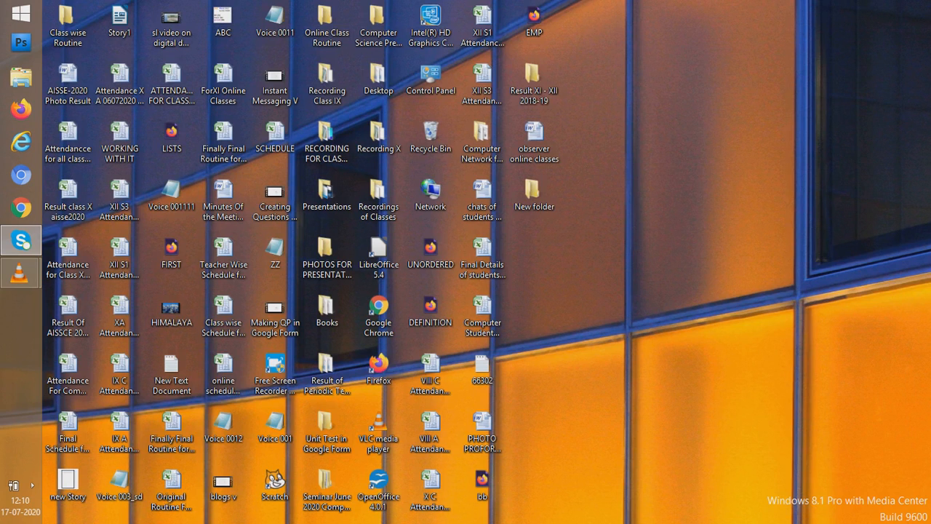
Switch to the VLC media player window that is converting screen://
{"action": "mouse_move", "coordinate": [20, 273]}
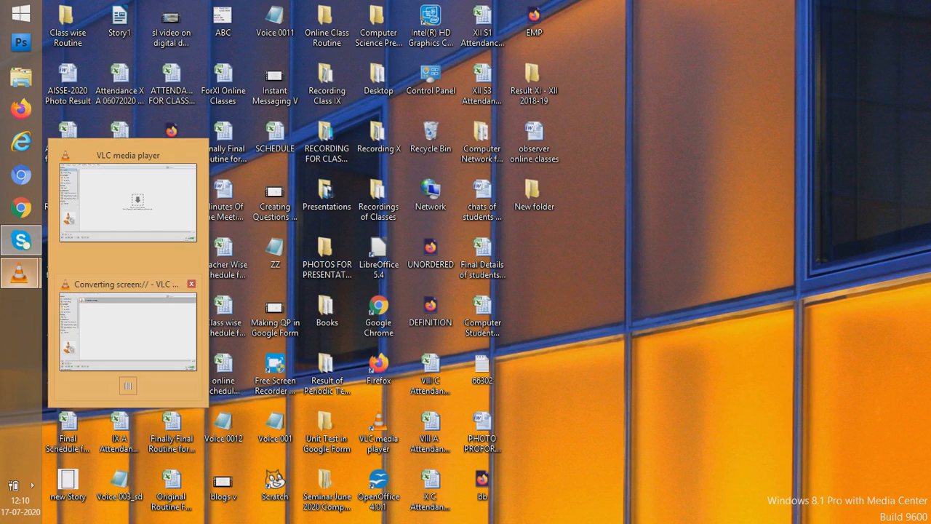
{"action": "mouse_move", "coordinate": [127, 200]}
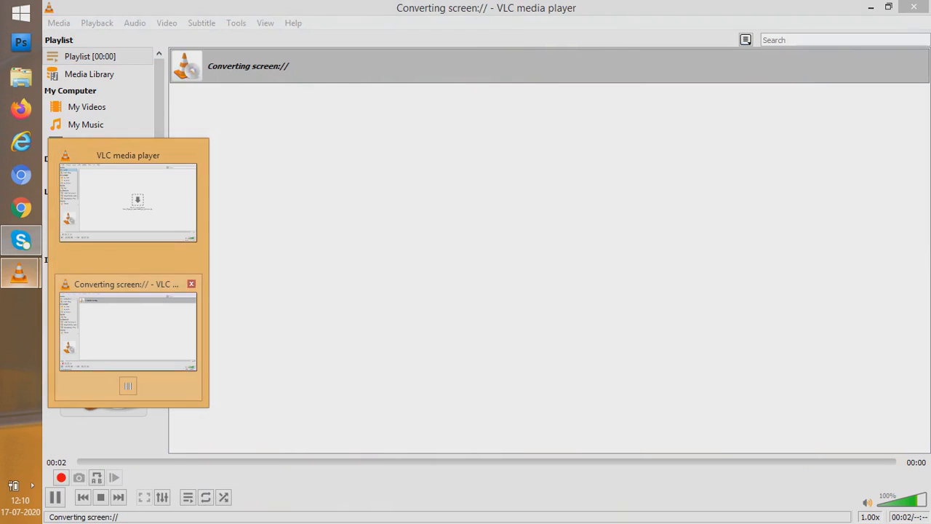
{"action": "left_click", "coordinate": [127, 331]}
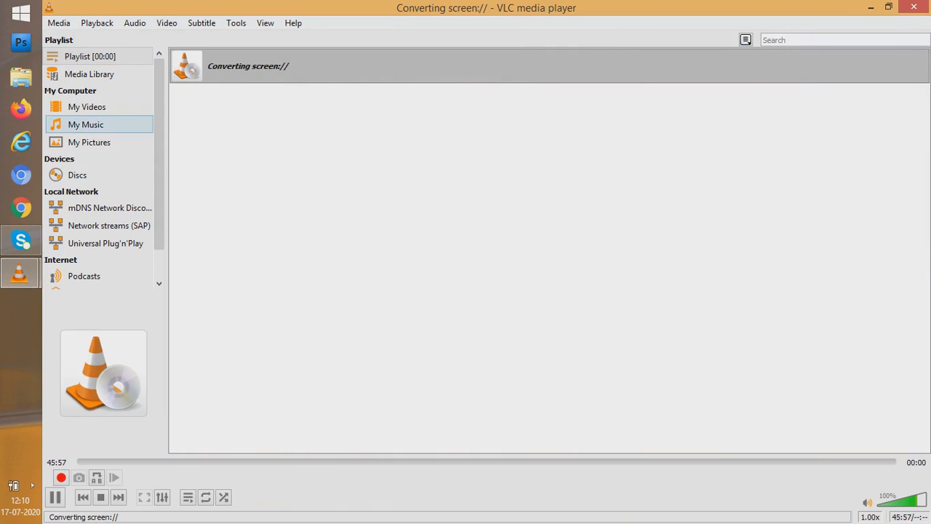